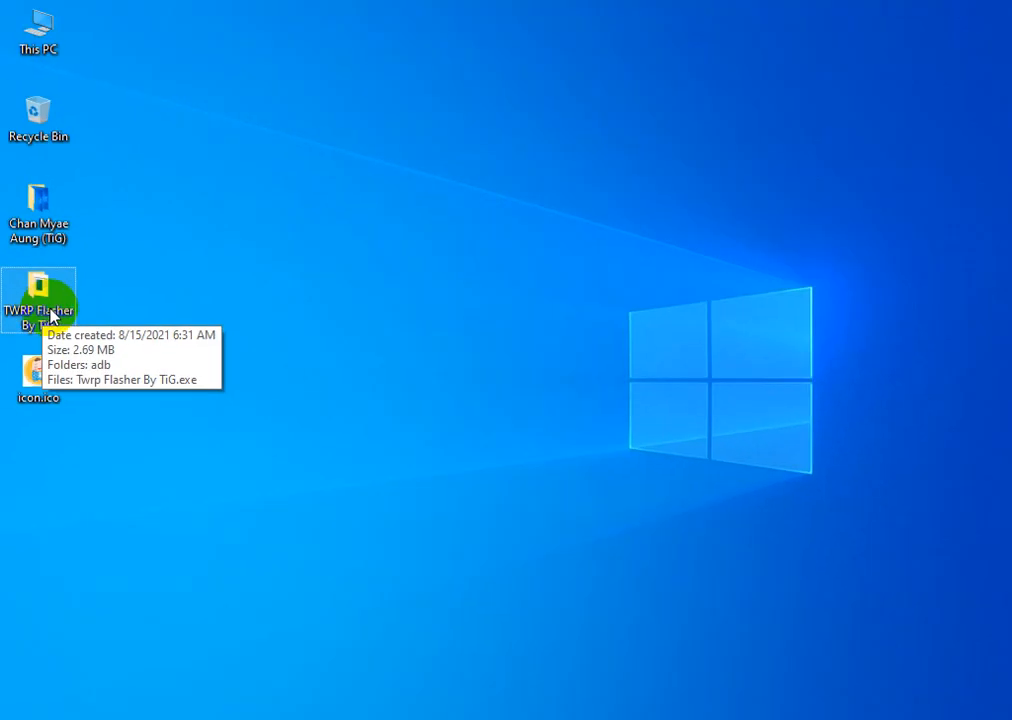
# - Open the TWRP Flasher By TiG folder on the desktop and examine the adb folder and the executable inside
pyautogui.doubleClick(50, 316)
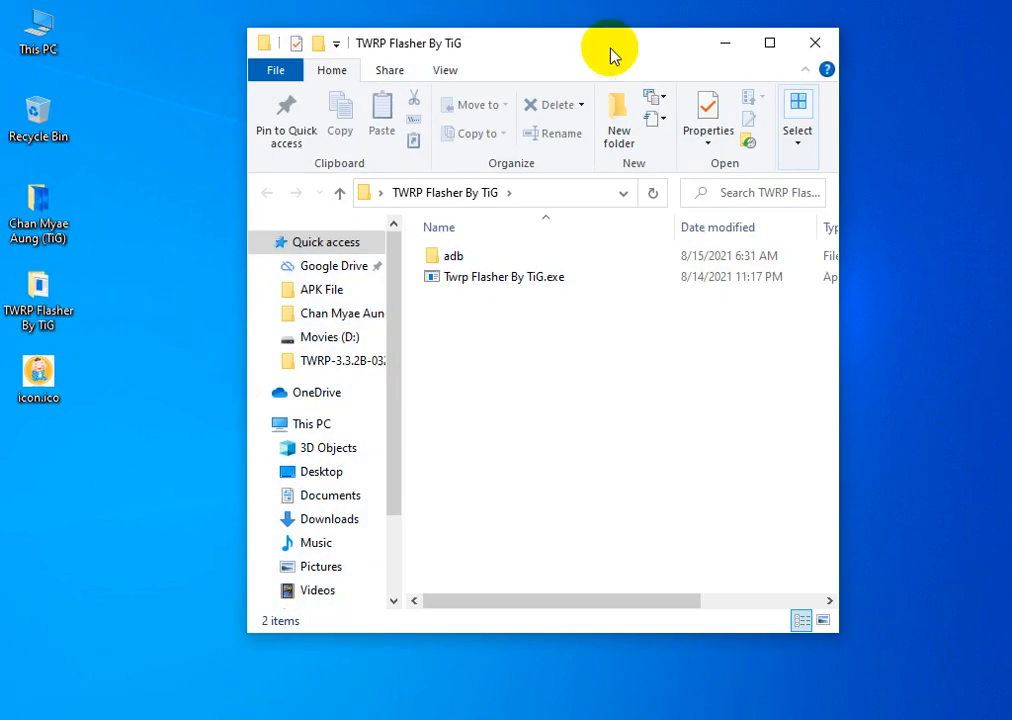
pyautogui.moveTo(613, 55); pyautogui.dragTo(434, 86)
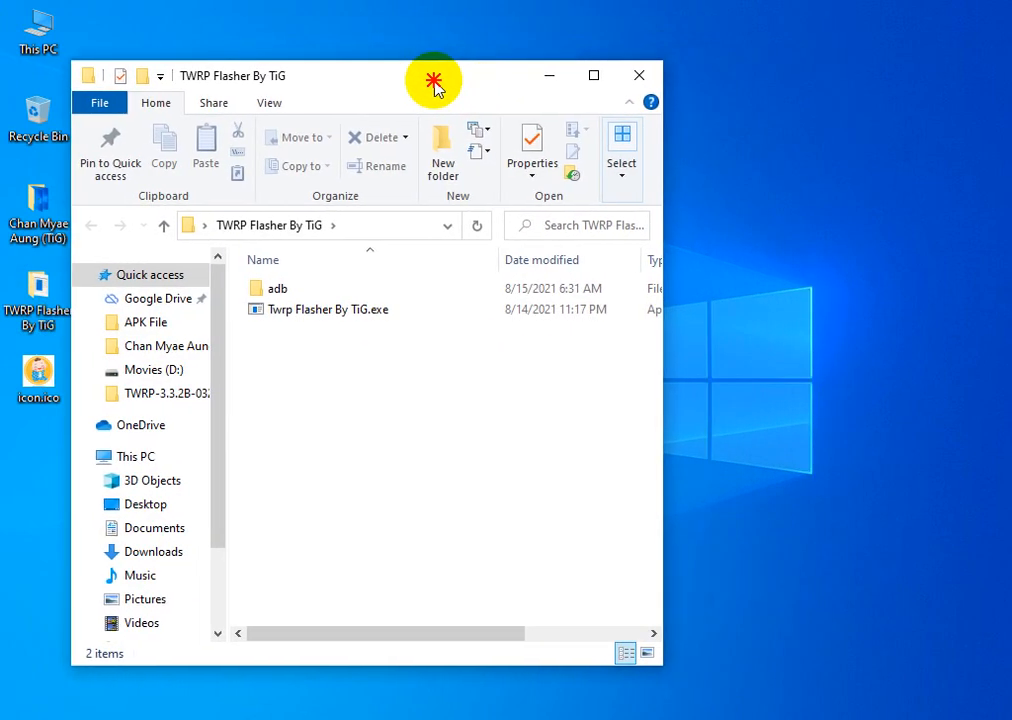
pyautogui.click(298, 293)
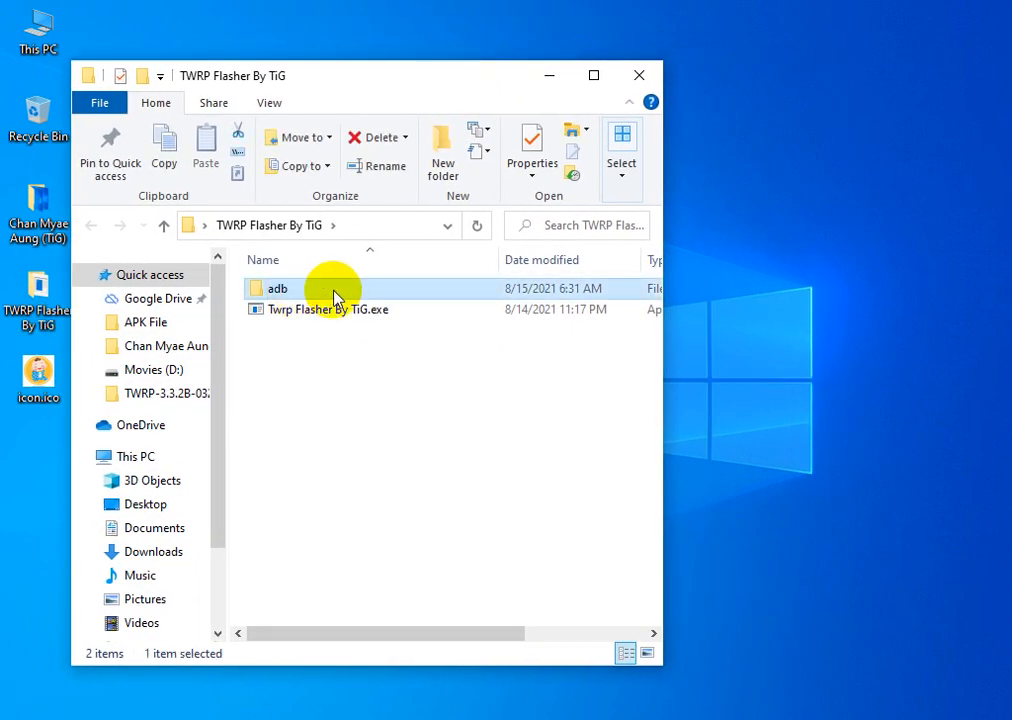
pyautogui.click(334, 310)
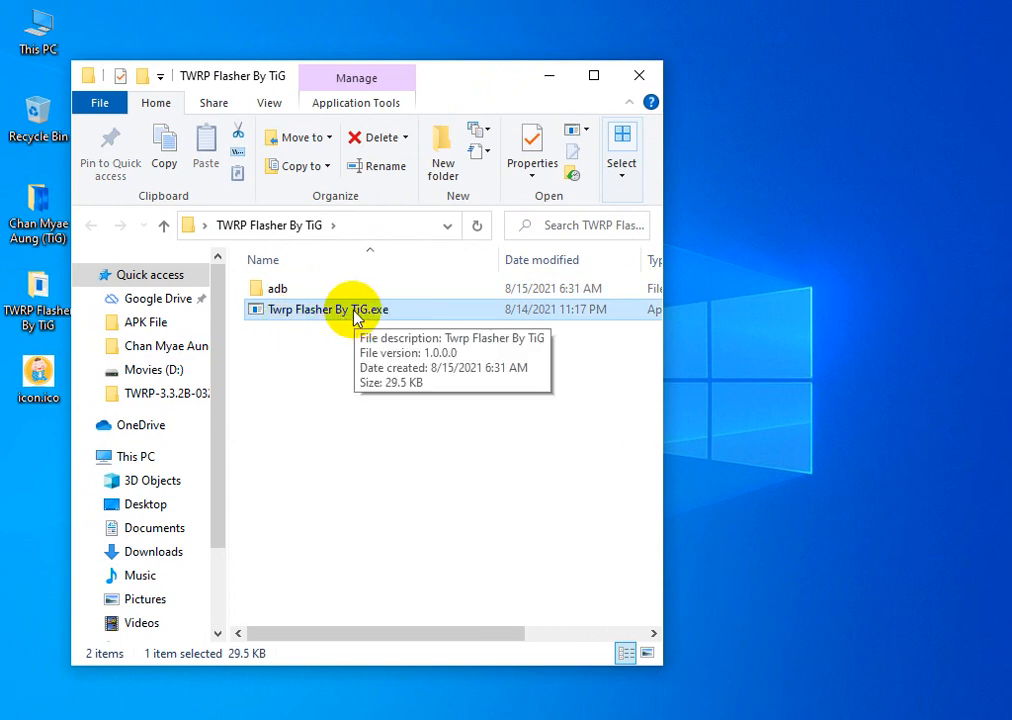
# - Launch Twrp Flasher By TiG.exe to inspect its window and close the program
pyautogui.doubleClick(354, 316)
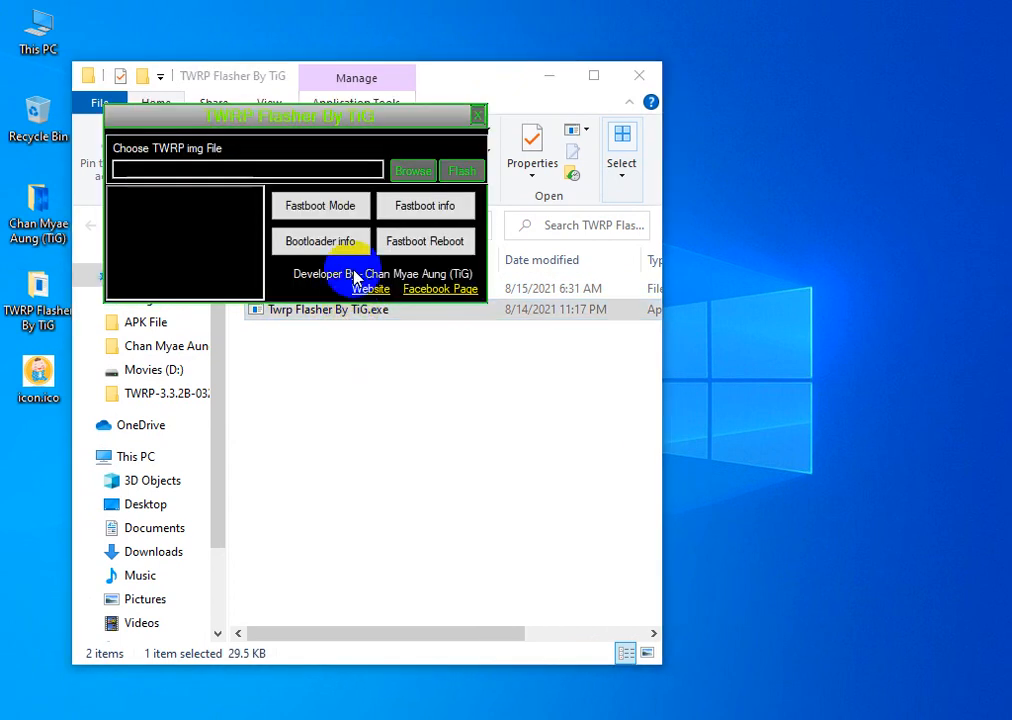
pyautogui.moveTo(378, 128); pyautogui.dragTo(650, 185)
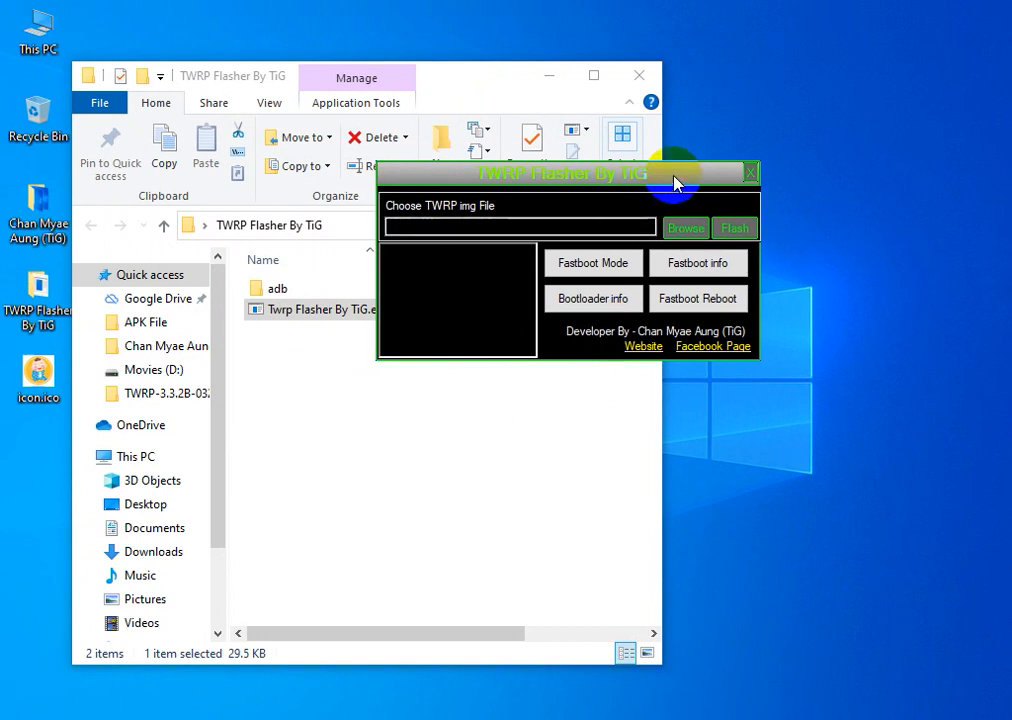
pyautogui.moveTo(678, 185); pyautogui.dragTo(754, 288)
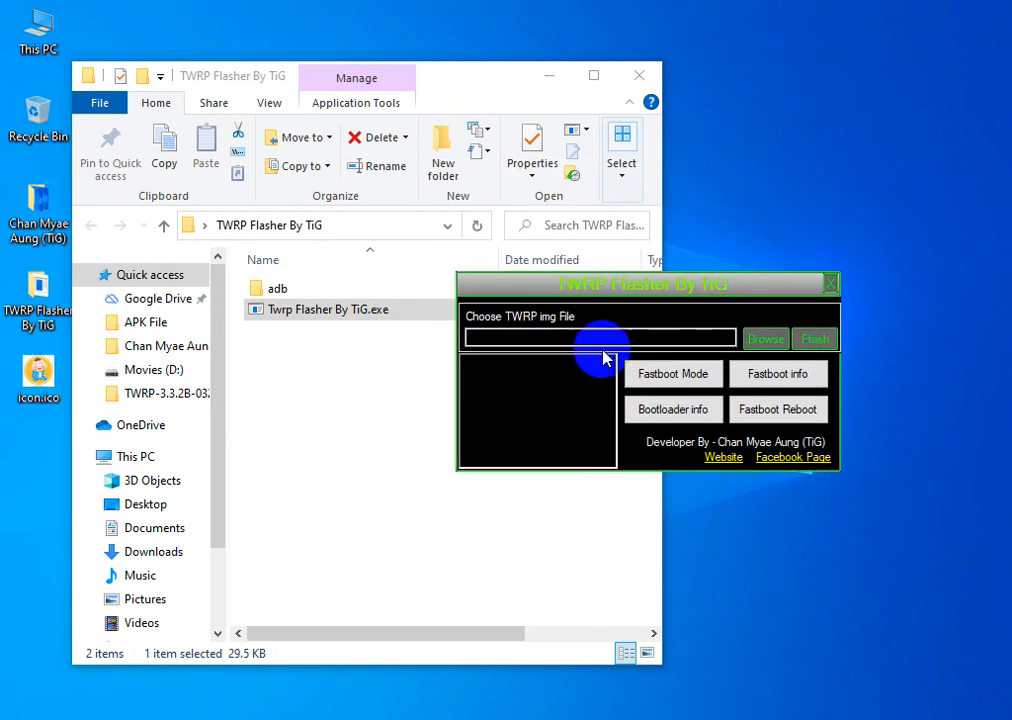
pyautogui.click(830, 288)
pyautogui.click(326, 290)
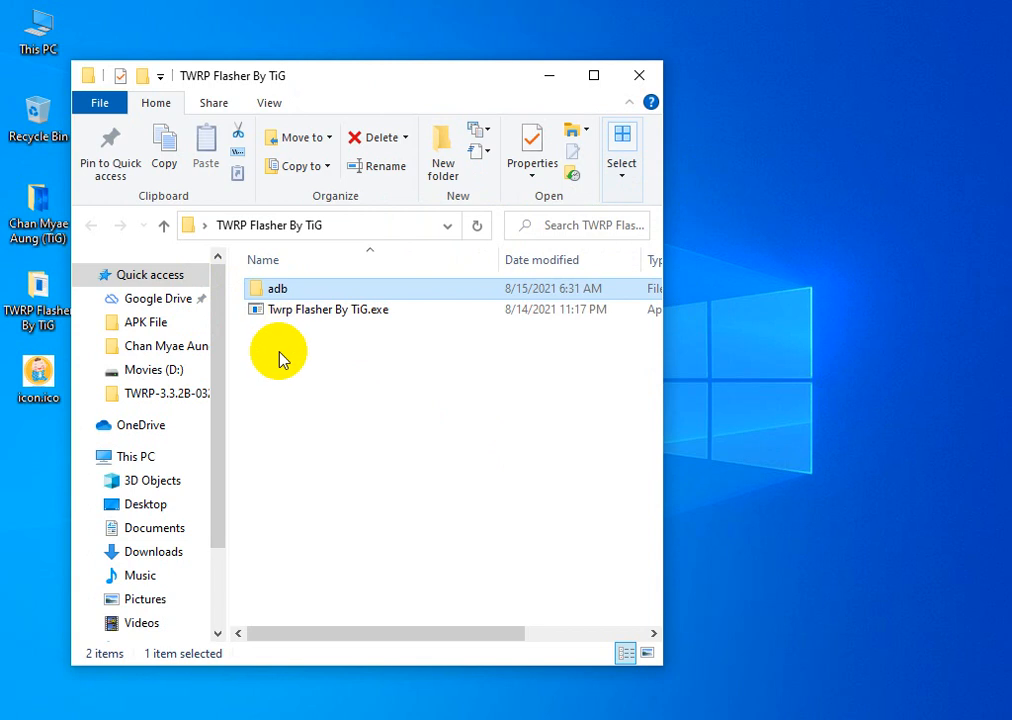
pyautogui.moveTo(277, 358); pyautogui.dragTo(295, 312)
pyautogui.click(298, 291)
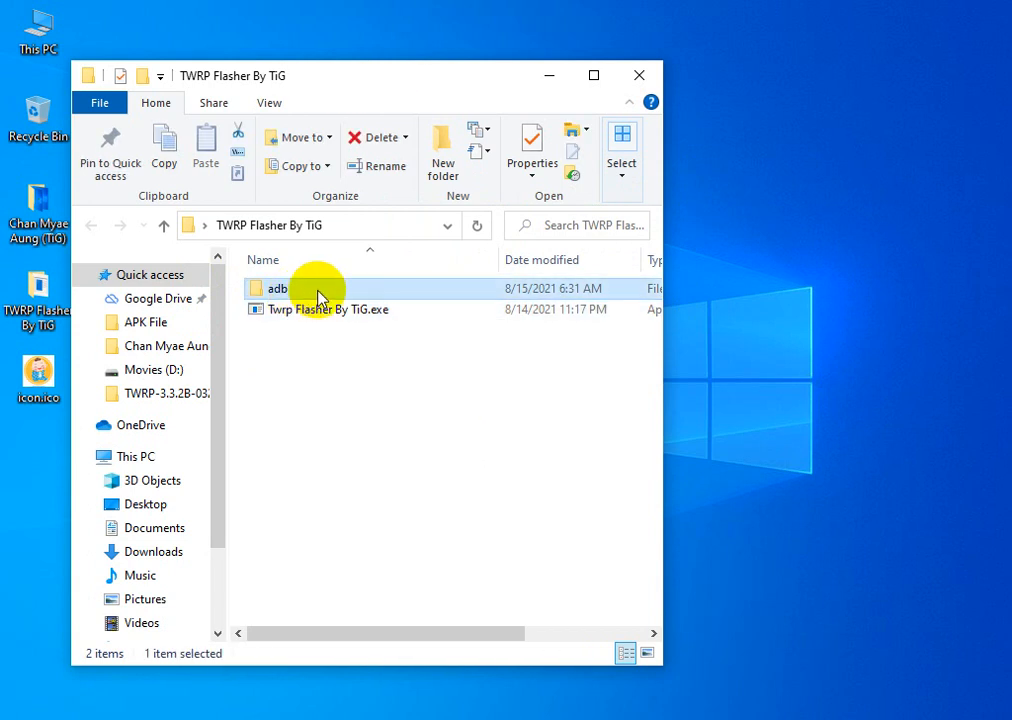
pyautogui.click(312, 317)
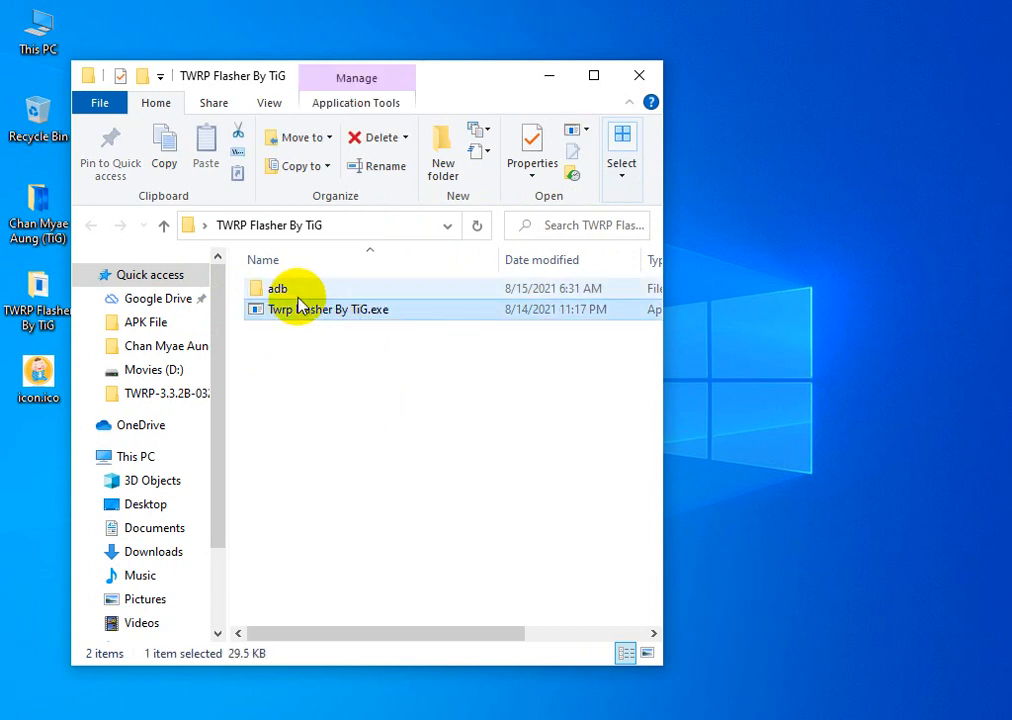
pyautogui.moveTo(288, 382); pyautogui.dragTo(300, 271)
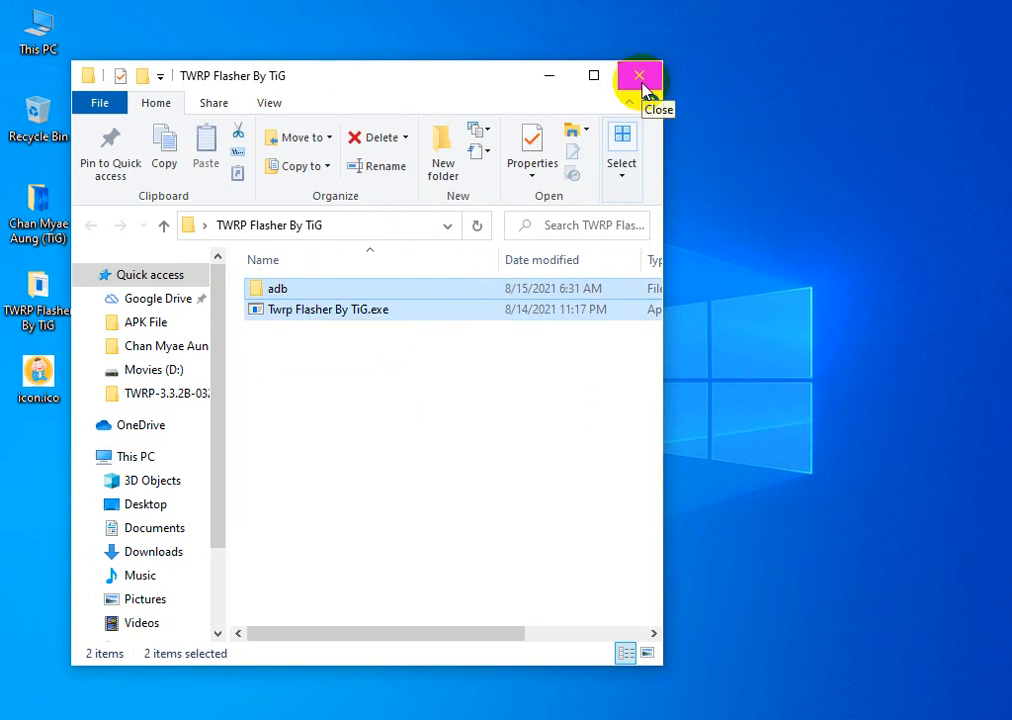
# - Run Twrp Flasher By TiG.exe once more for a brief check, and close both the program and its folder window
pyautogui.click(393, 313)
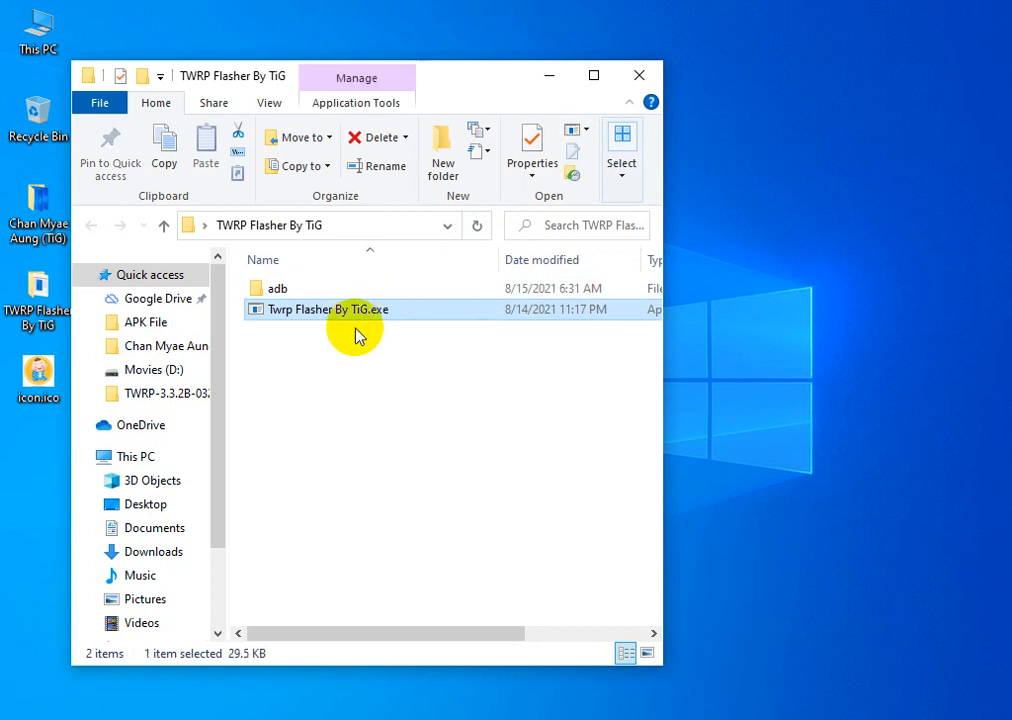
pyautogui.doubleClick(375, 311)
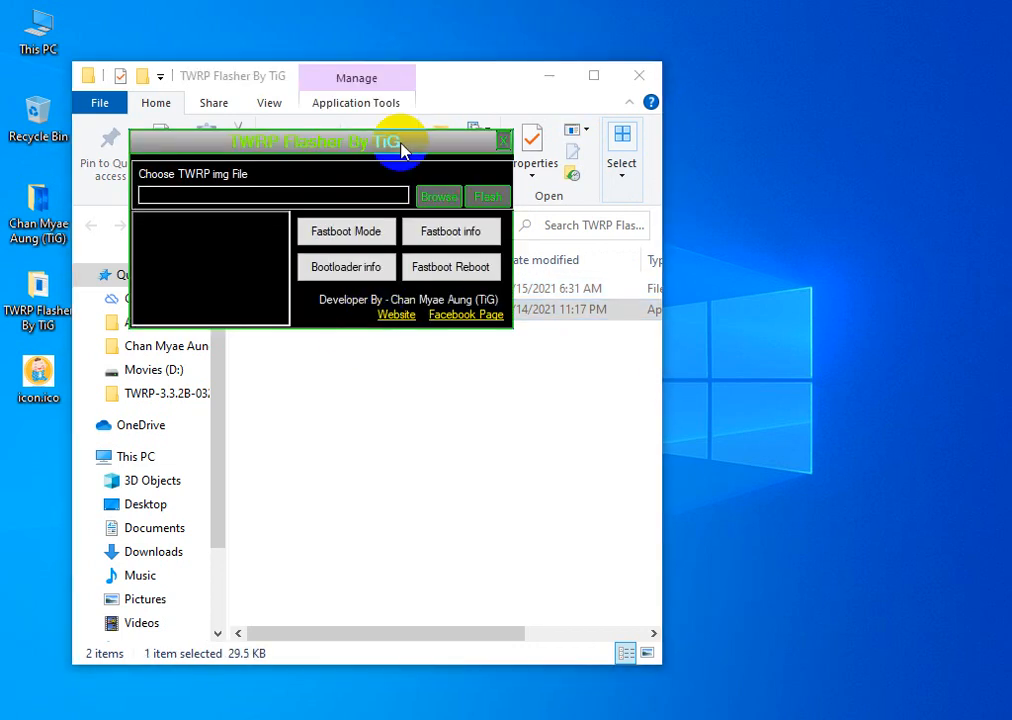
pyautogui.click(503, 141)
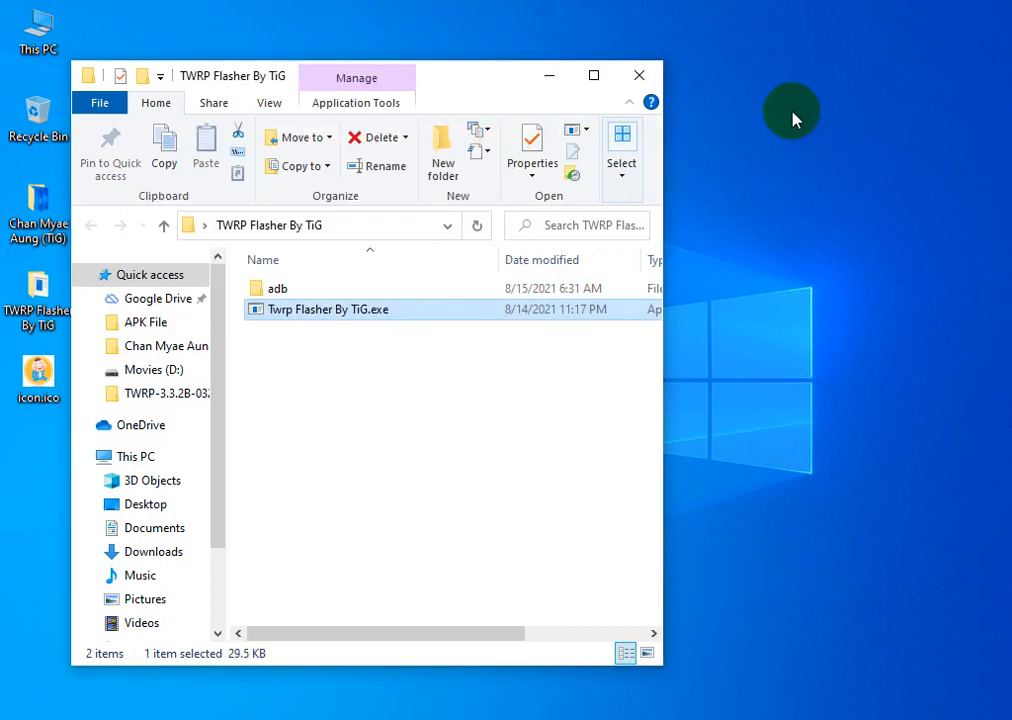
pyautogui.click(640, 80)
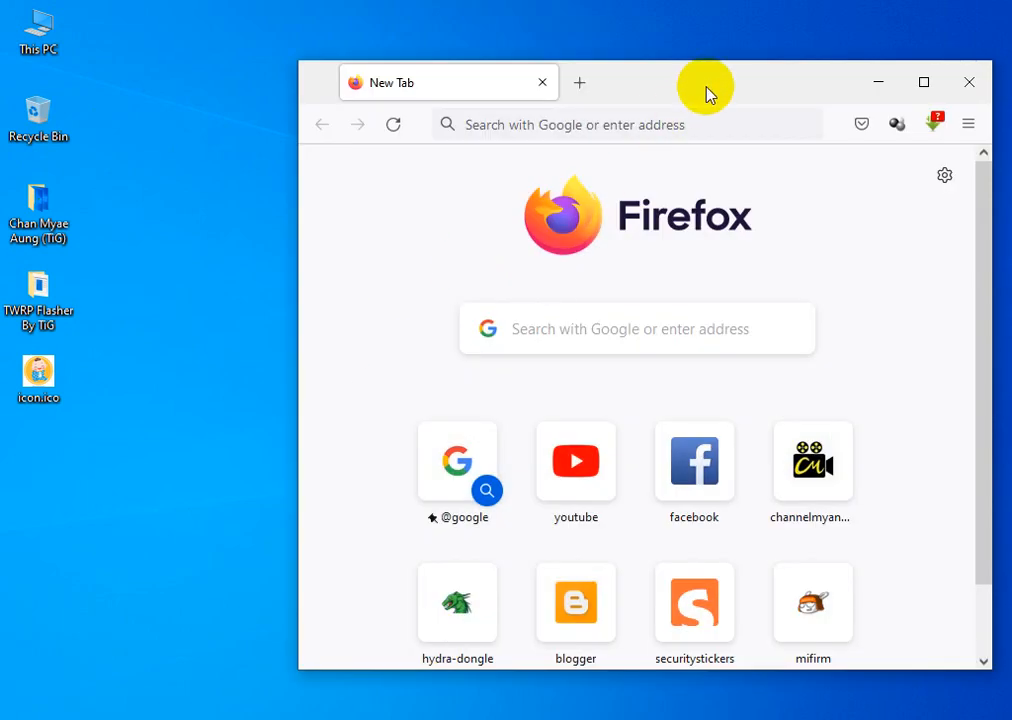
# - Maximize the Firefox window and search the web for "inno setup"
pyautogui.click(709, 82)
pyautogui.doubleClick(710, 83)
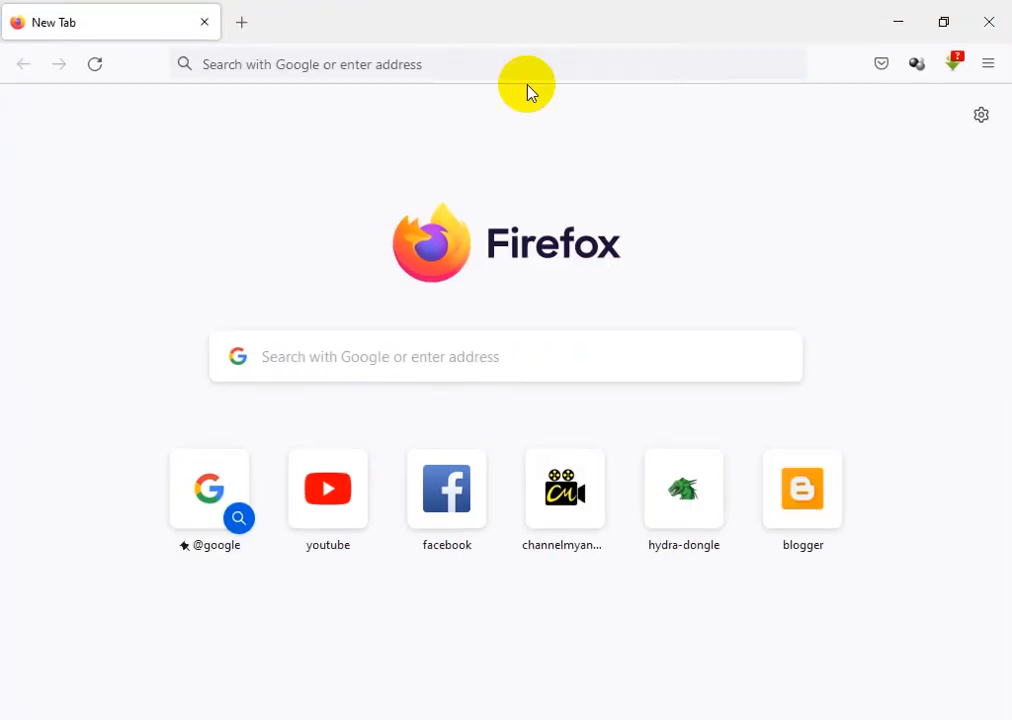
pyautogui.click(276, 70)
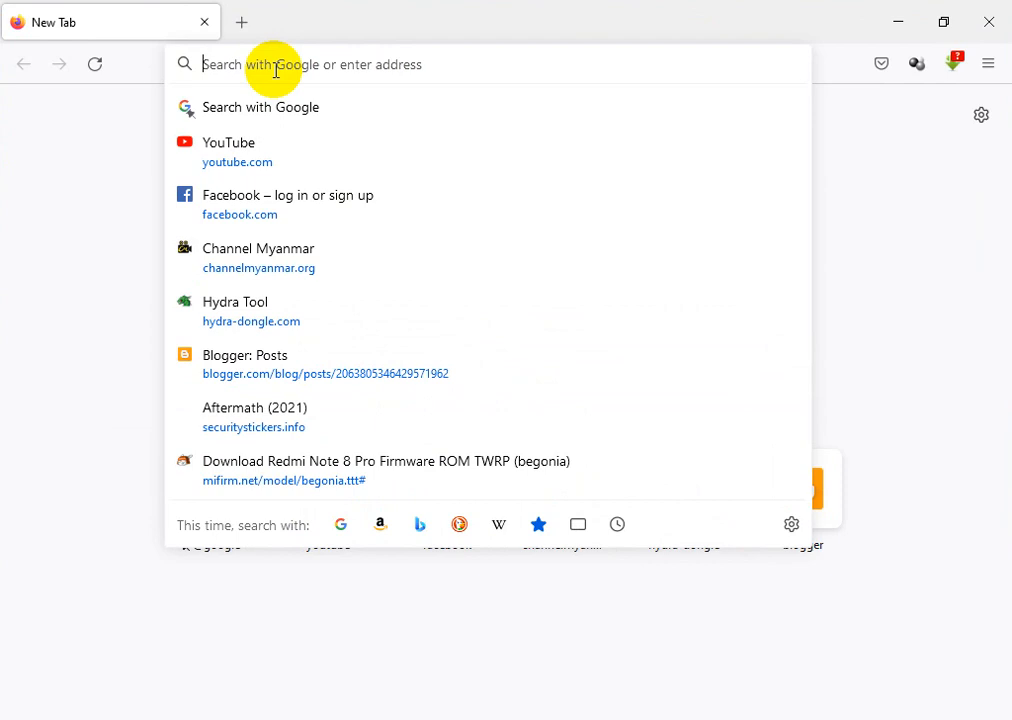
pyautogui.write('inno')
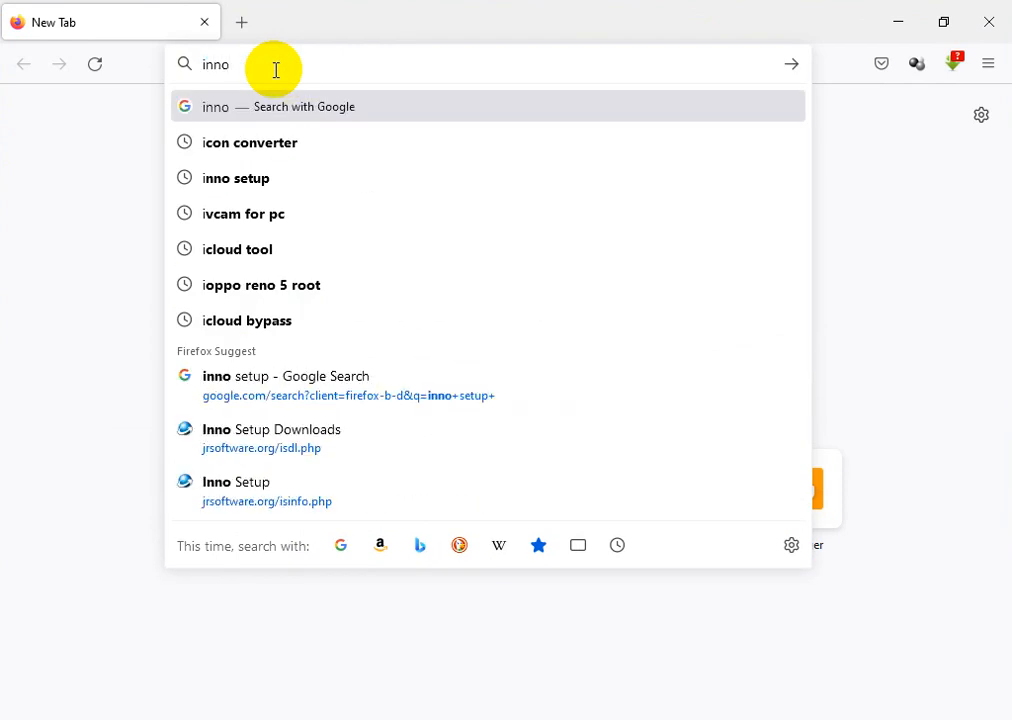
pyautogui.write(' set')
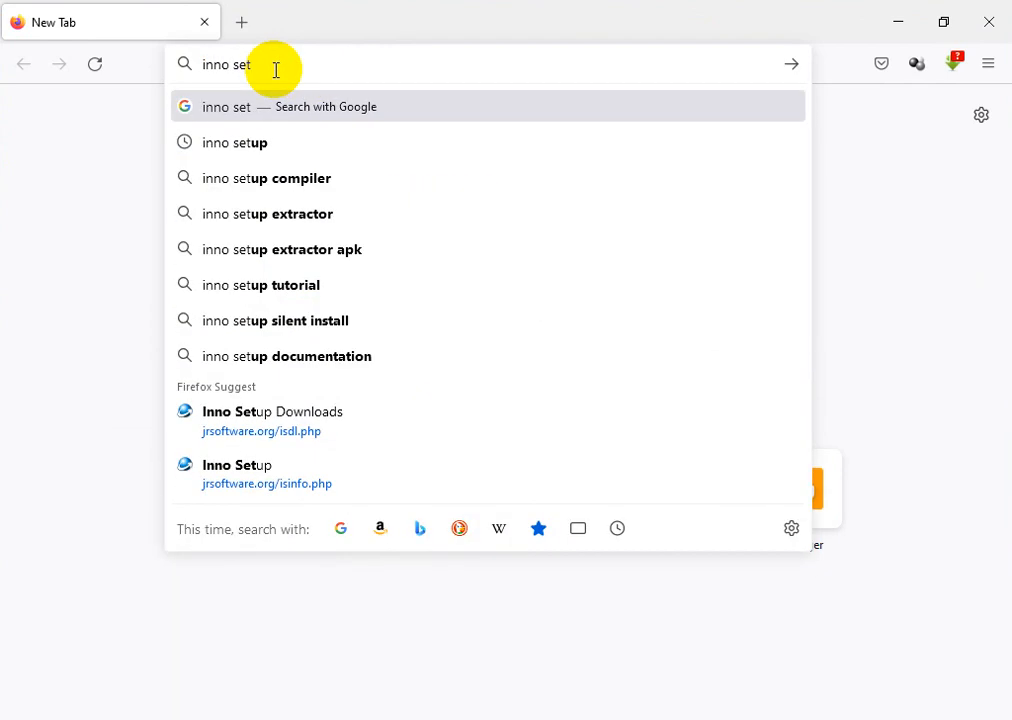
pyautogui.write('up')
pyautogui.press('Return')
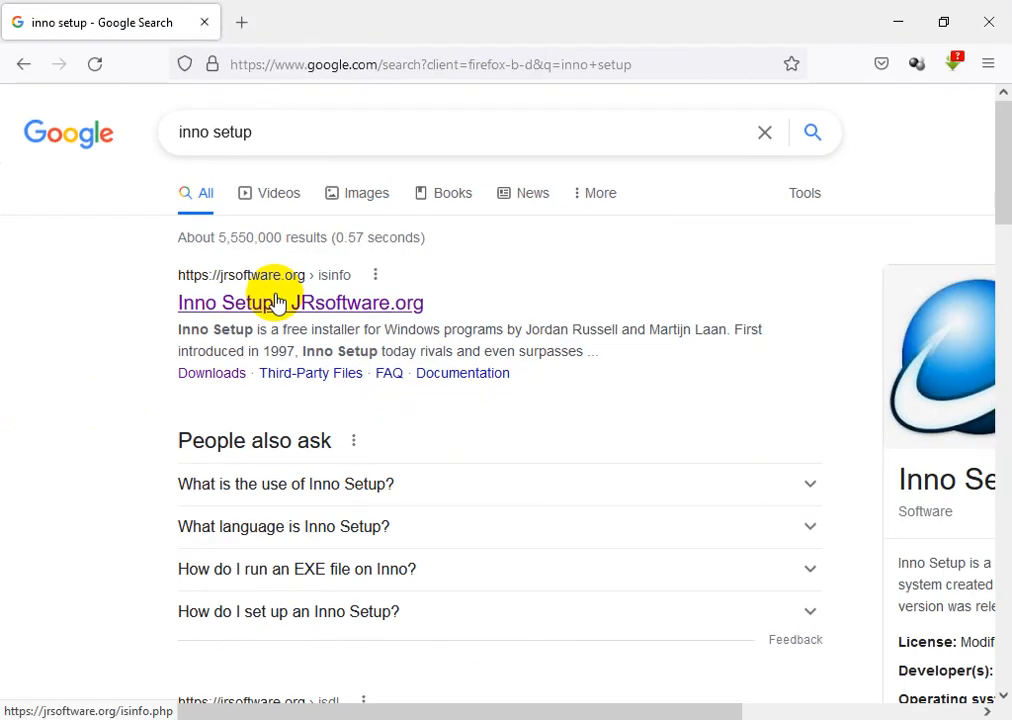
# - Open the Inno Setup page on jrsoftware.org from the search results and go to its Downloads page
pyautogui.click(277, 303)
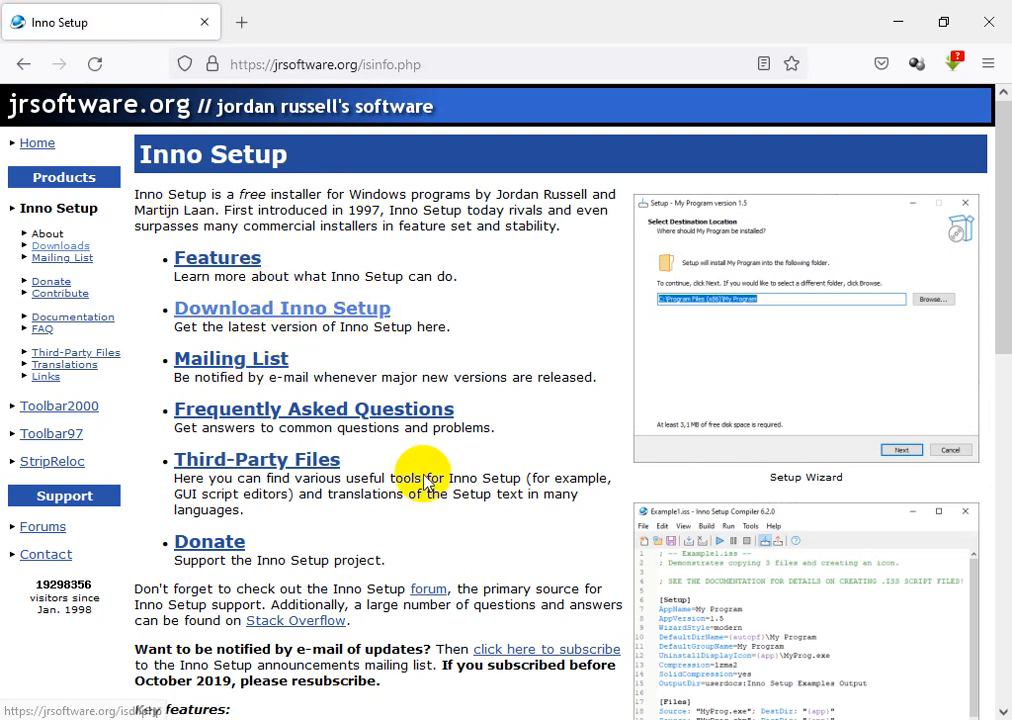
pyautogui.scroll(-8, 492, 406)
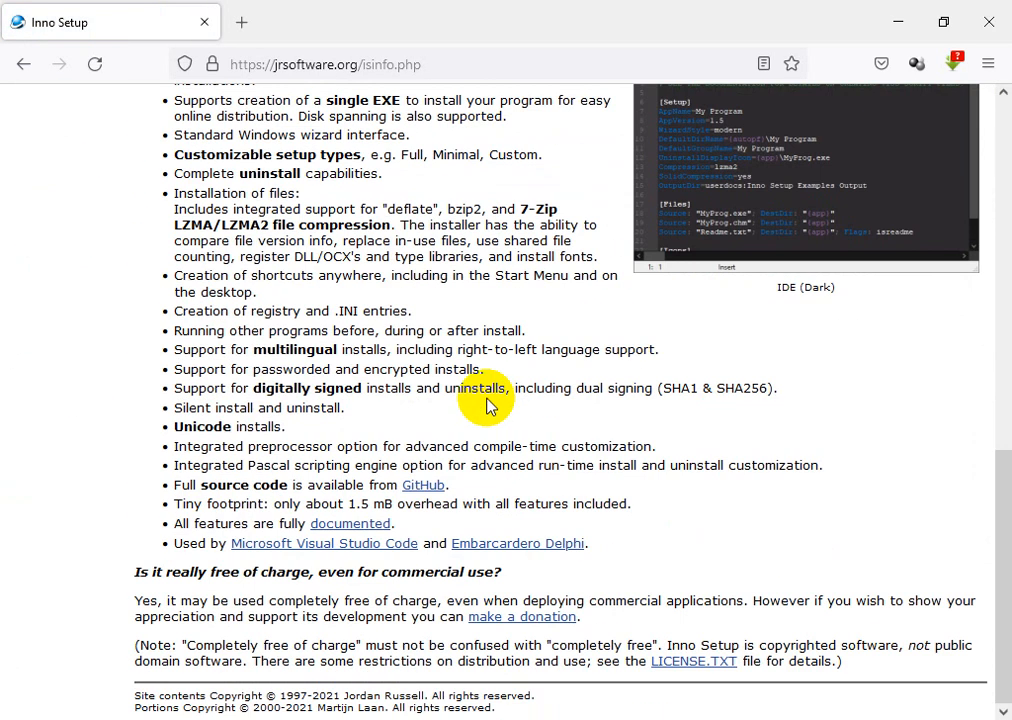
pyautogui.scroll(8, 486, 406)
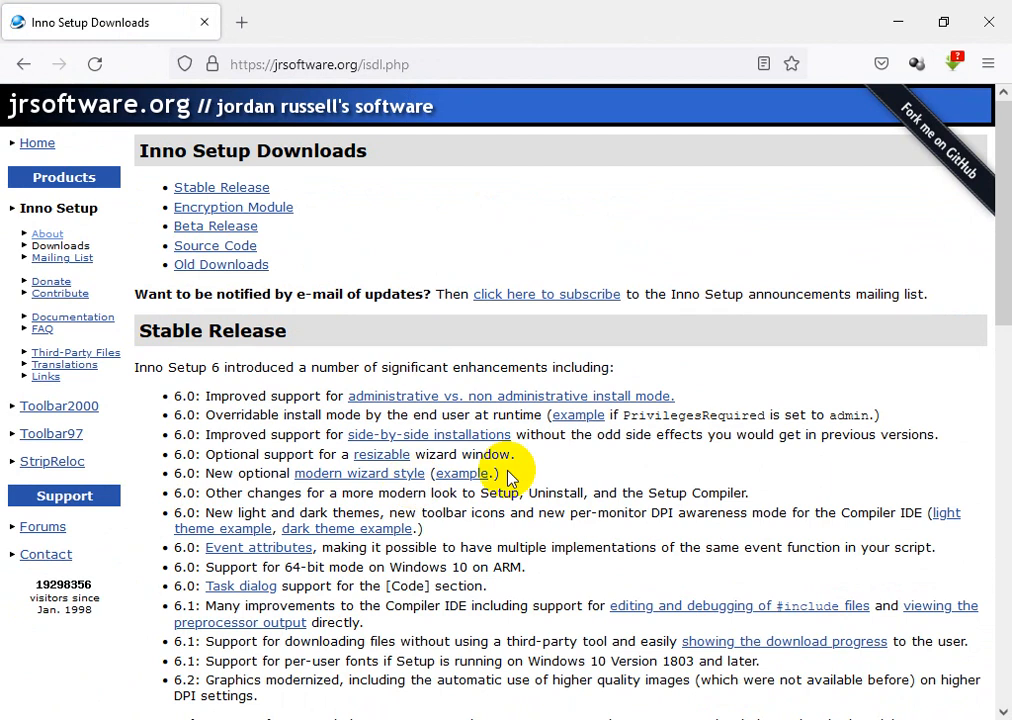
# - Download innosetup-6.2.0.exe from the Stable Release section of the Inno Setup Downloads page and save the file
pyautogui.scroll(-6, 343, 316)
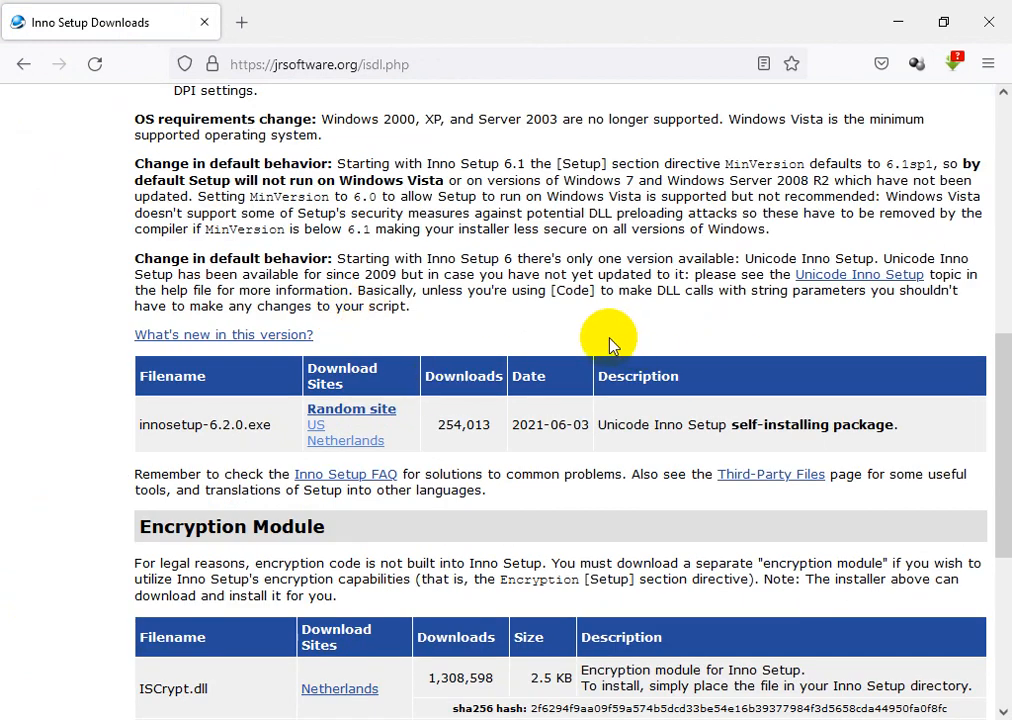
pyautogui.scroll(-2, 610, 344)
pyautogui.scroll(-2, 560, 352)
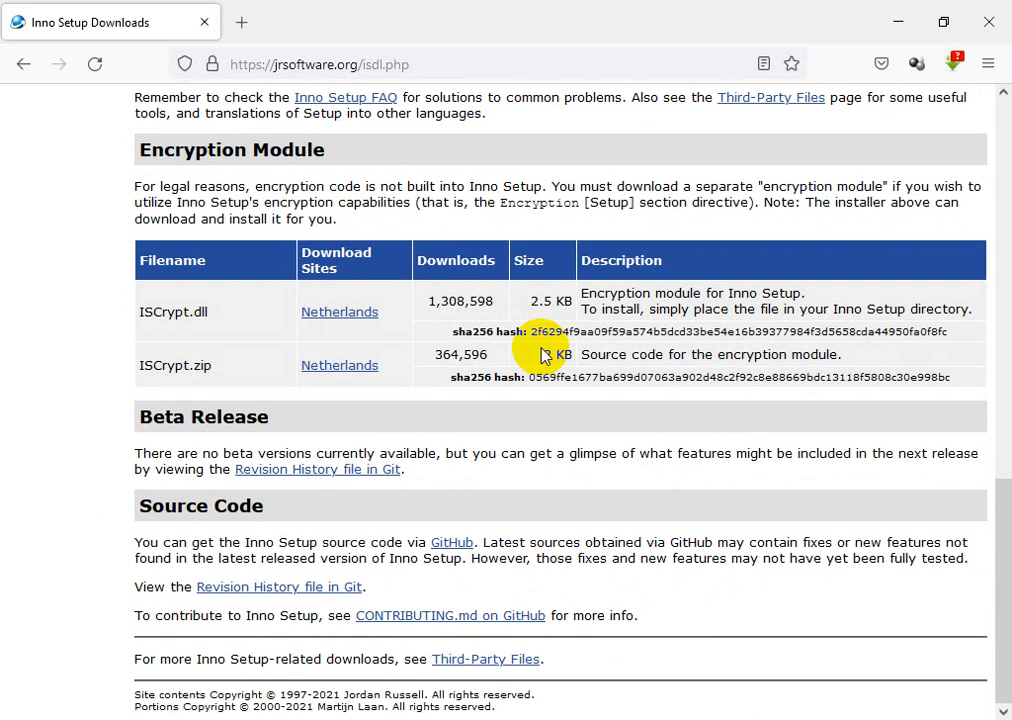
pyautogui.scroll(10, 560, 345)
pyautogui.scroll(-4, 472, 331)
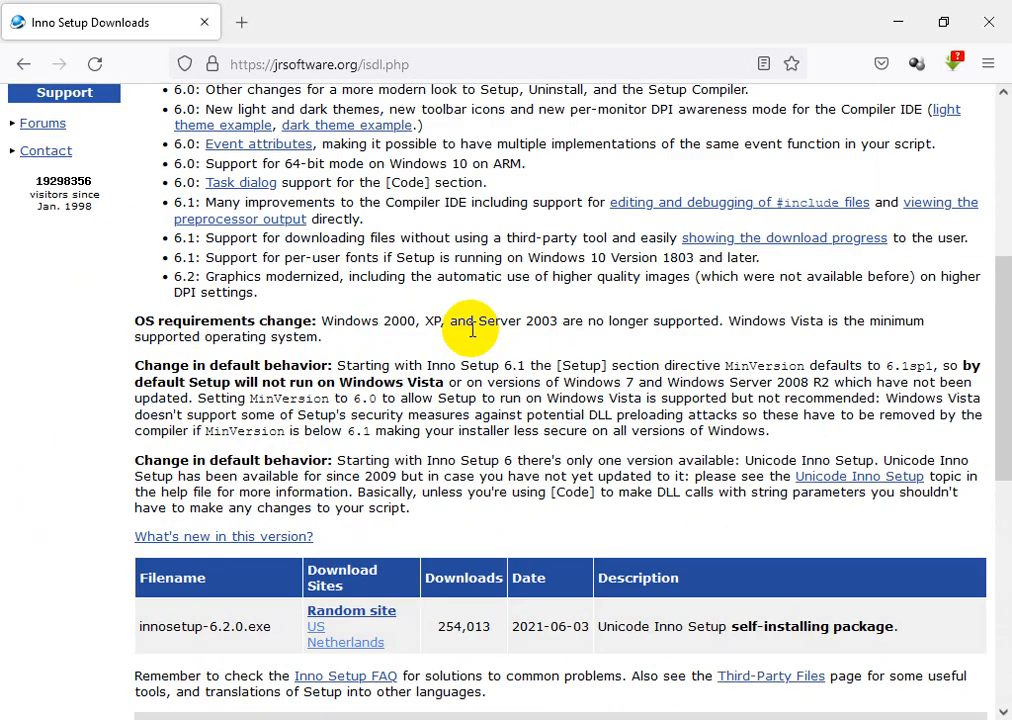
pyautogui.scroll(-3, 472, 331)
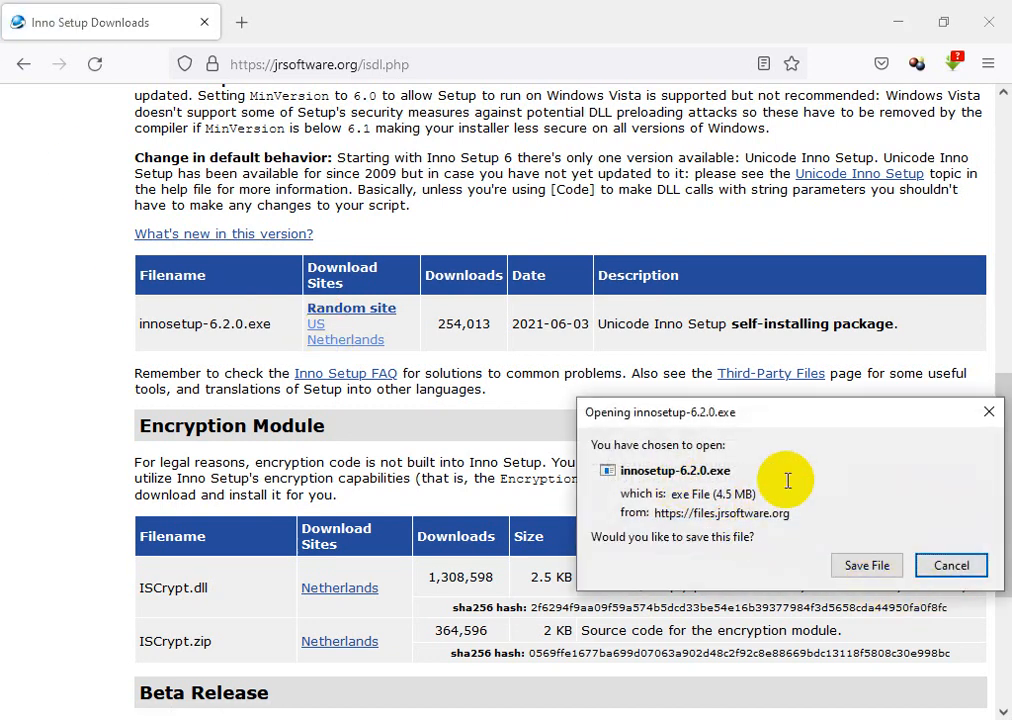
pyautogui.moveTo(828, 421); pyautogui.dragTo(504, 327)
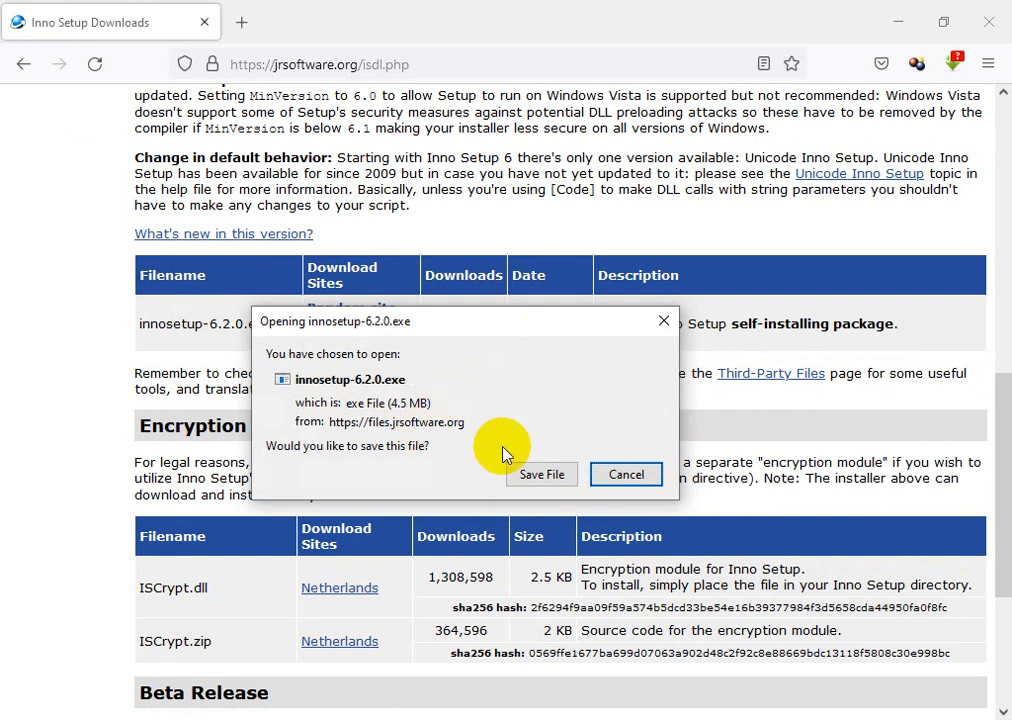
pyautogui.click(533, 474)
# - Run the downloaded Inno Setup installer from the browser's downloads and minimize the browser window
pyautogui.moveTo(657, 40); pyautogui.dragTo(572, 156)
pyautogui.click(784, 197)
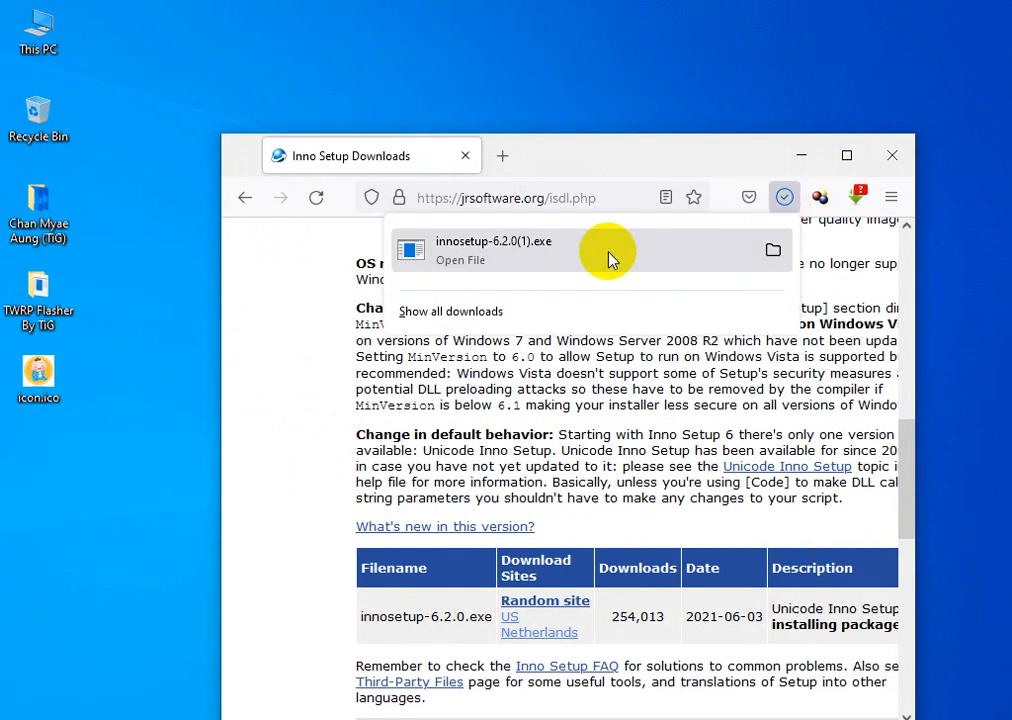
pyautogui.click(515, 255)
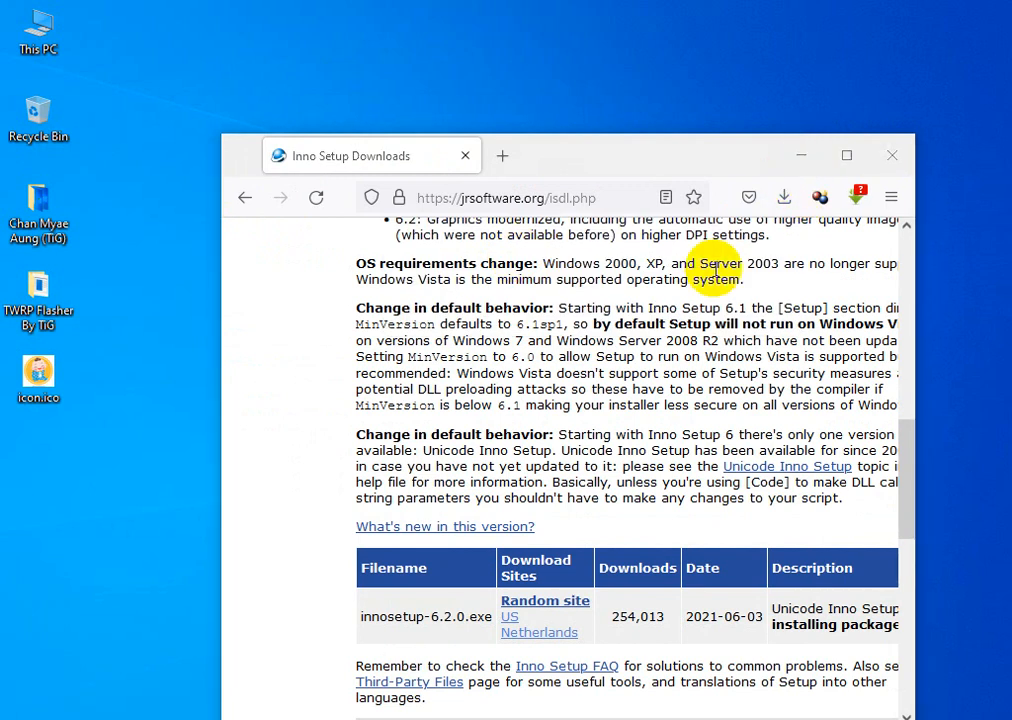
pyautogui.click(808, 155)
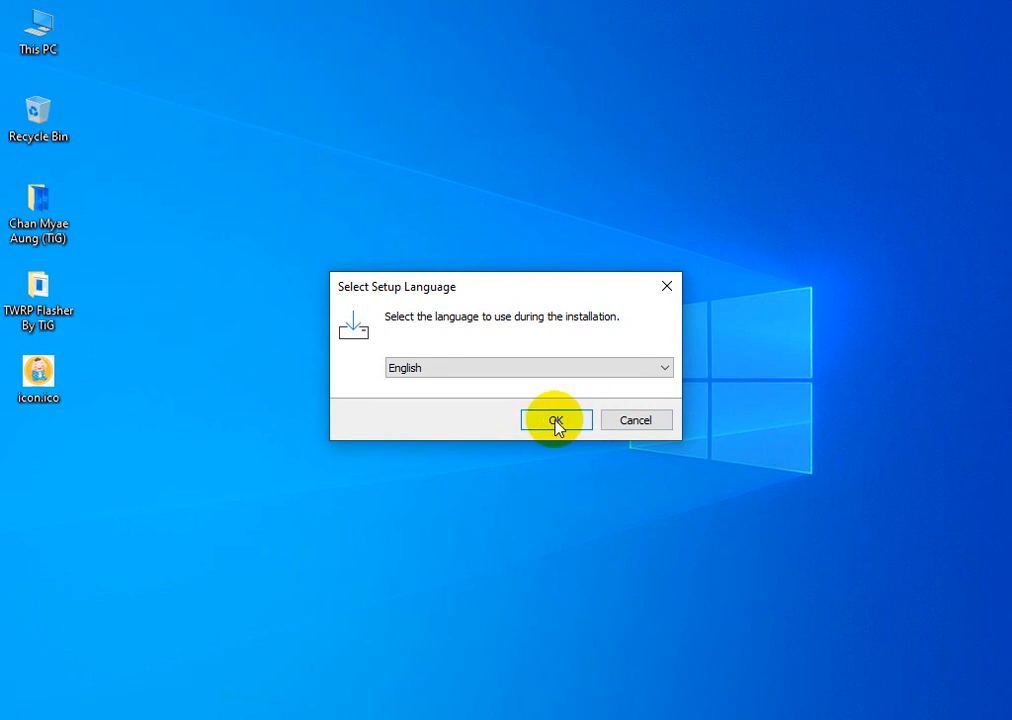
# - Use English for setup, accept the license agreement, and keep the default destination, Start Menu folder and no encryption support
pyautogui.click(533, 424)
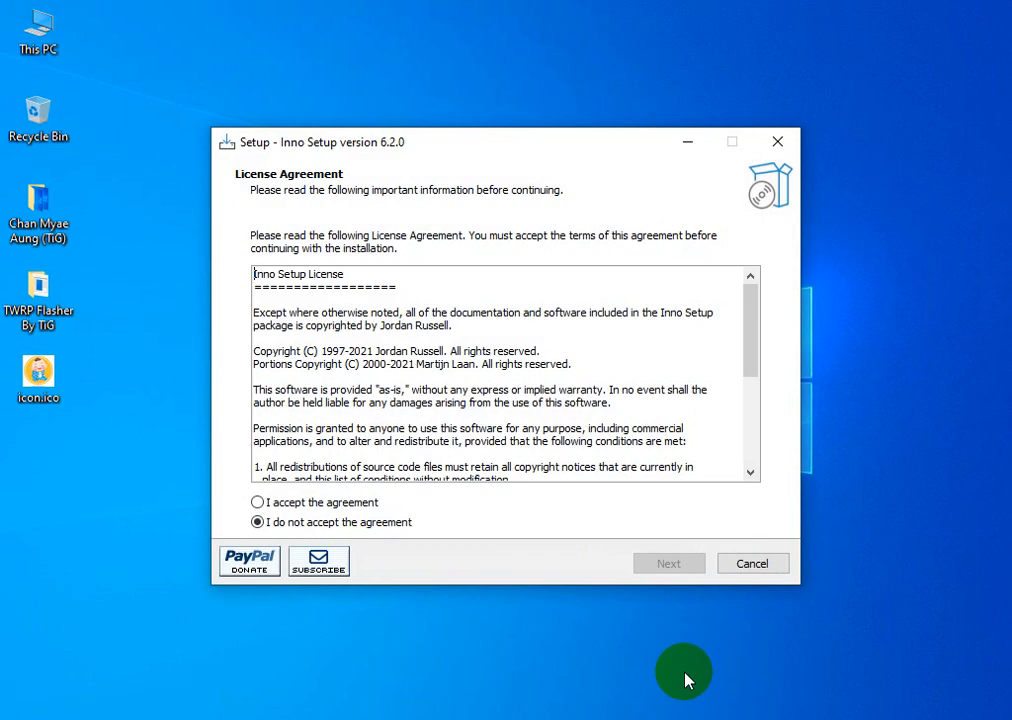
pyautogui.click(288, 508)
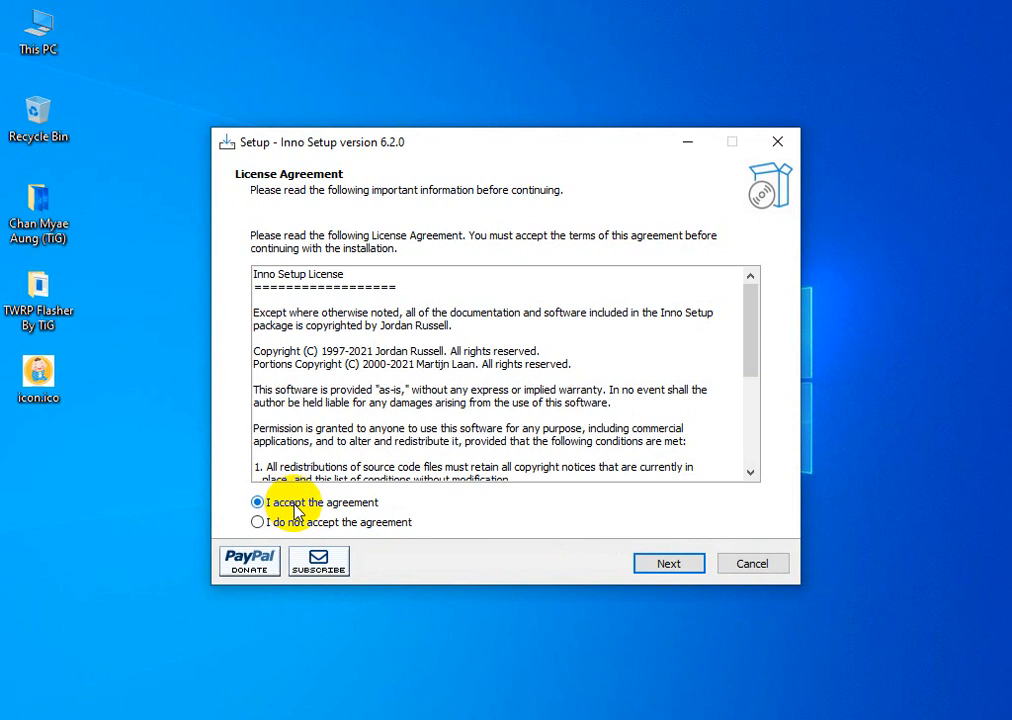
pyautogui.click(664, 566)
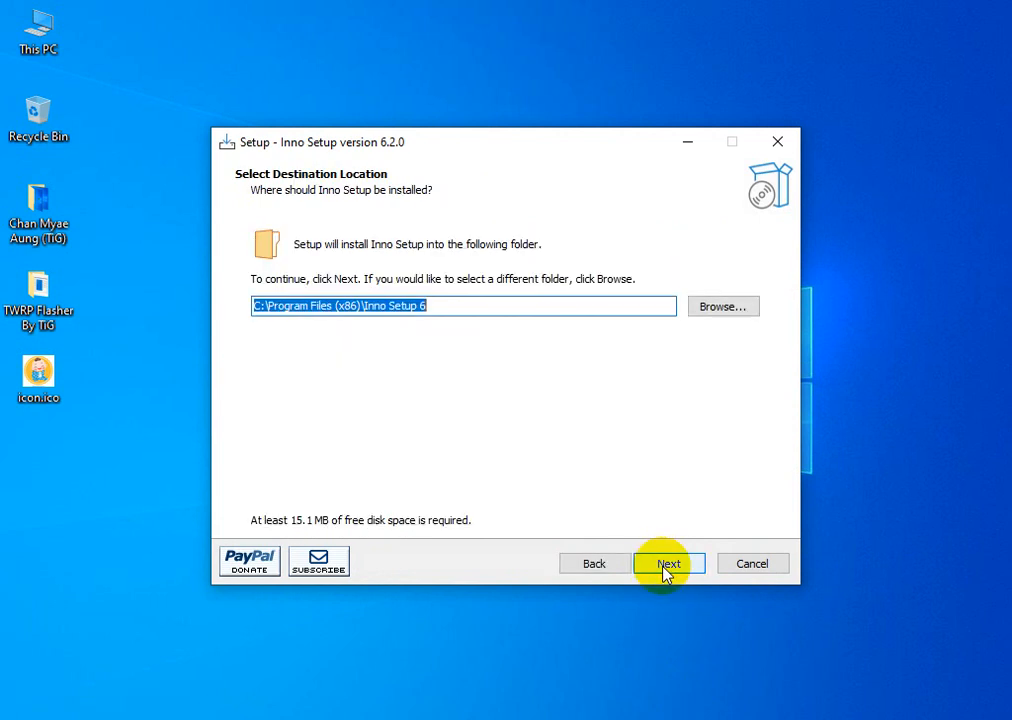
pyautogui.click(668, 566)
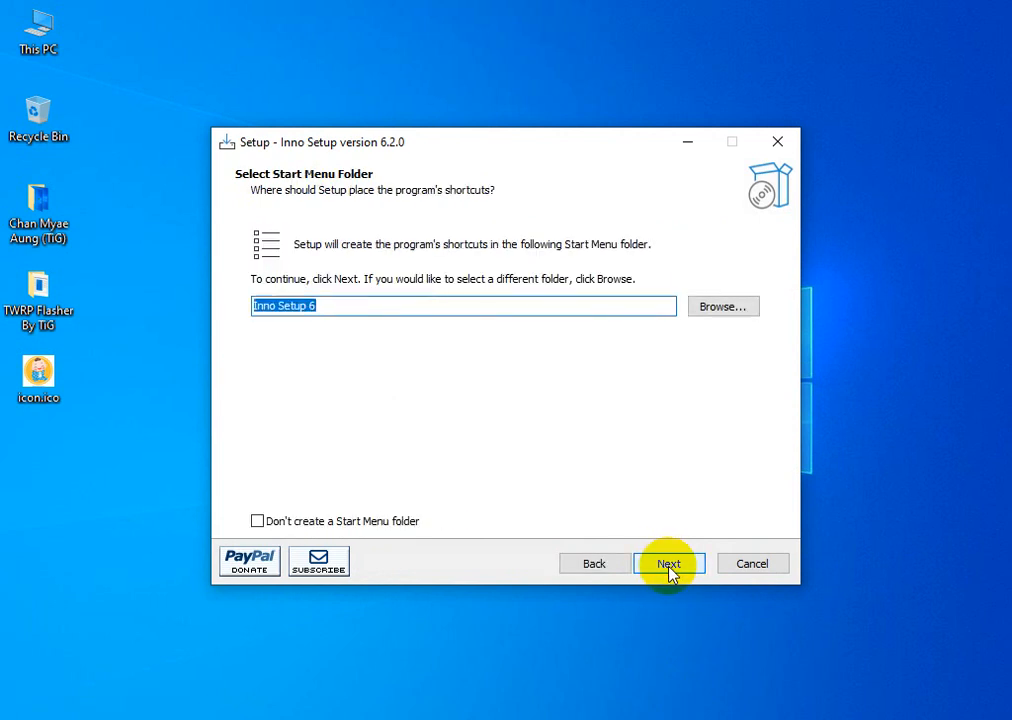
pyautogui.click(668, 566)
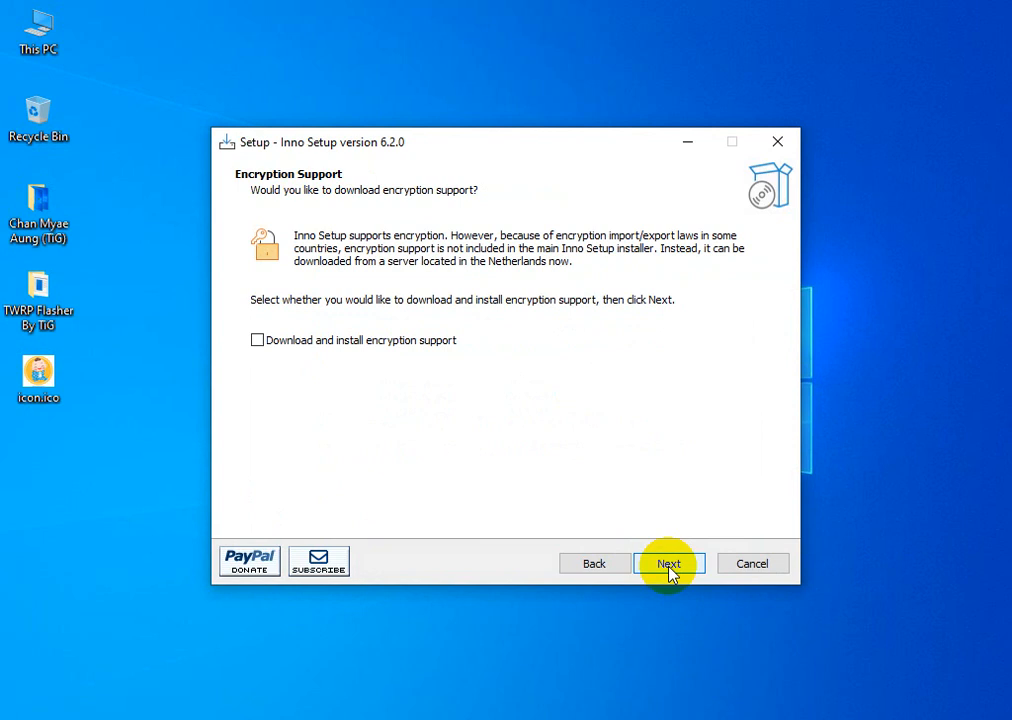
pyautogui.click(668, 566)
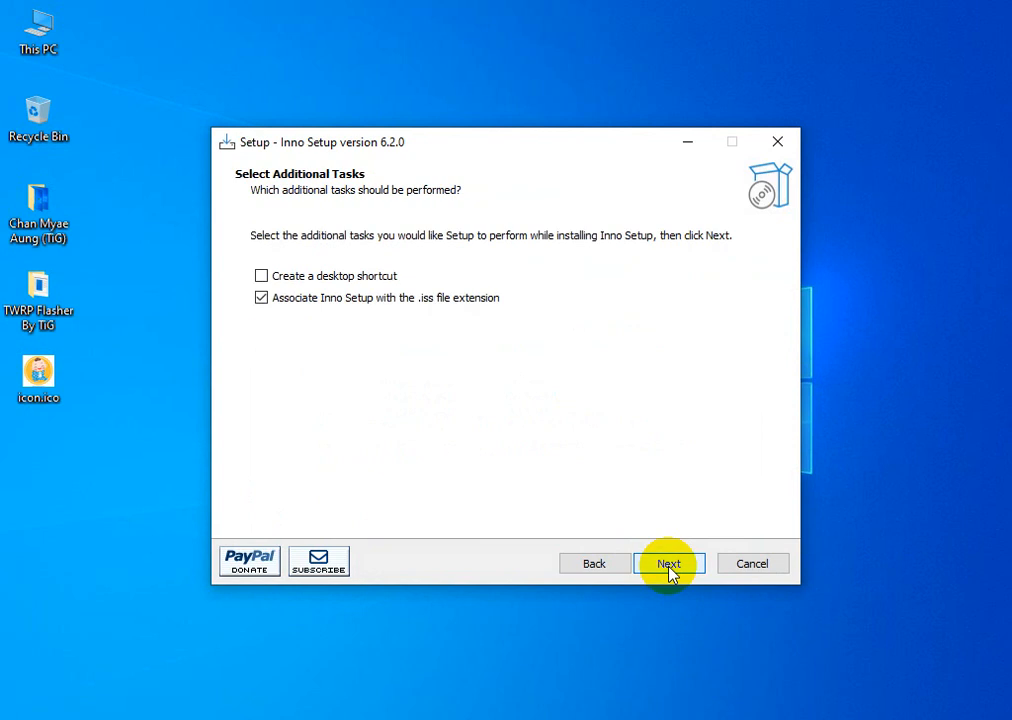
# - Enable a desktop shortcut, install Inno Setup 6.2.0, and finish setup with Launch Inno Setup enabled
pyautogui.click(340, 278)
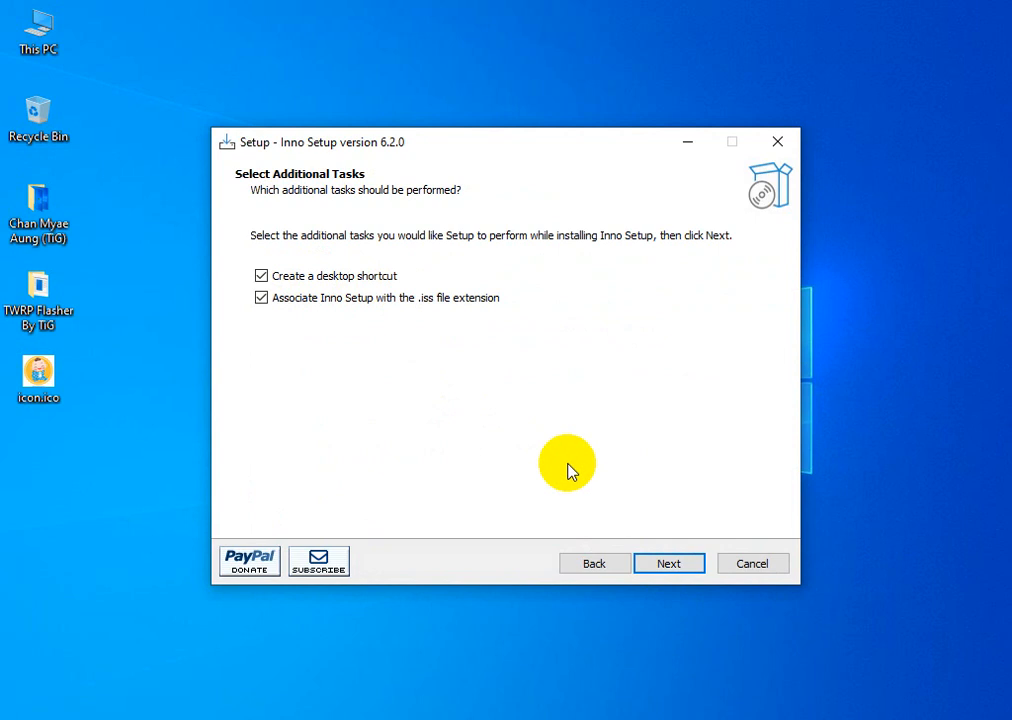
pyautogui.click(673, 570)
pyautogui.click(672, 566)
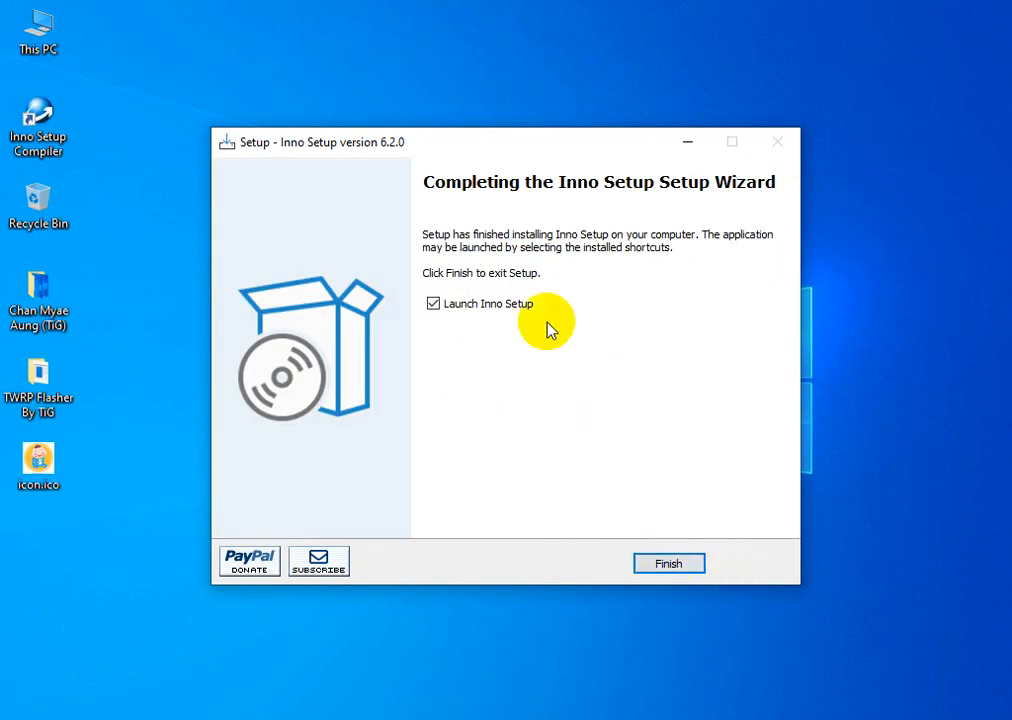
pyautogui.click(666, 566)
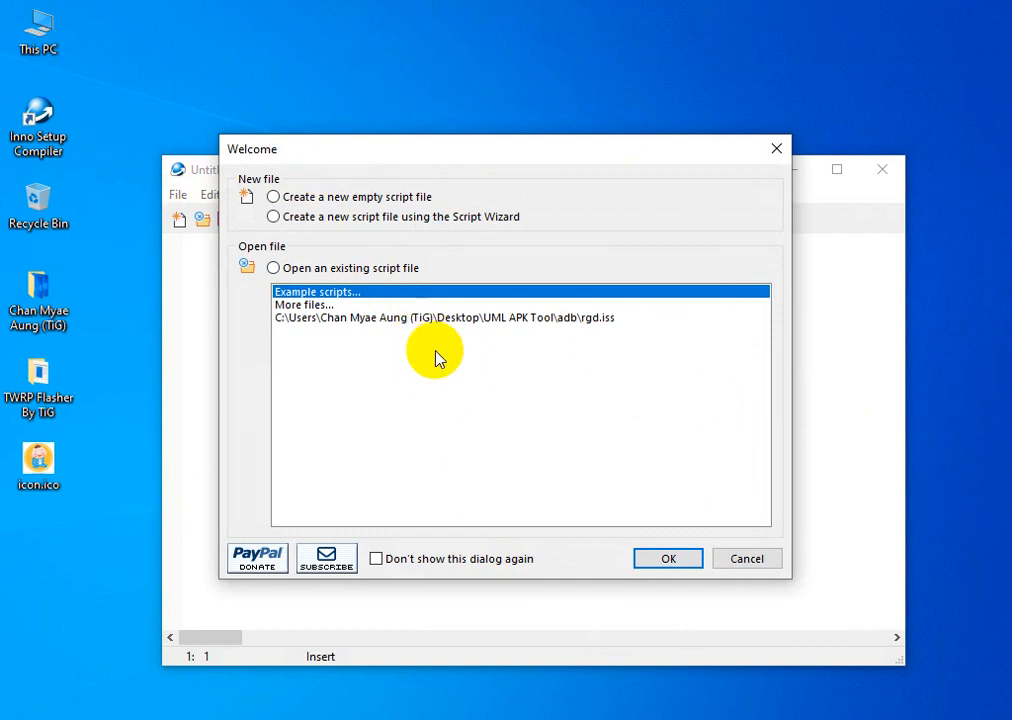
# - Start a new script file using the Script Wizard and proceed to the Application Information page
pyautogui.click(58, 398)
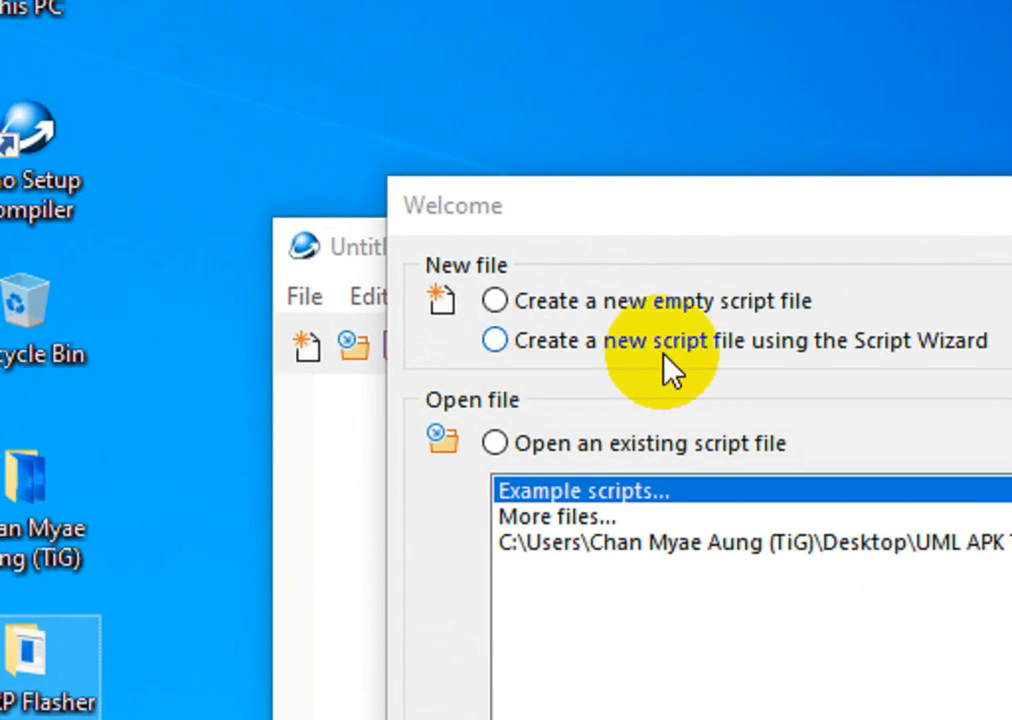
pyautogui.click(665, 357)
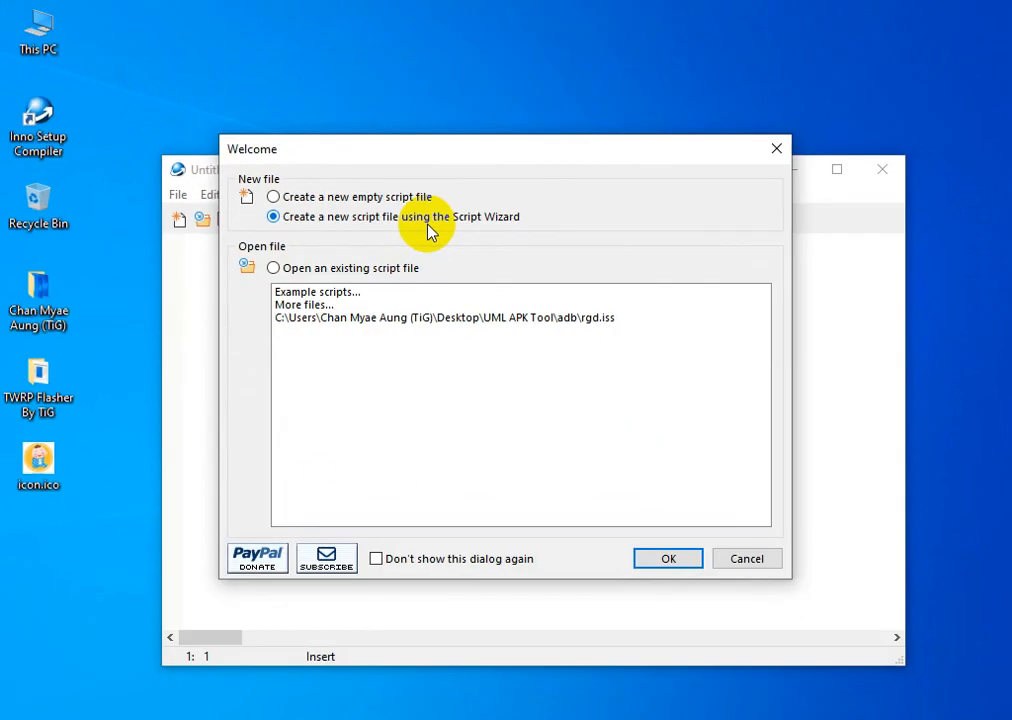
pyautogui.click(664, 559)
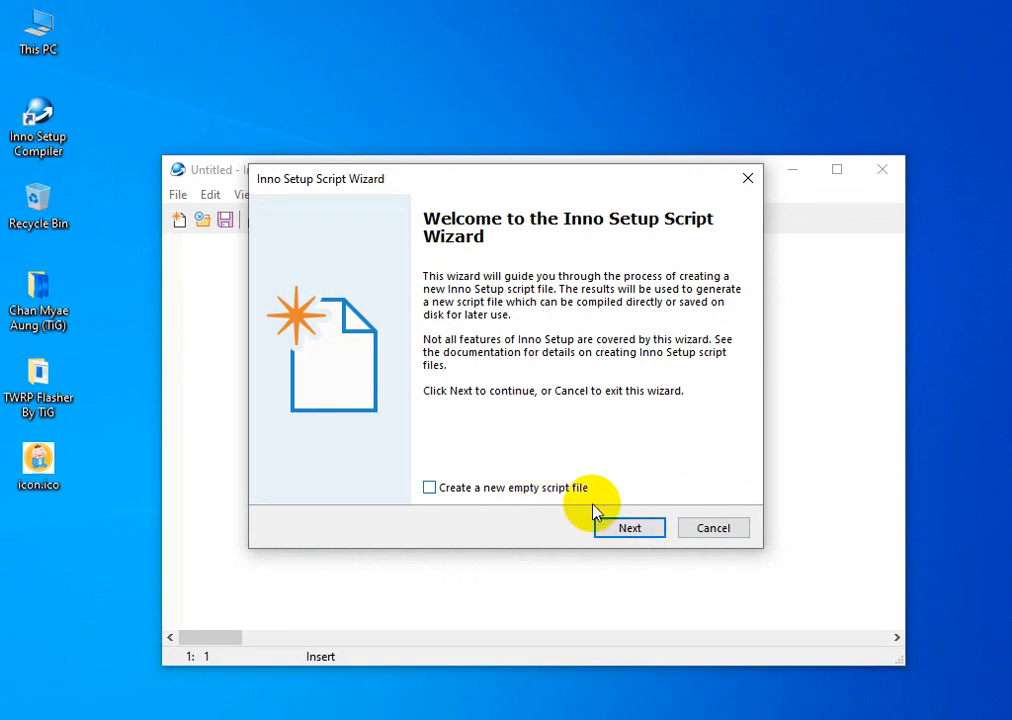
pyautogui.click(648, 530)
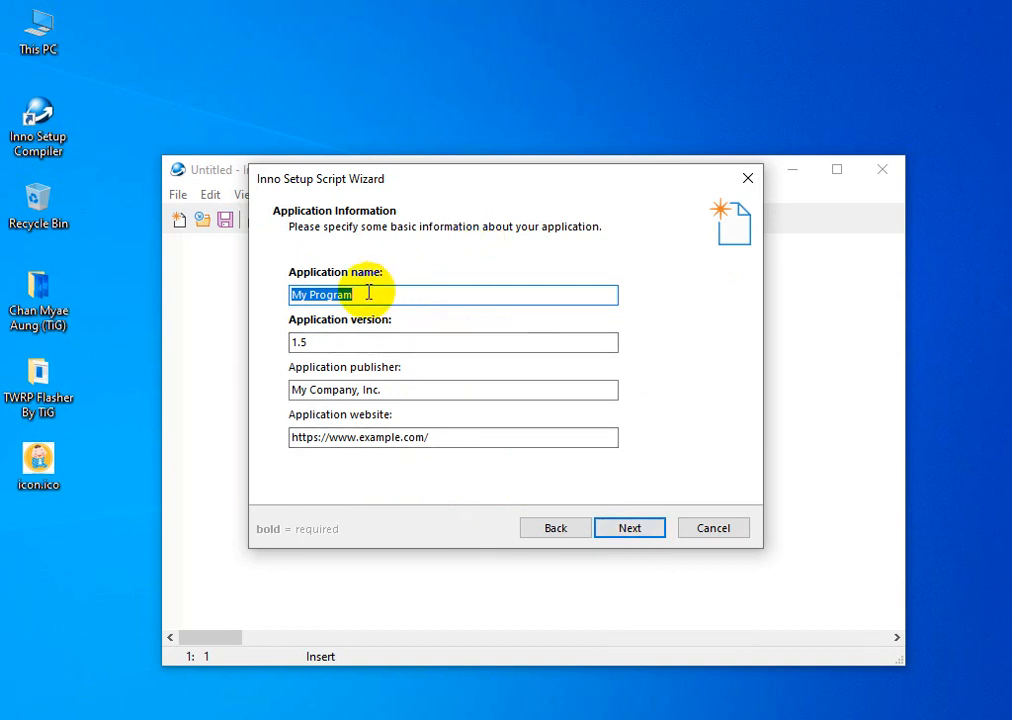
# - Set the application name to TWRP and the application version to 1.0
pyautogui.write('TWRP')
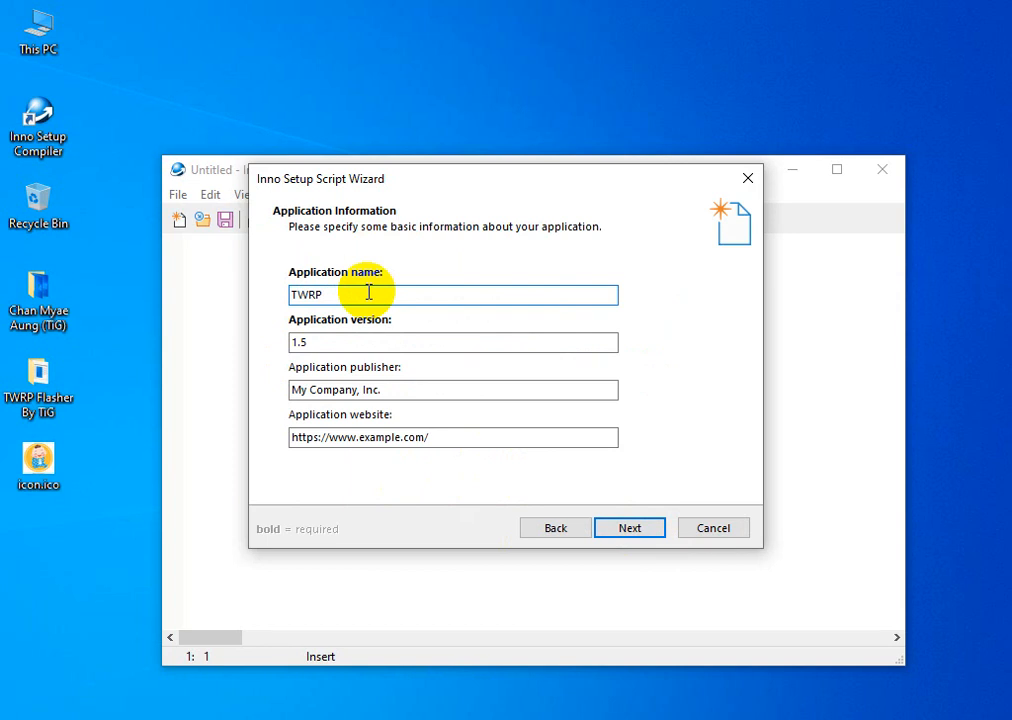
pyautogui.moveTo(339, 344); pyautogui.dragTo(293, 342)
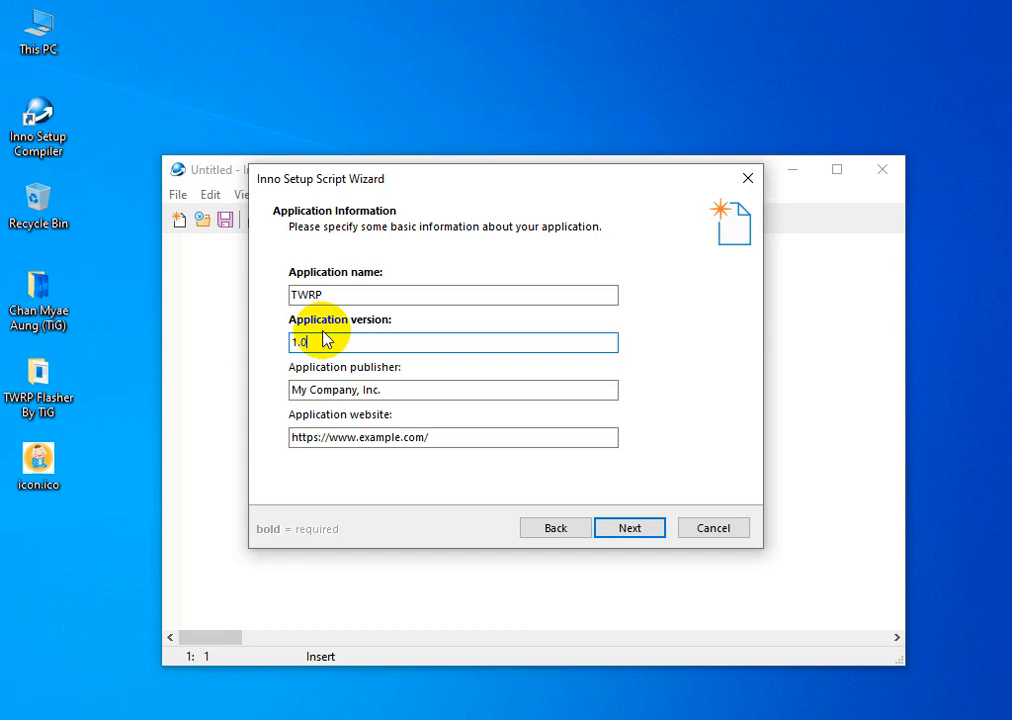
pyautogui.write('1.0')
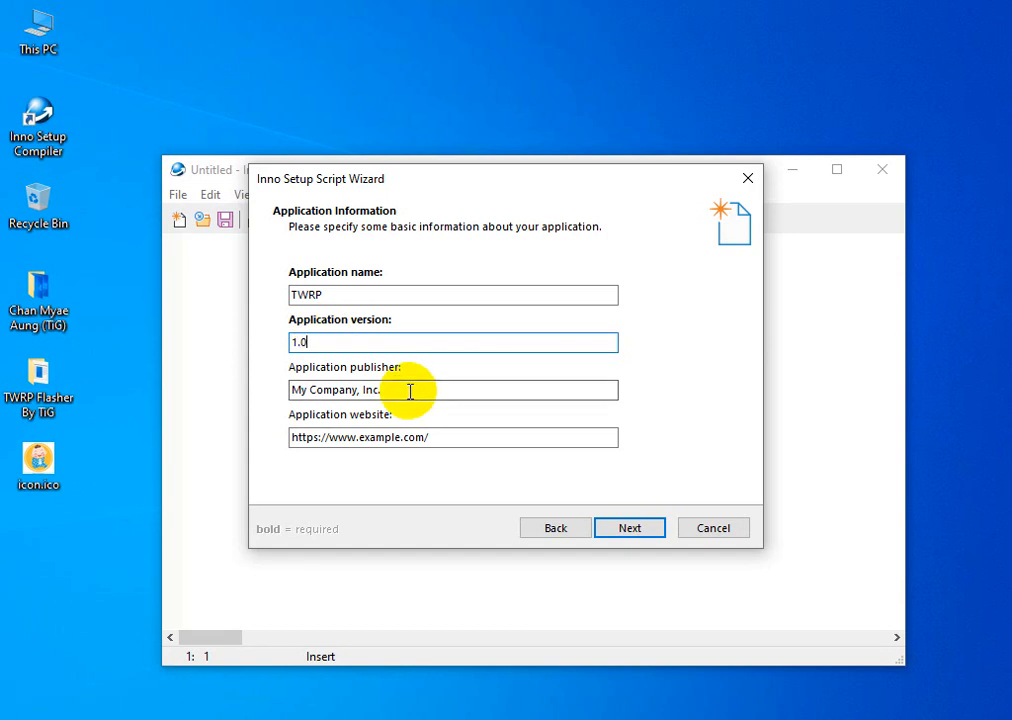
# - Set the application publisher to "Thuwunna it Group"
pyautogui.moveTo(415, 392); pyautogui.dragTo(257, 391)
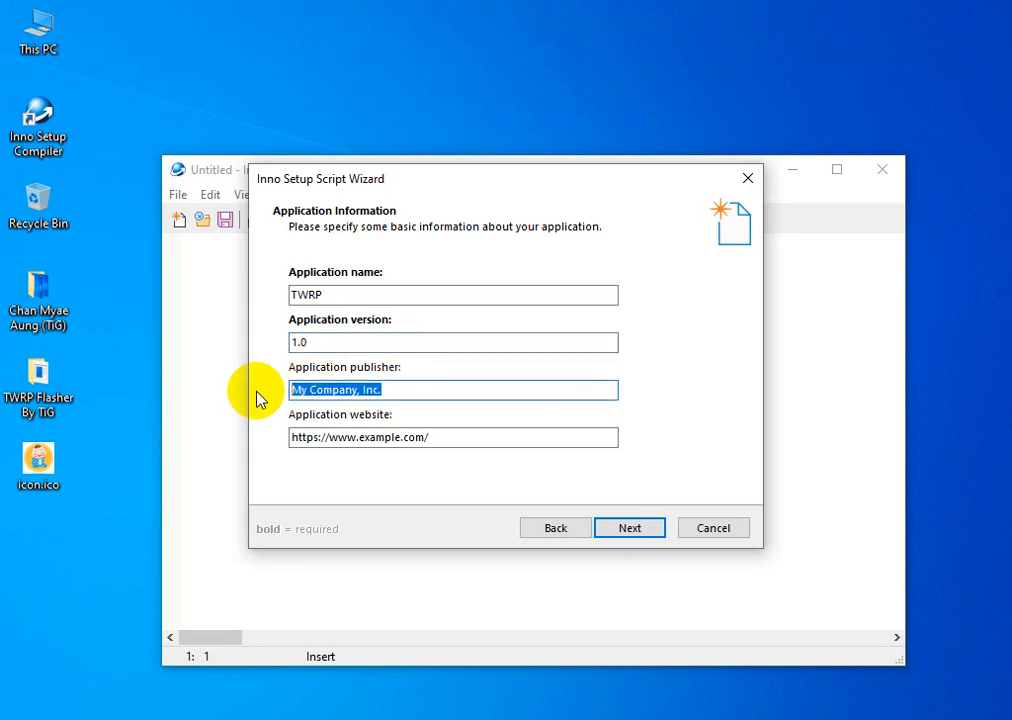
pyautogui.write('Thuwu')
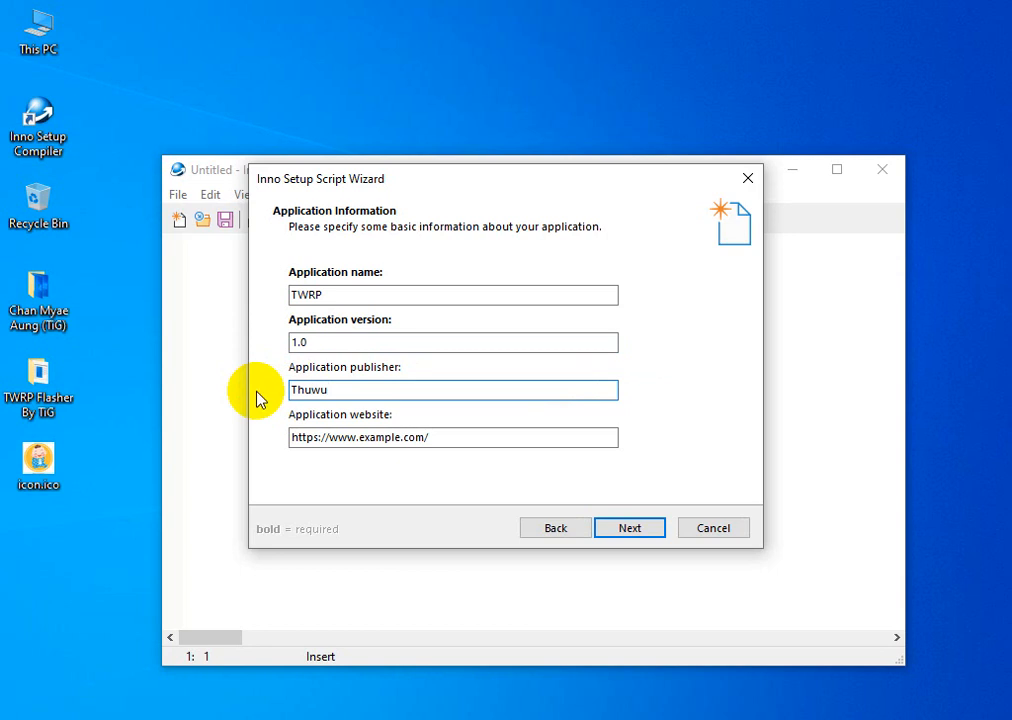
pyautogui.write('nn')
pyautogui.write('a it')
pyautogui.write(' G')
pyautogui.write('ru')
pyautogui.write('oup')
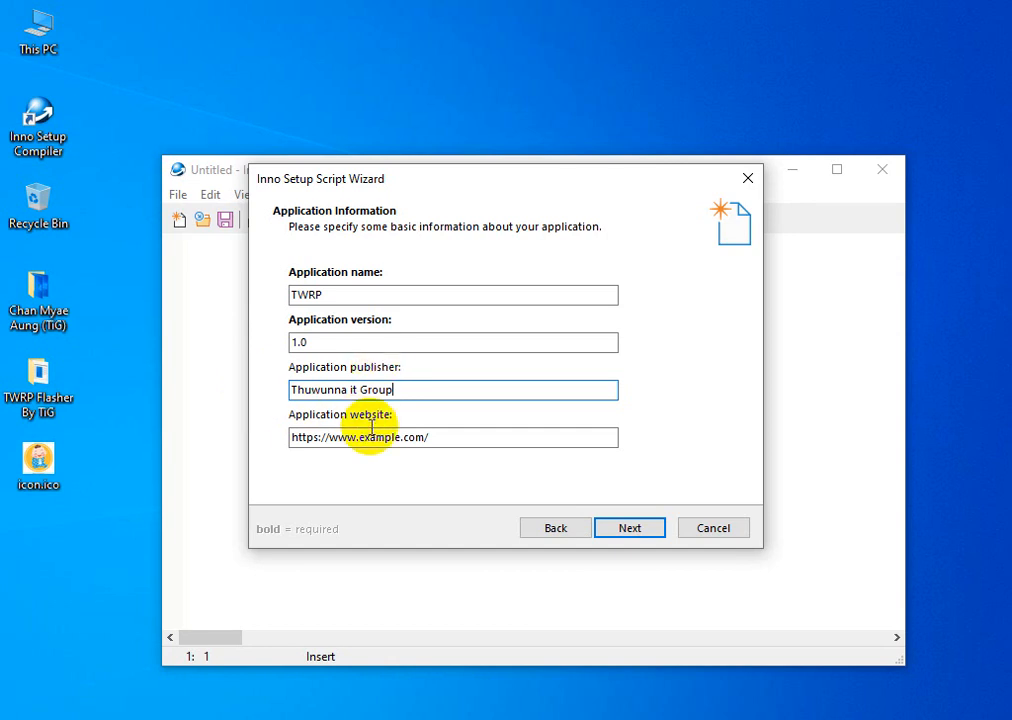
# - Keep the default website and application folder settings and continue to the Application Files page
pyautogui.moveTo(361, 443); pyautogui.dragTo(289, 438)
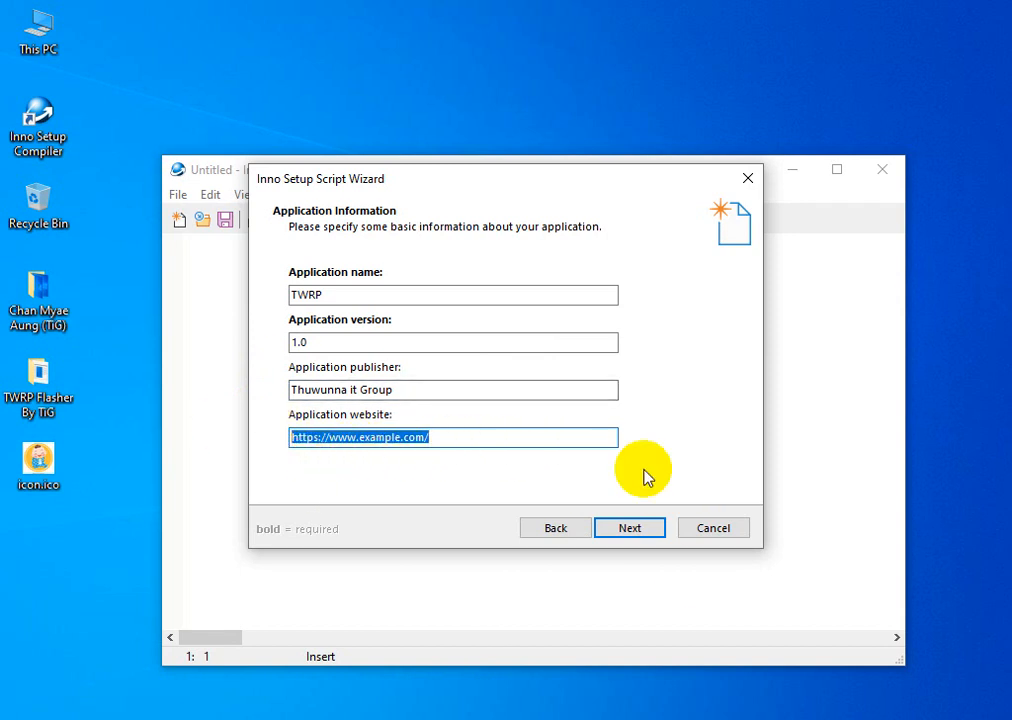
pyautogui.click(641, 531)
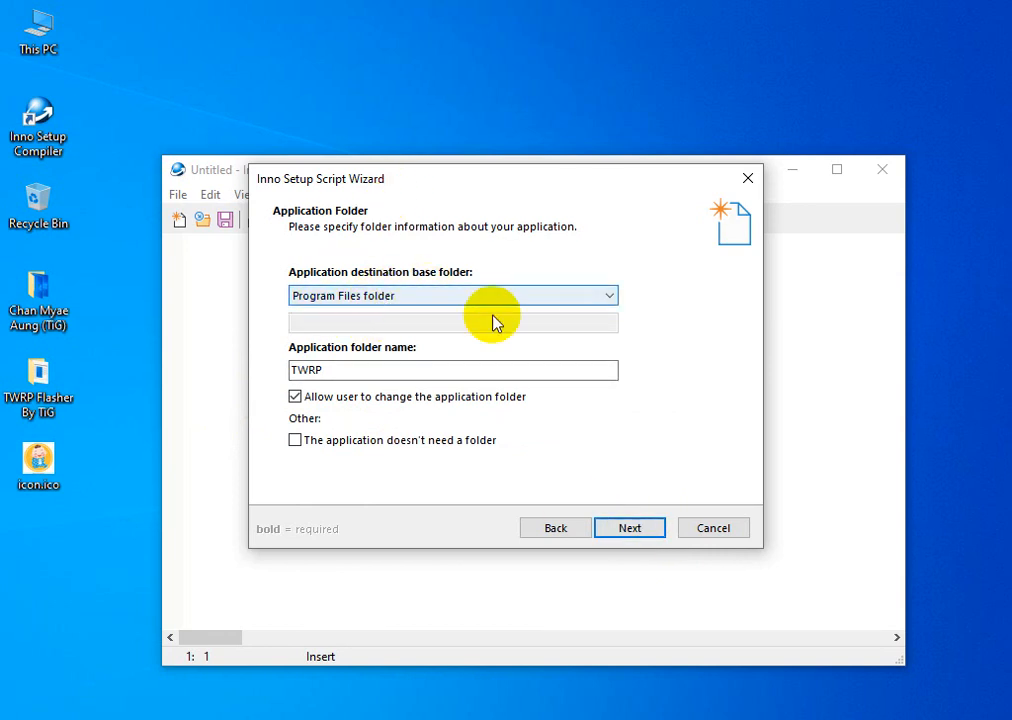
pyautogui.click(624, 530)
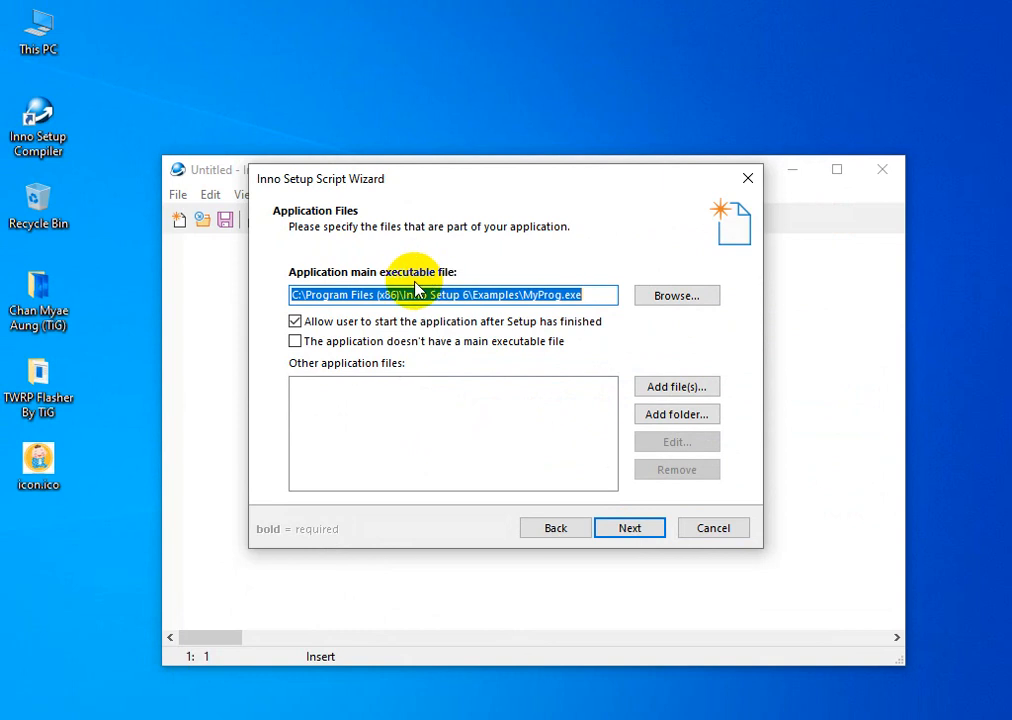
# - Check the desktop folder TWRP Flasher By TiG and set its Twrp Flasher By TiG.exe as the application main executable file
pyautogui.click(42, 384)
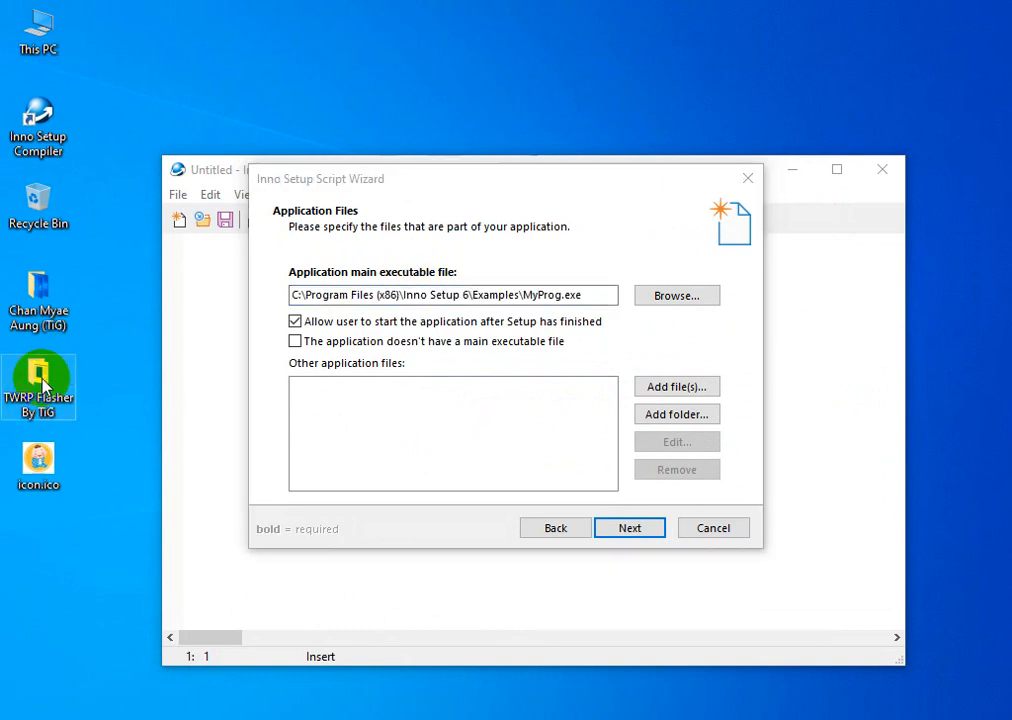
pyautogui.doubleClick(42, 384)
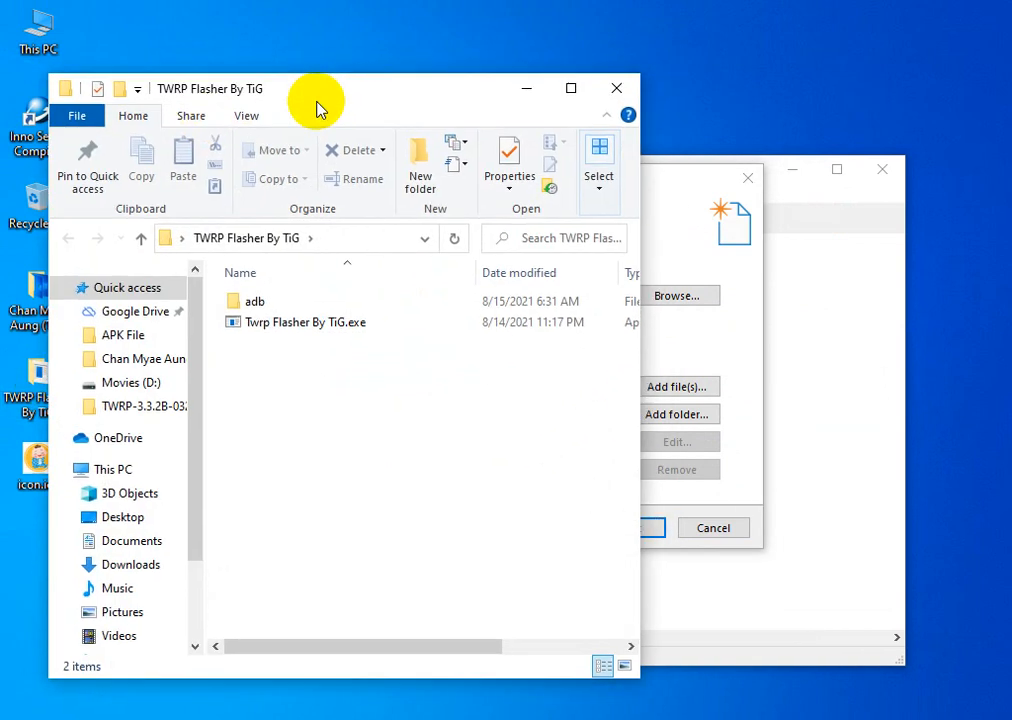
pyautogui.click(266, 325)
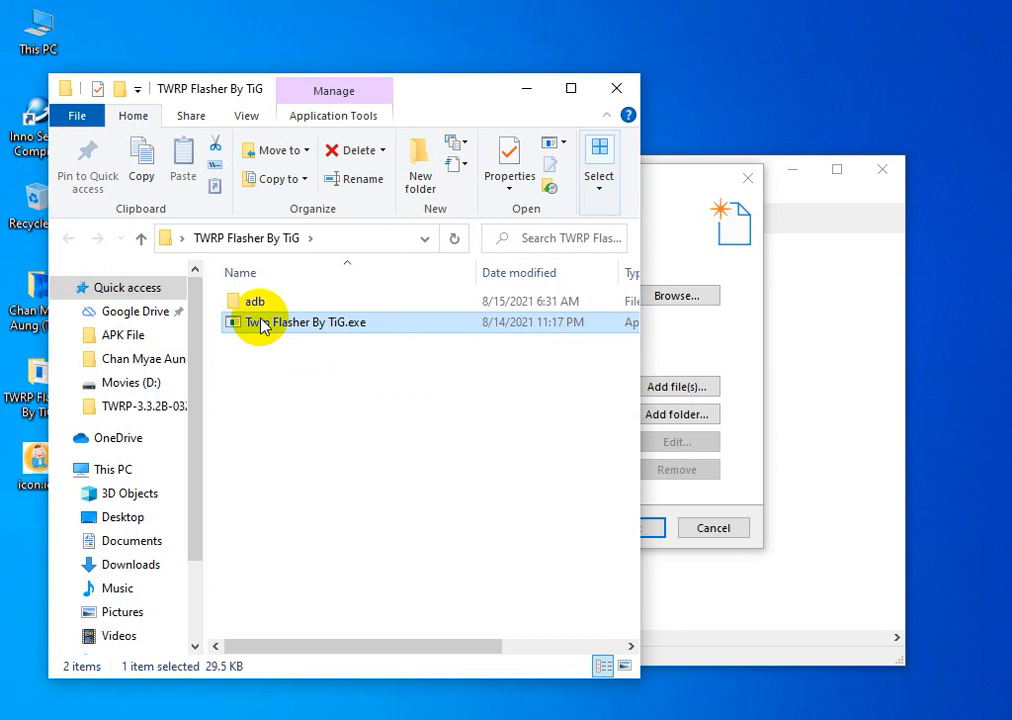
pyautogui.doubleClick(320, 330)
pyautogui.click(452, 95)
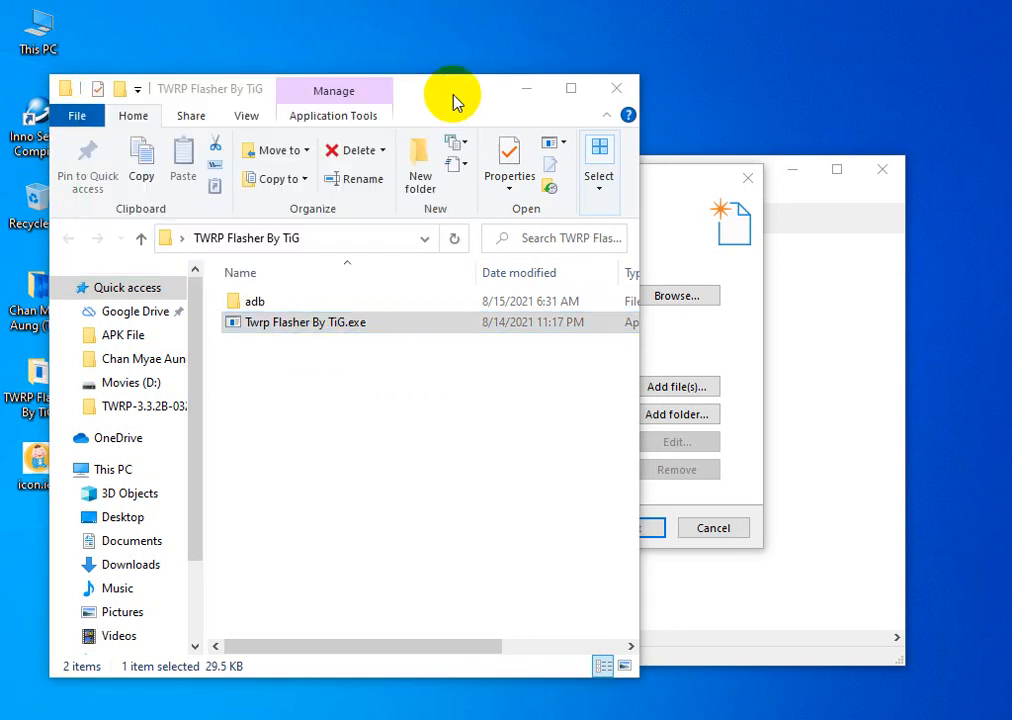
pyautogui.click(615, 86)
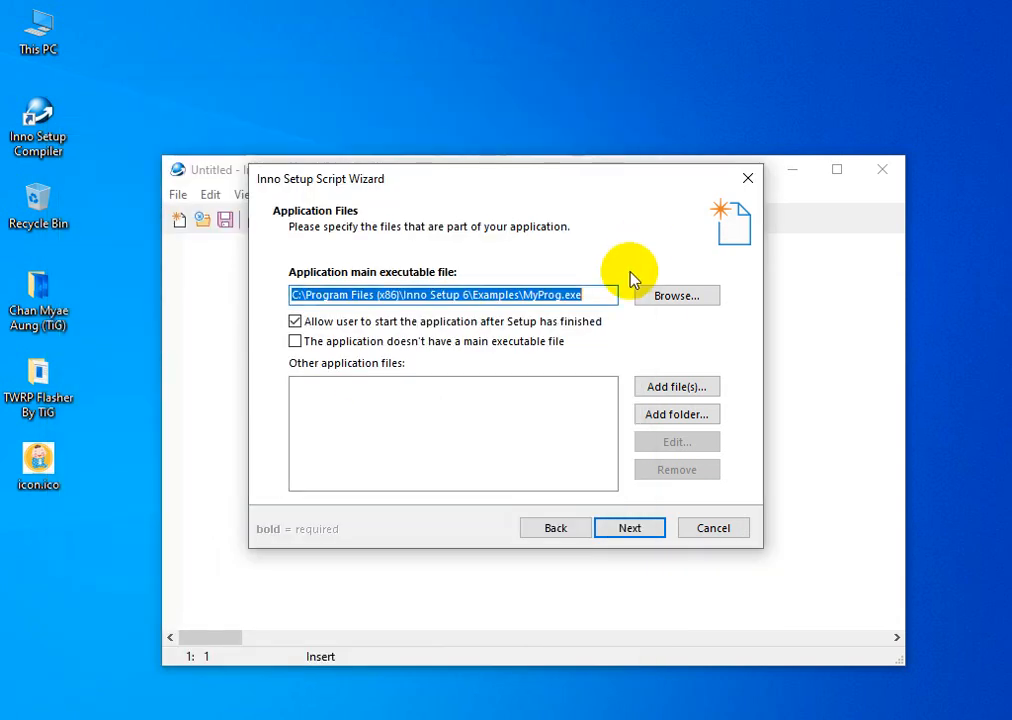
pyautogui.click(667, 298)
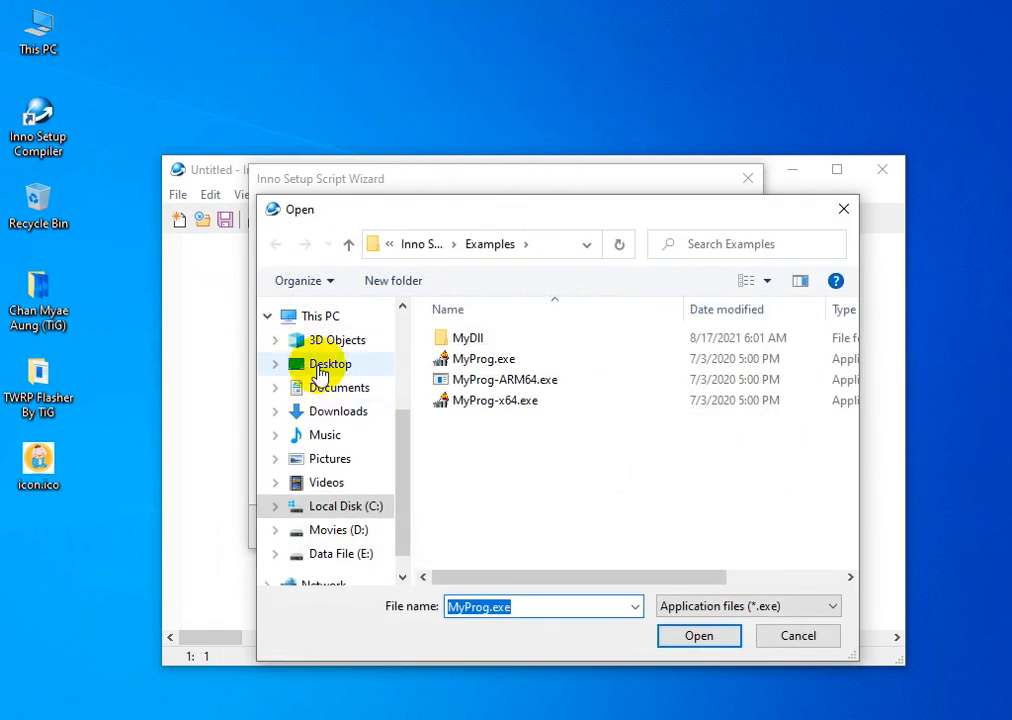
pyautogui.click(272, 366)
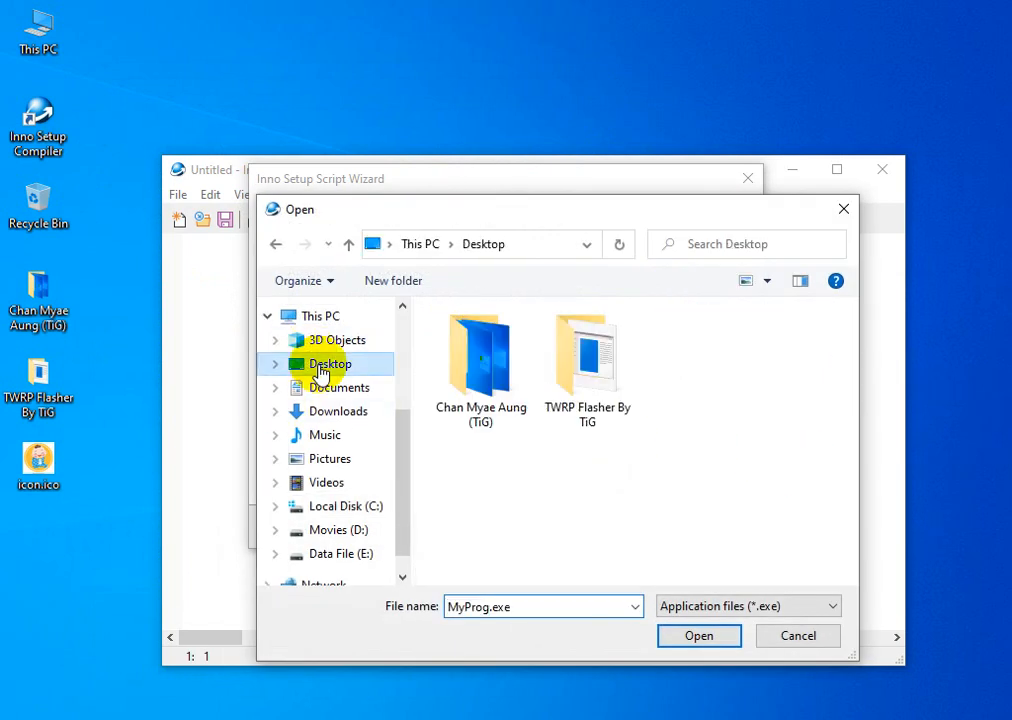
pyautogui.doubleClick(575, 395)
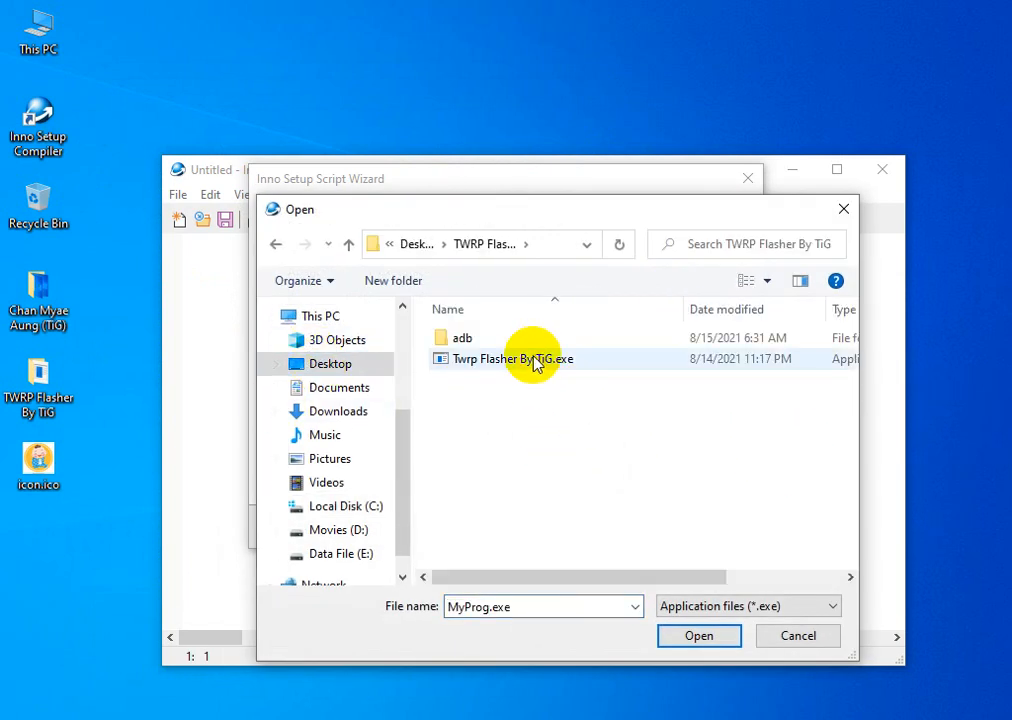
pyautogui.click(545, 360)
pyautogui.doubleClick(537, 362)
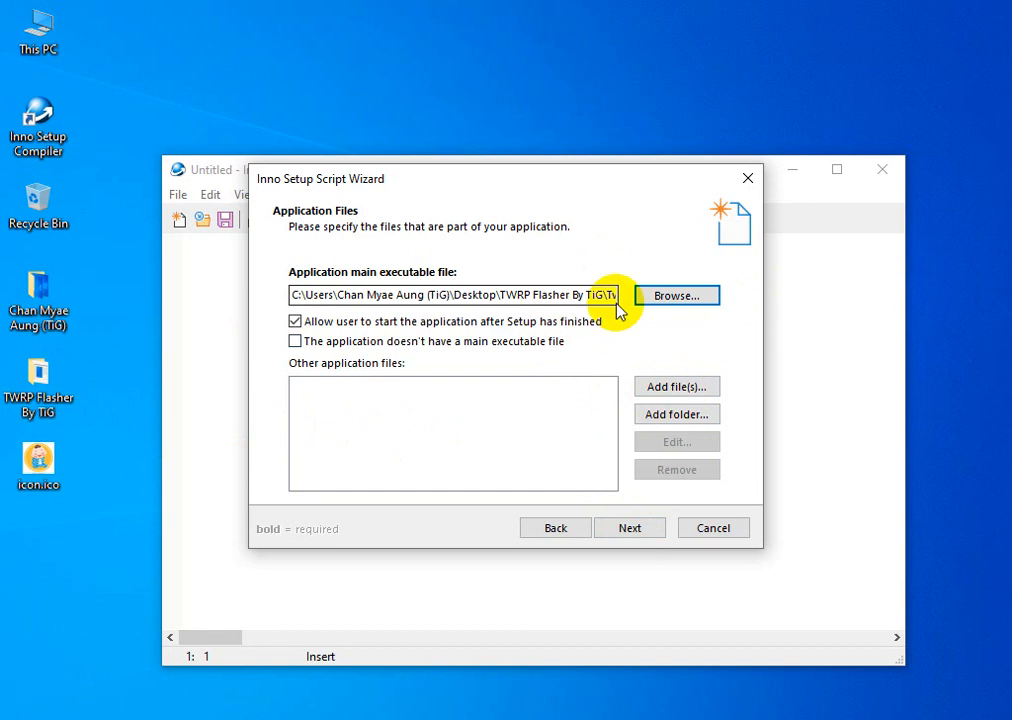
# - Add adb.exe, AdbWinApi.dll, AdbWinUsbApi.dll and fastboot.exe from the program's adb folder as other application files
pyautogui.click(45, 375)
pyautogui.doubleClick(52, 372)
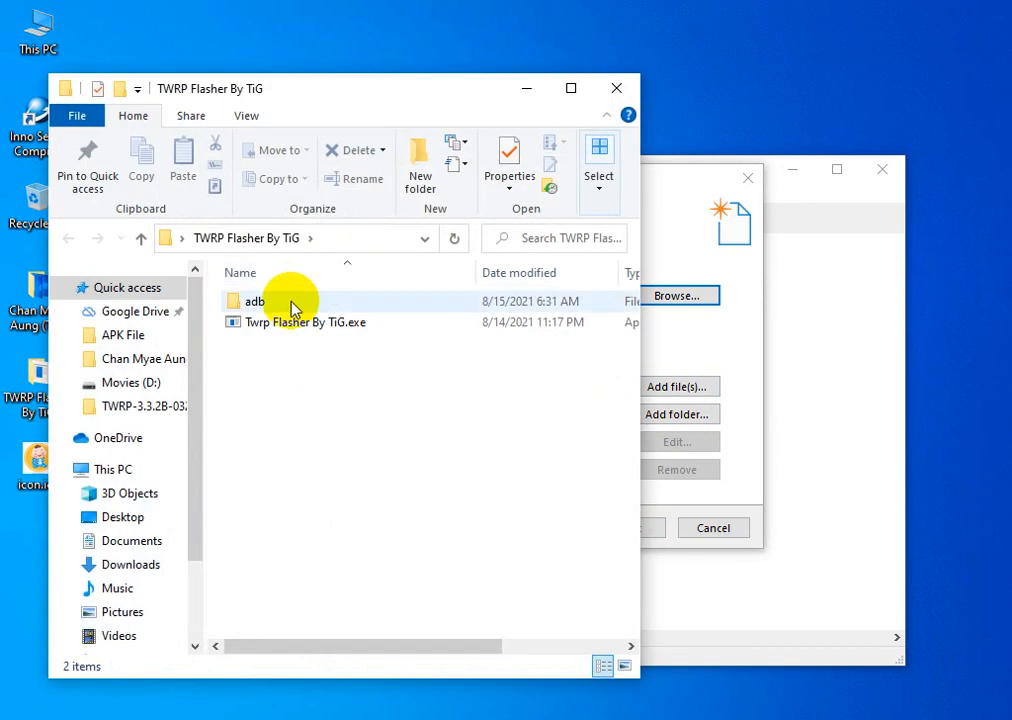
pyautogui.click(298, 306)
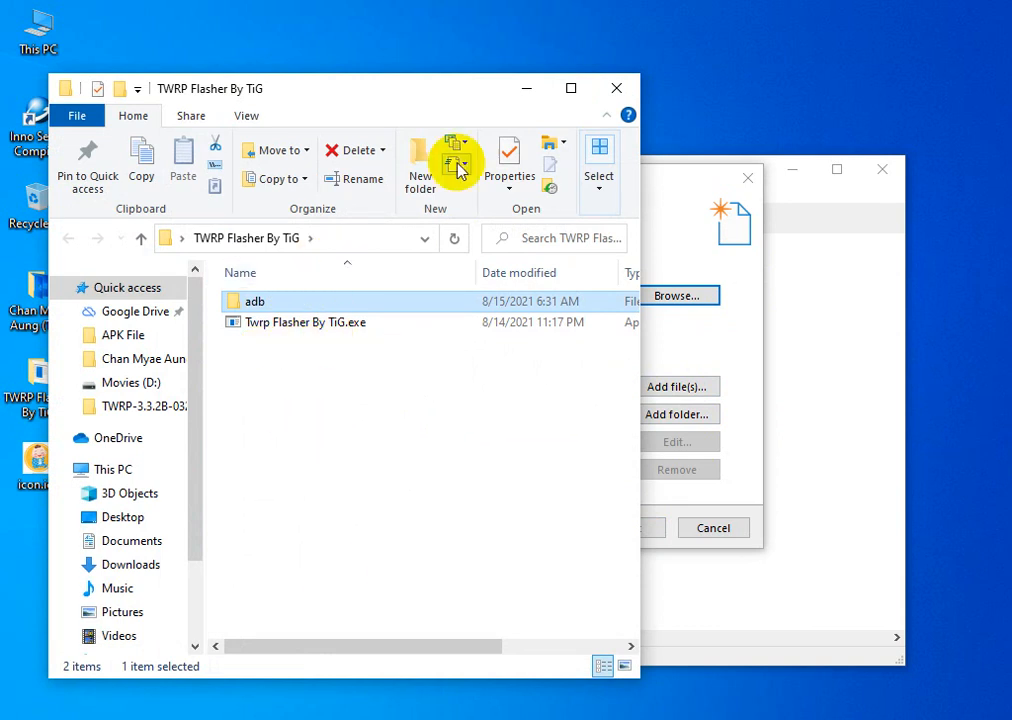
pyautogui.click(616, 89)
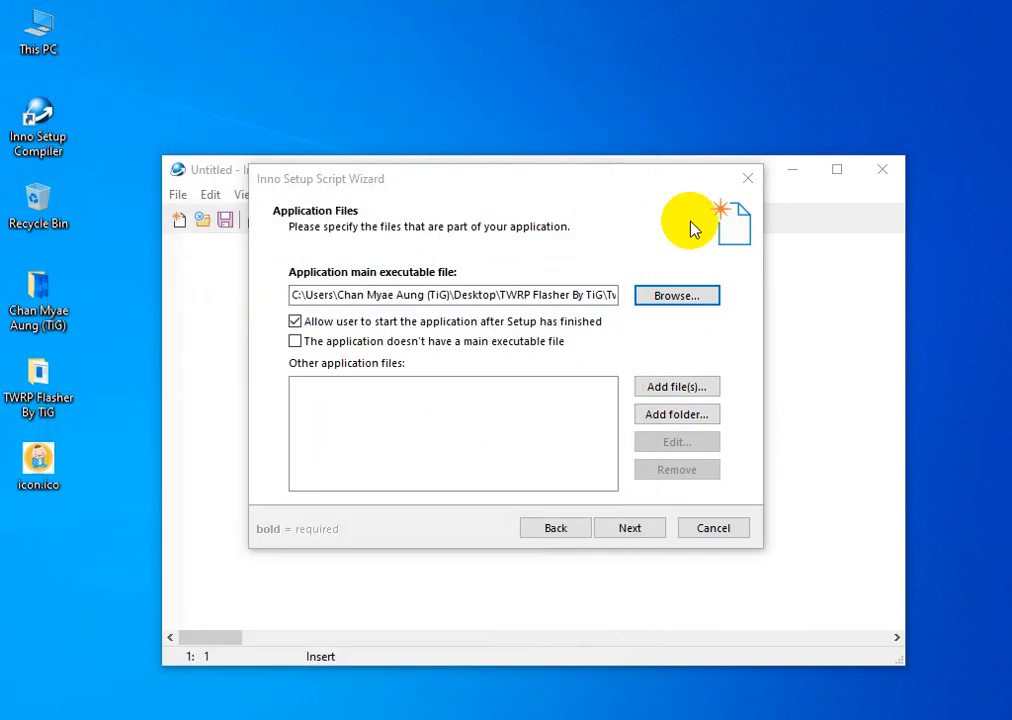
pyautogui.click(669, 390)
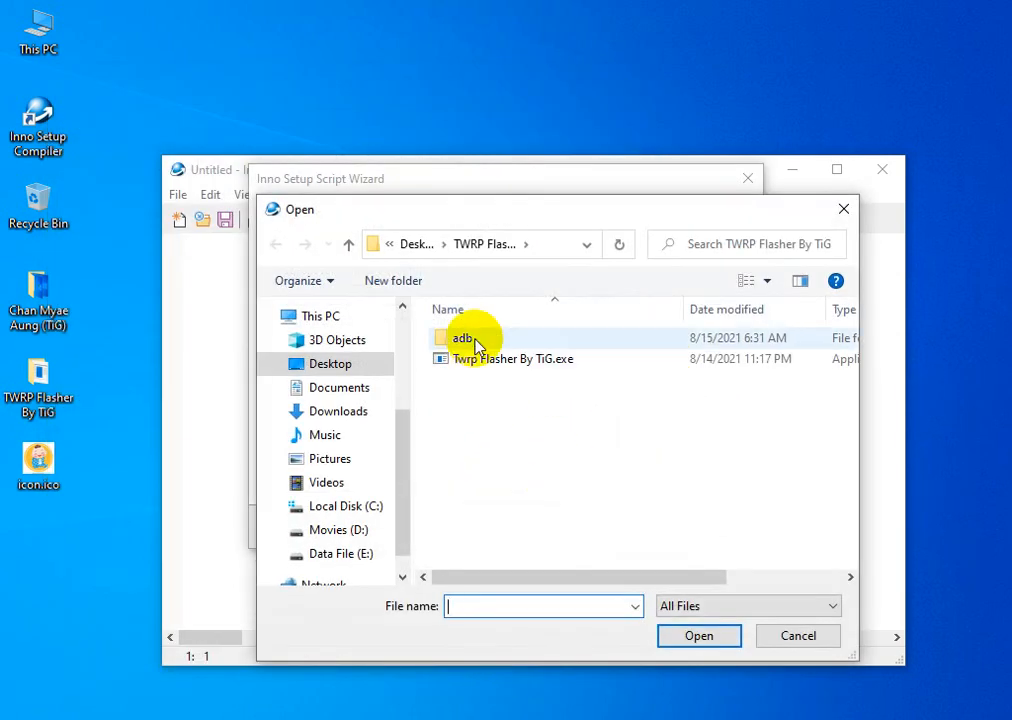
pyautogui.doubleClick(470, 340)
pyautogui.moveTo(446, 482); pyautogui.dragTo(630, 235)
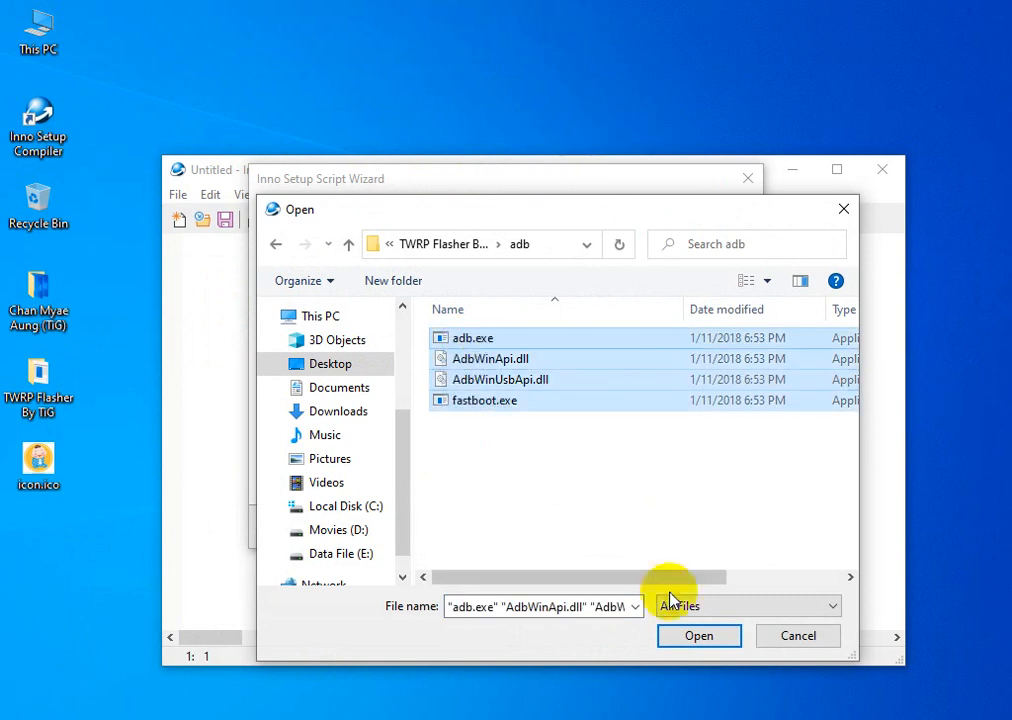
pyautogui.click(680, 637)
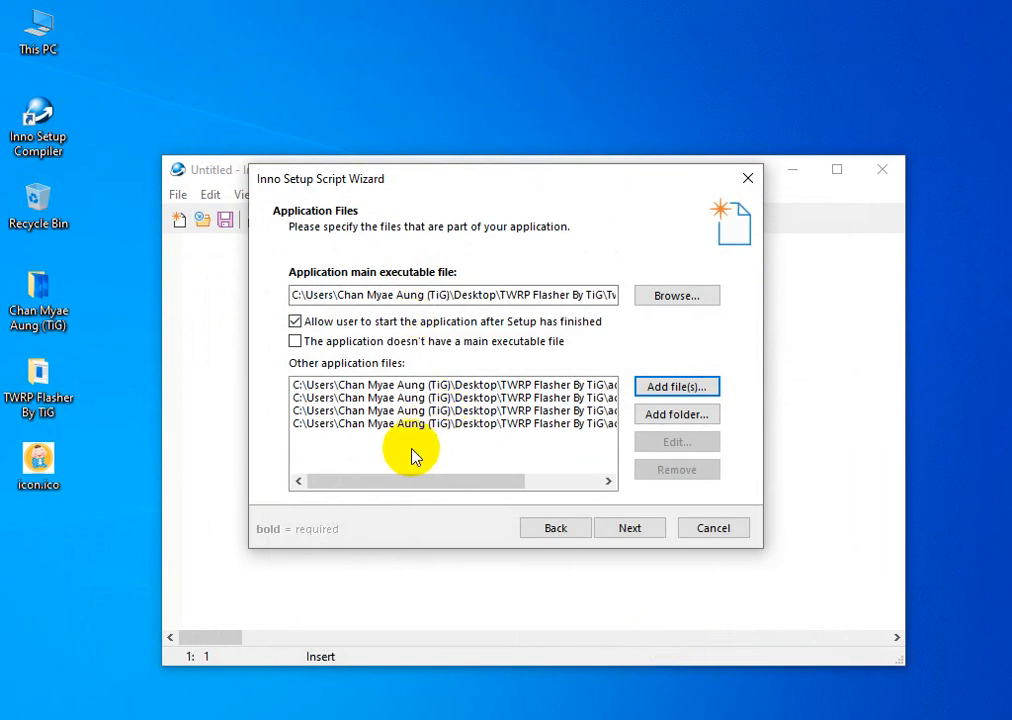
pyautogui.click(468, 384)
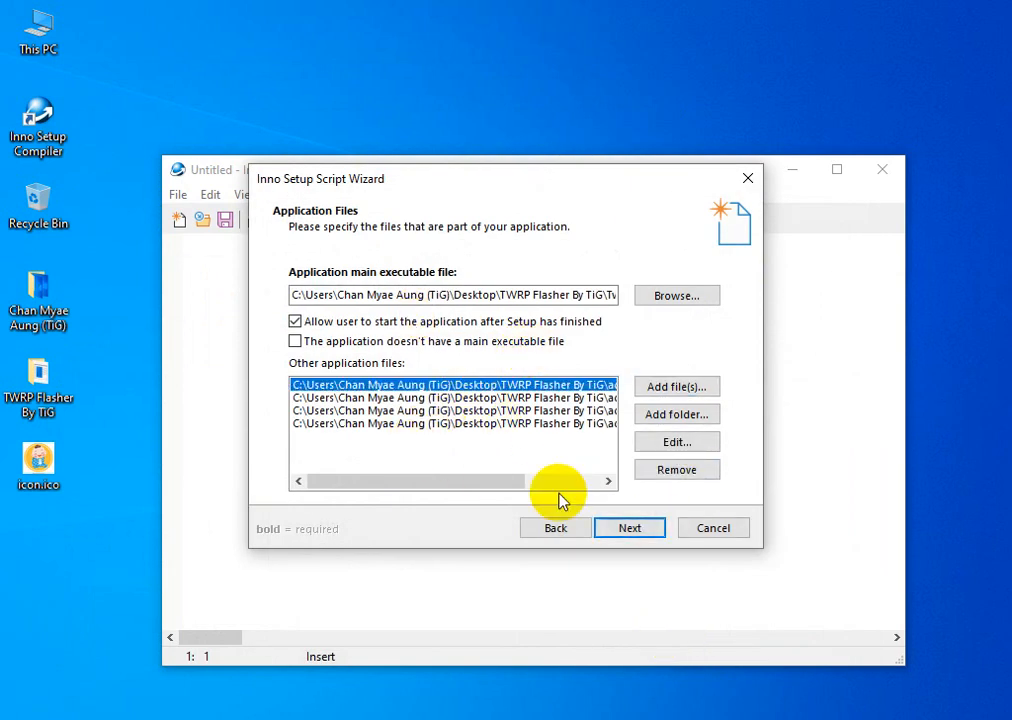
pyautogui.click(500, 440)
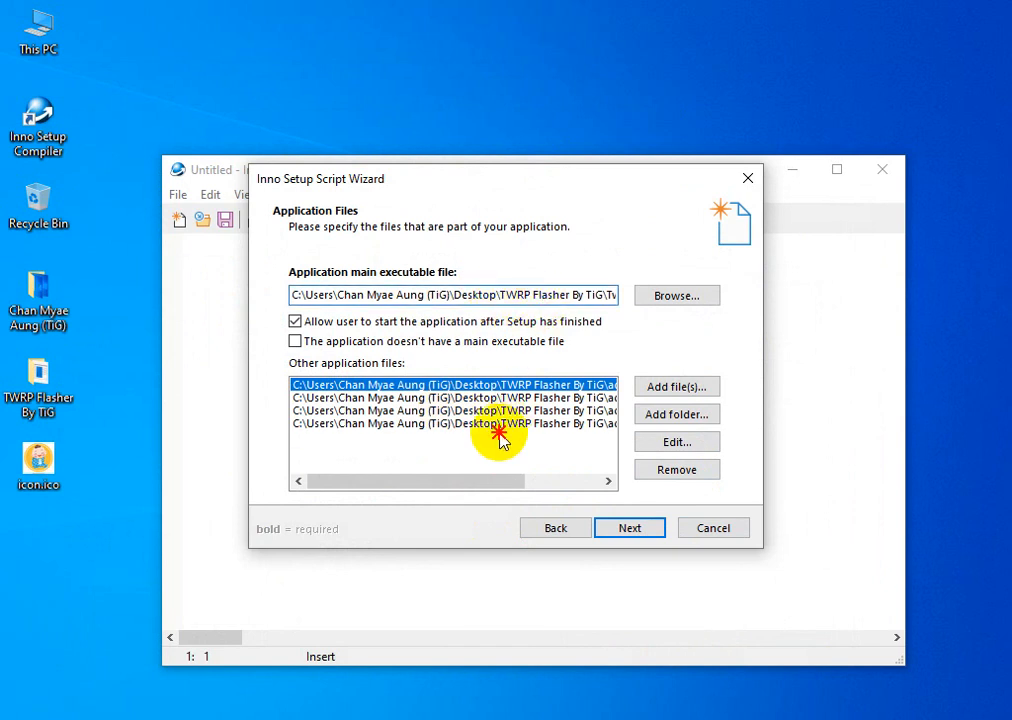
pyautogui.click(559, 296)
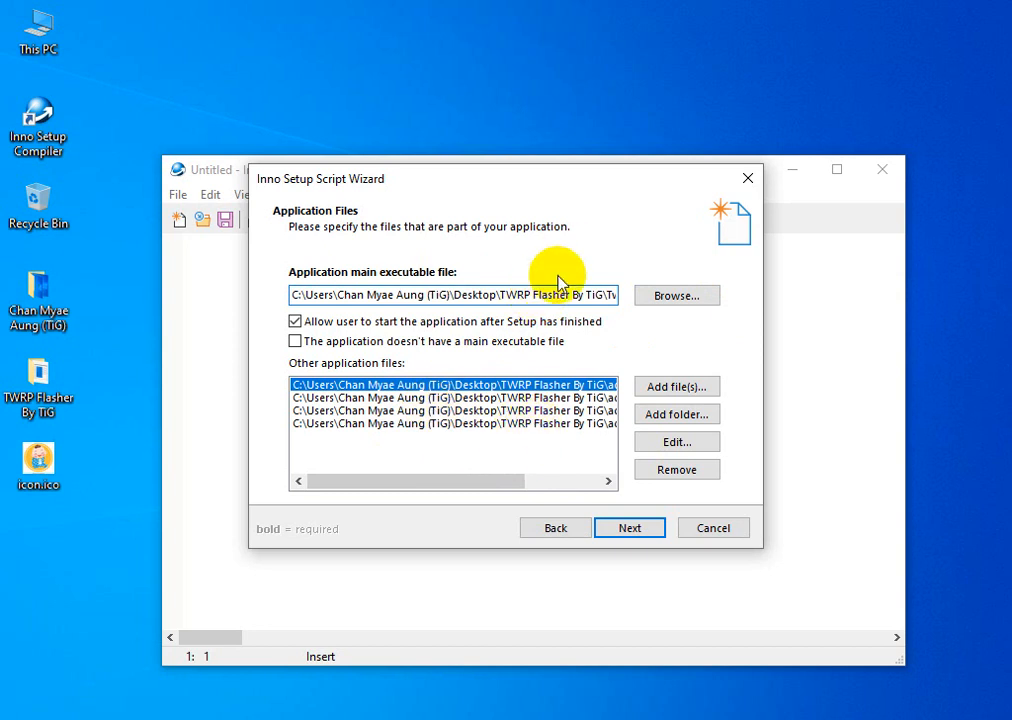
# - Keep the file type name TWRP File, set the application file type extension to exe, and continue to Application Shortcuts
pyautogui.click(630, 530)
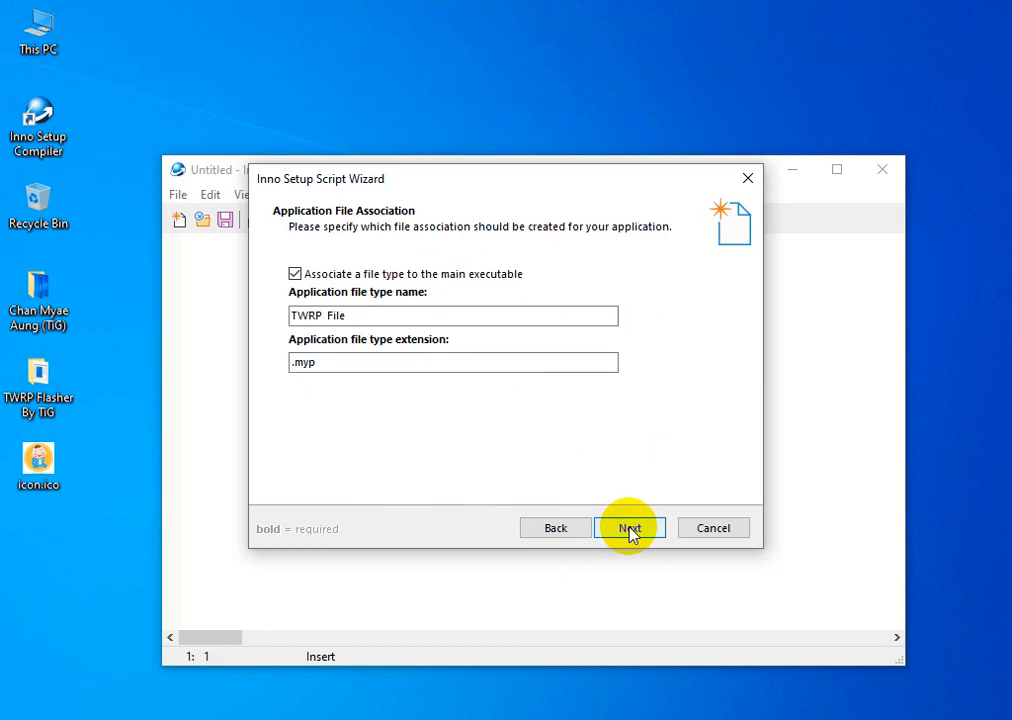
pyautogui.click(366, 313)
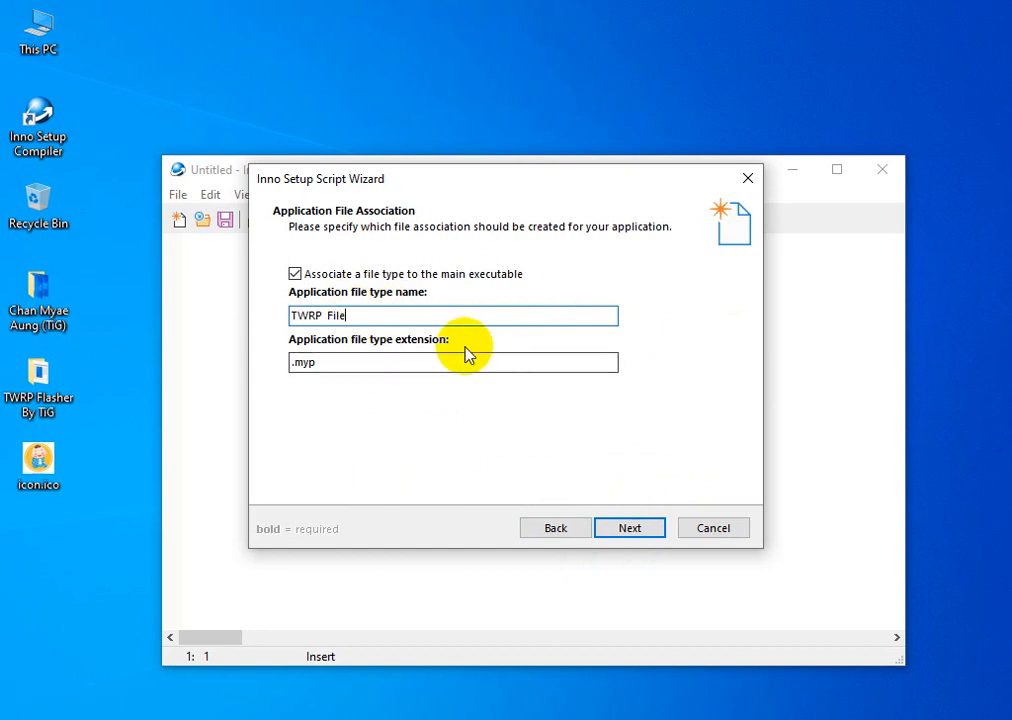
pyautogui.moveTo(320, 361); pyautogui.dragTo(295, 366)
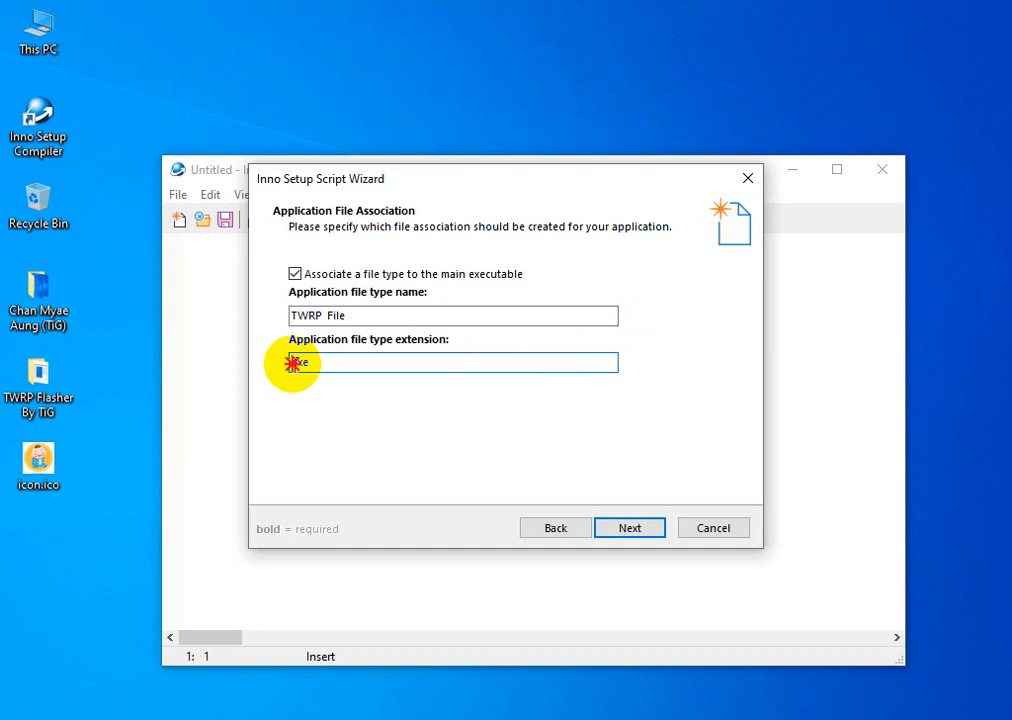
pyautogui.click(637, 529)
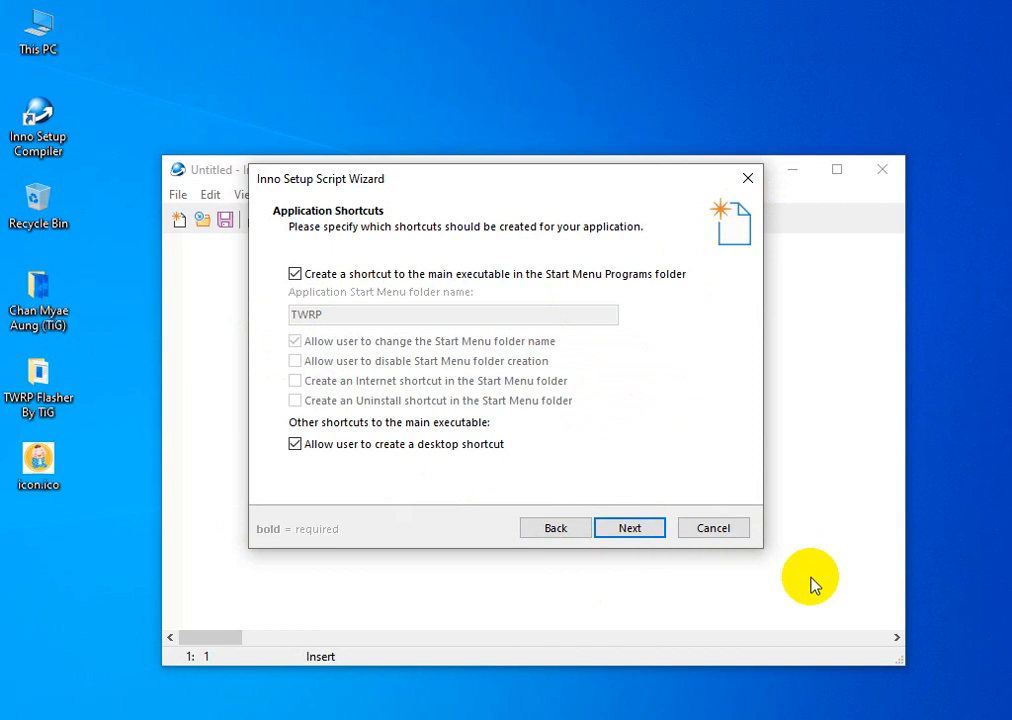
# - Keep the default application shortcuts and leave all documentation files empty, continuing to the Setup Install Mode page
pyautogui.click(652, 533)
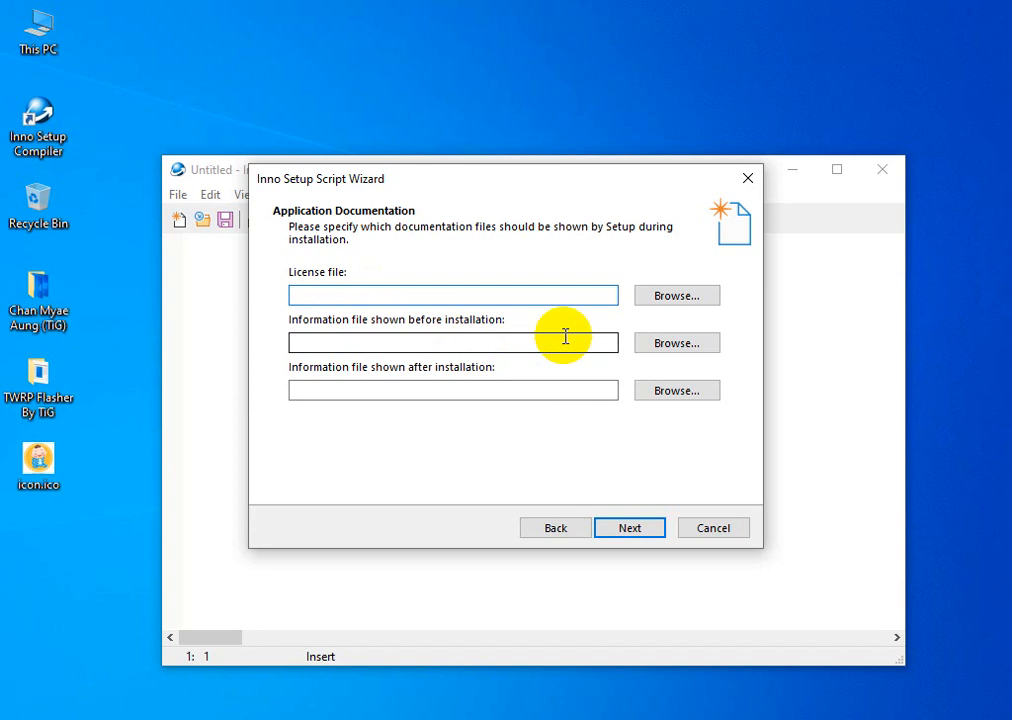
pyautogui.click(371, 343)
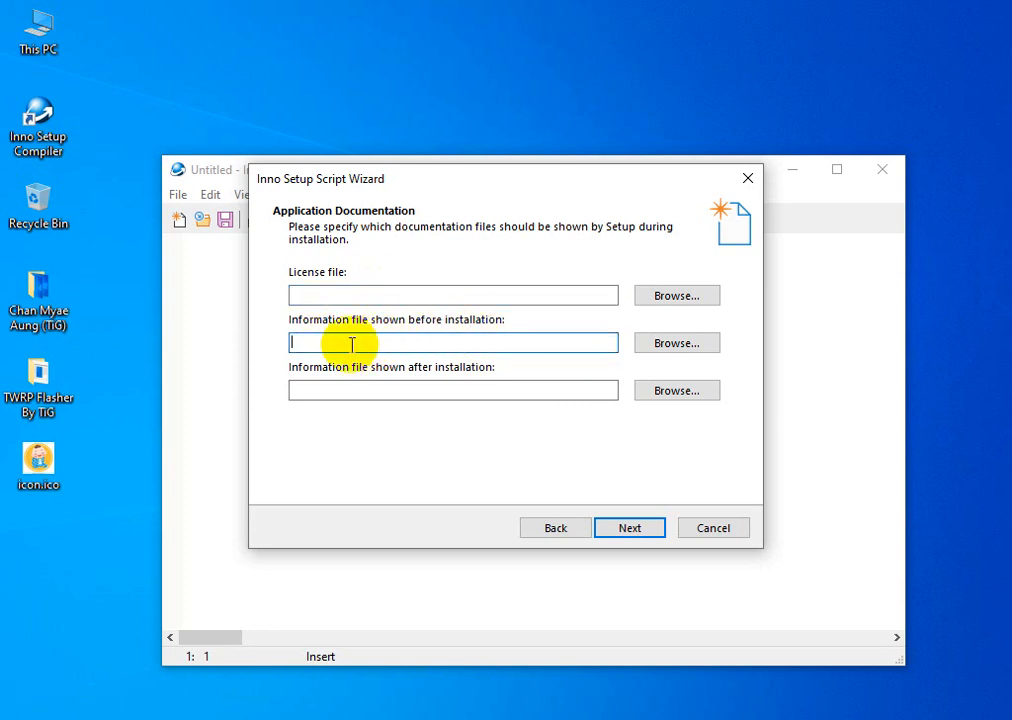
pyautogui.click(399, 391)
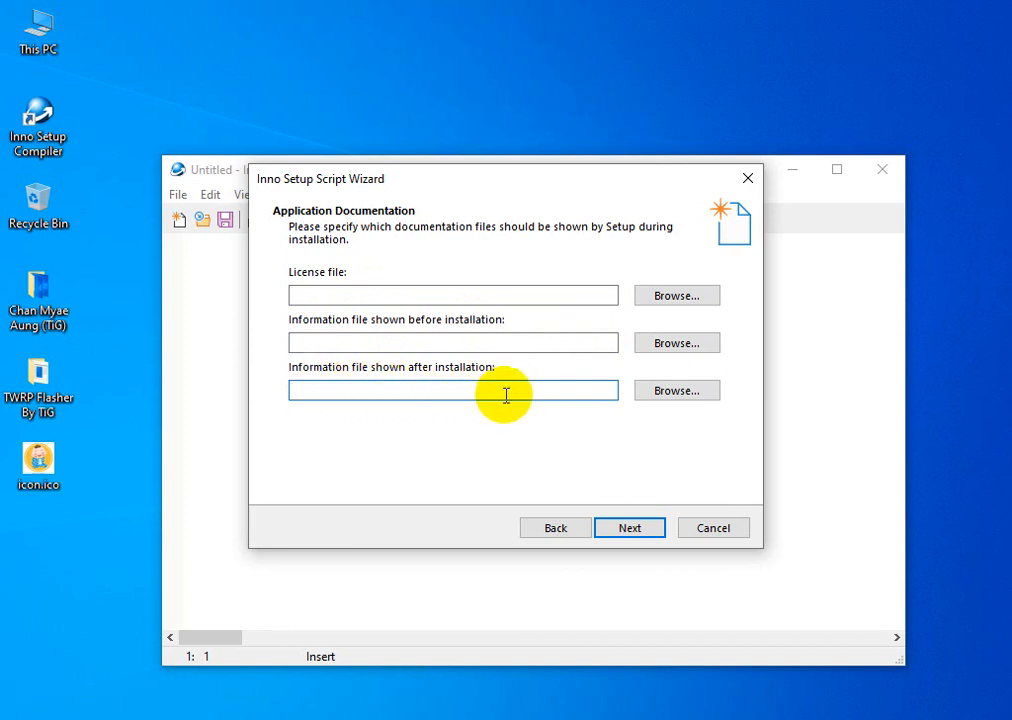
pyautogui.click(677, 391)
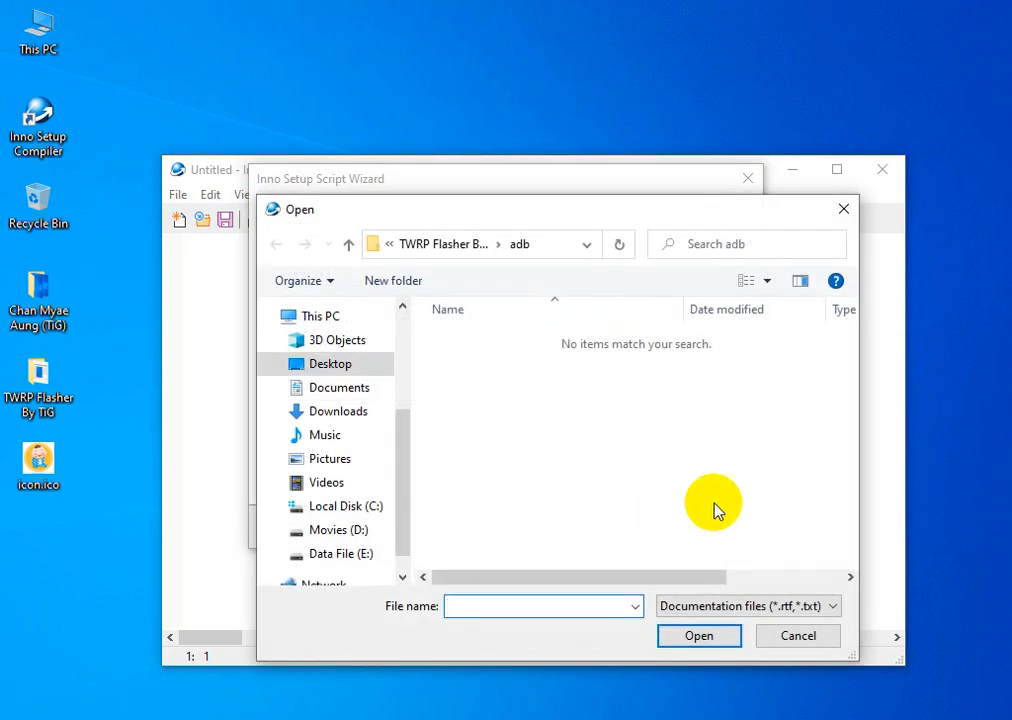
pyautogui.click(843, 209)
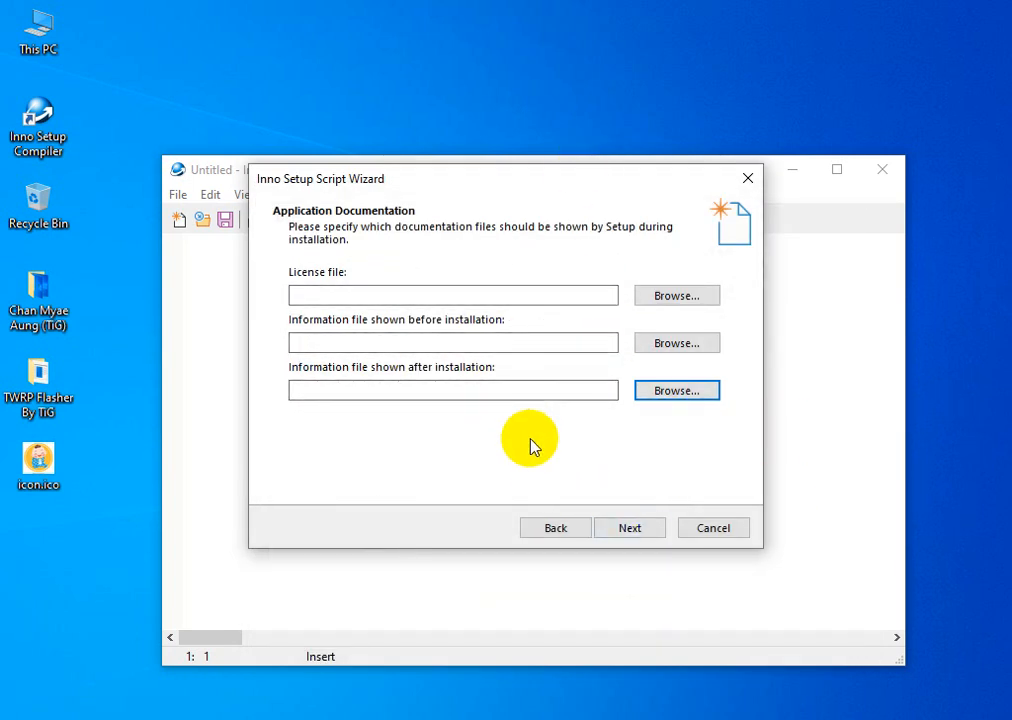
pyautogui.click(626, 540)
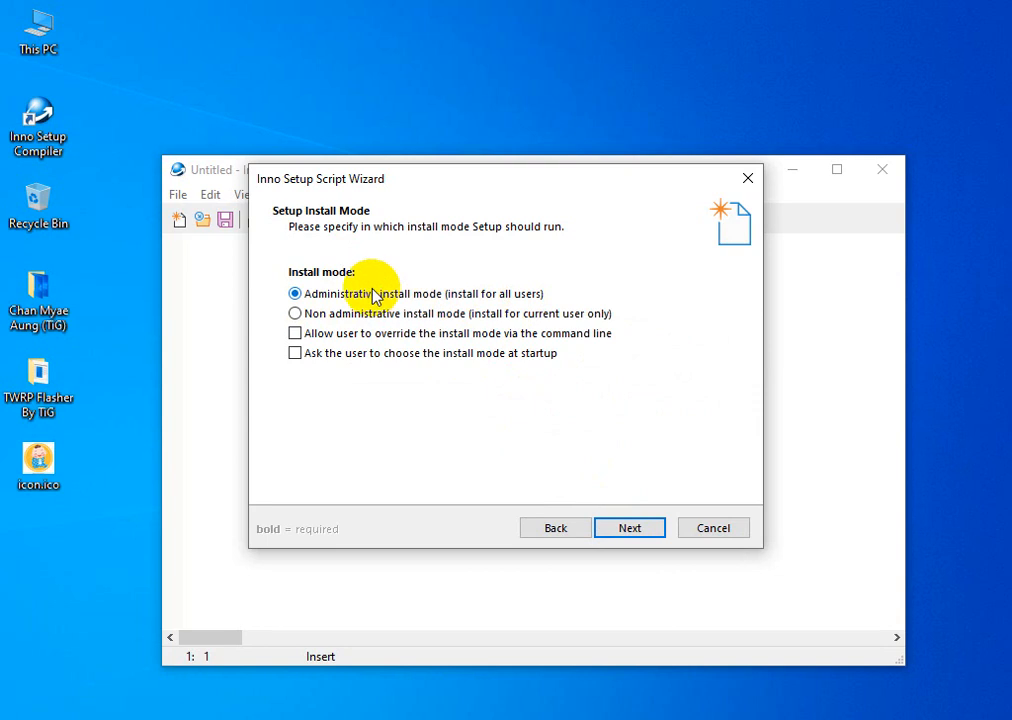
# - Choose non administrative install mode and keep English as the only Setup language, continuing to Compiler Settings
pyautogui.click(330, 314)
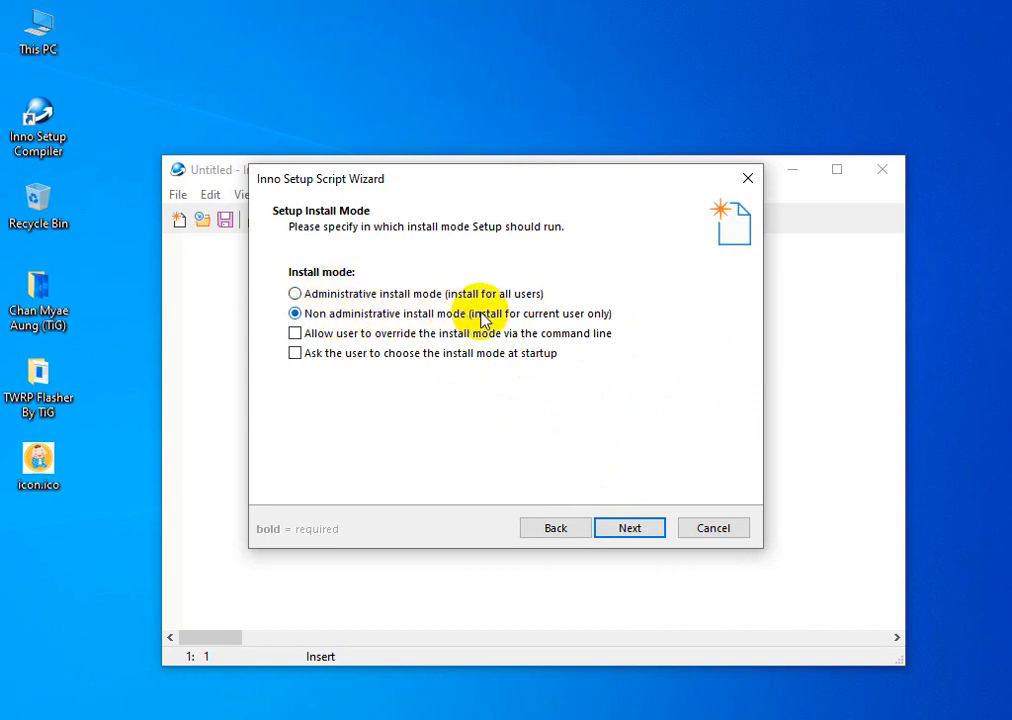
pyautogui.click(630, 536)
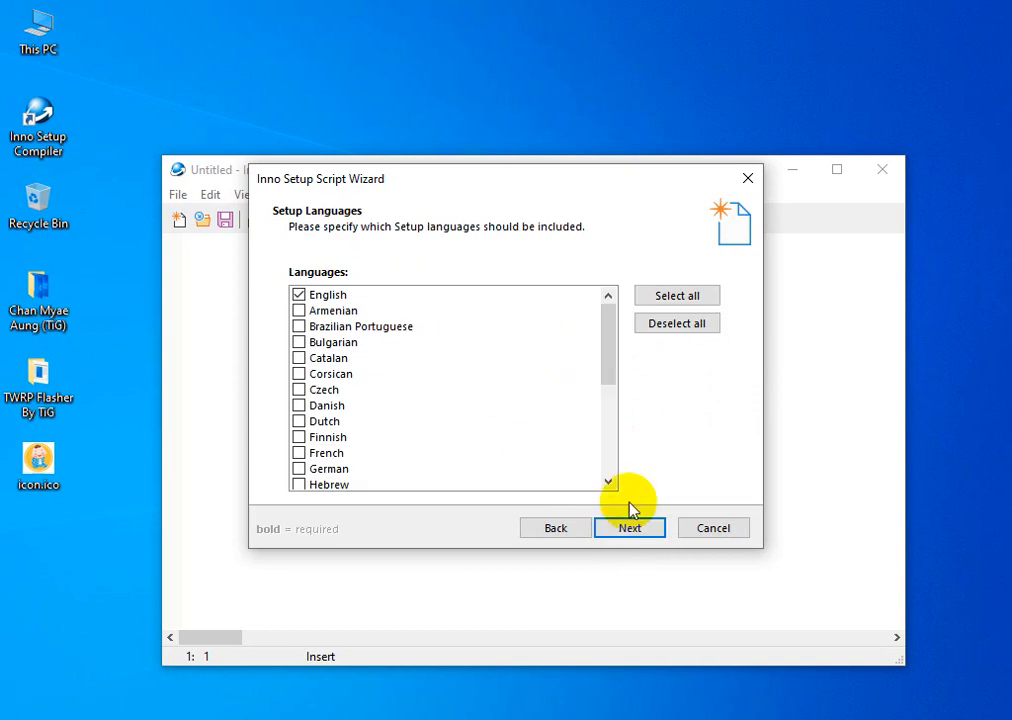
pyautogui.scroll(-2, 395, 429)
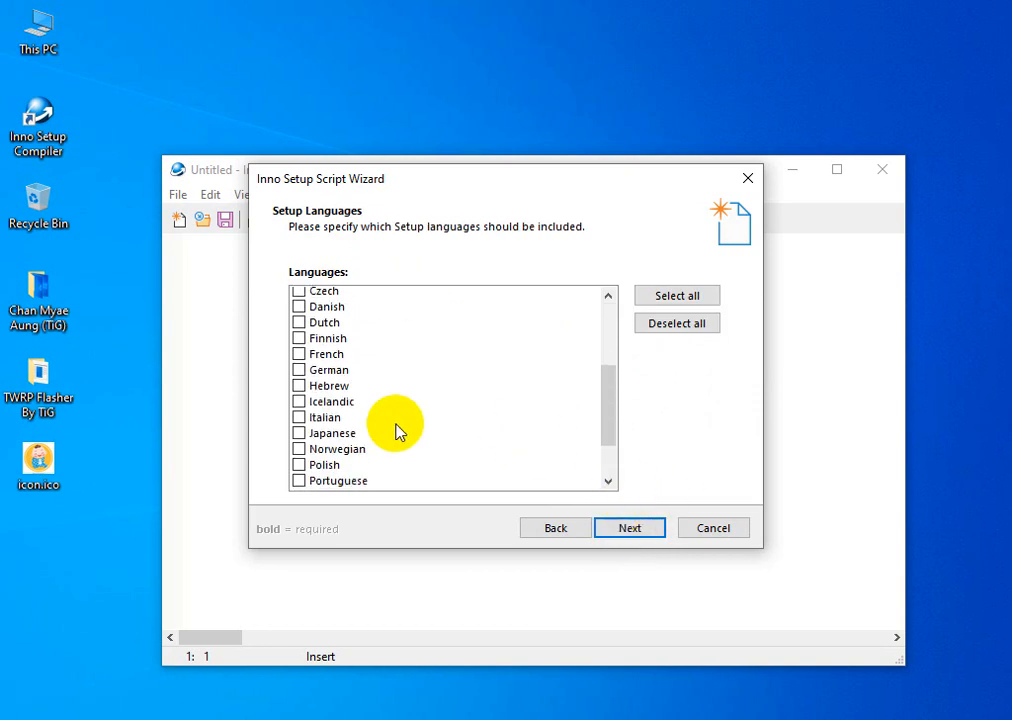
pyautogui.scroll(2, 395, 429)
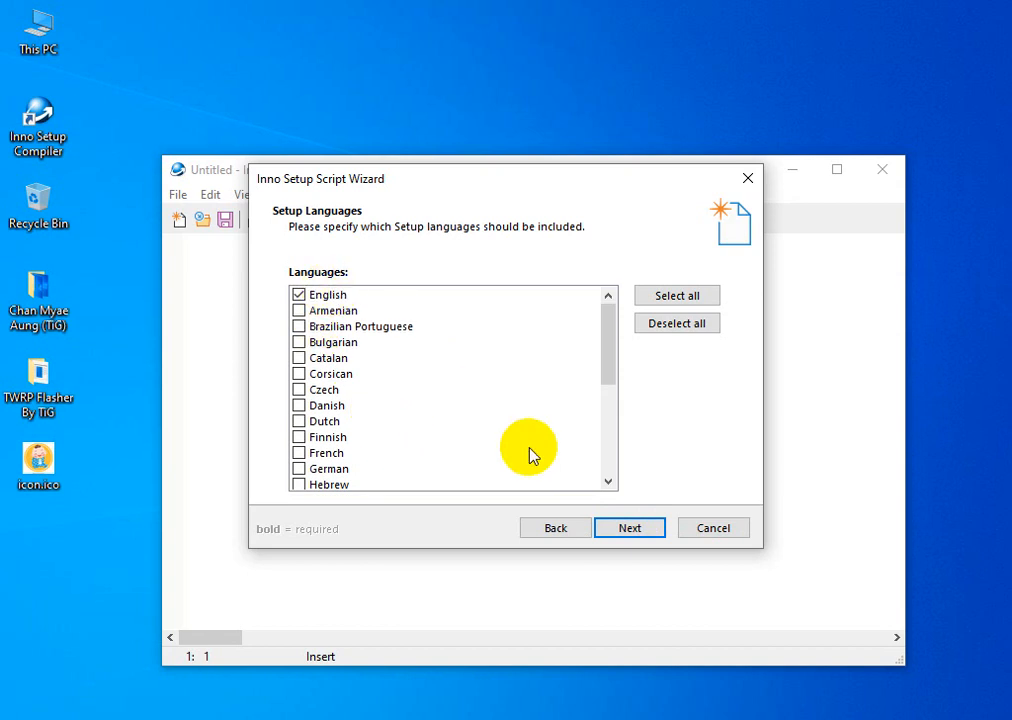
pyautogui.click(630, 530)
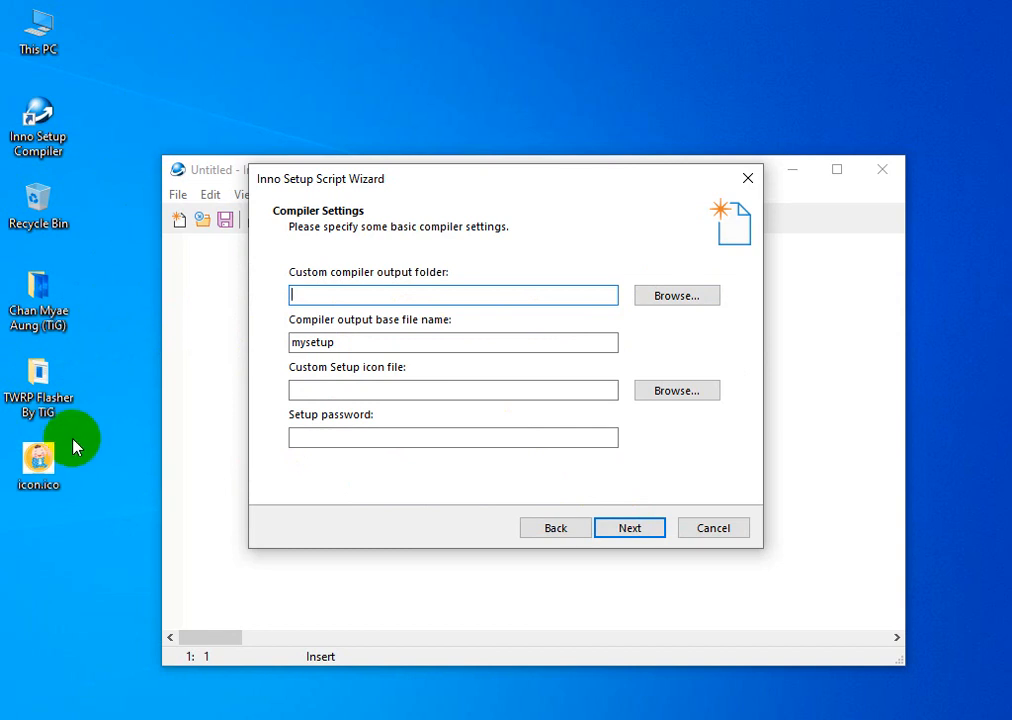
# - Set the custom compiler output folder to the Desktop and the compiler output base file name to TWRP
pyautogui.doubleClick(68, 405)
pyautogui.click(486, 336)
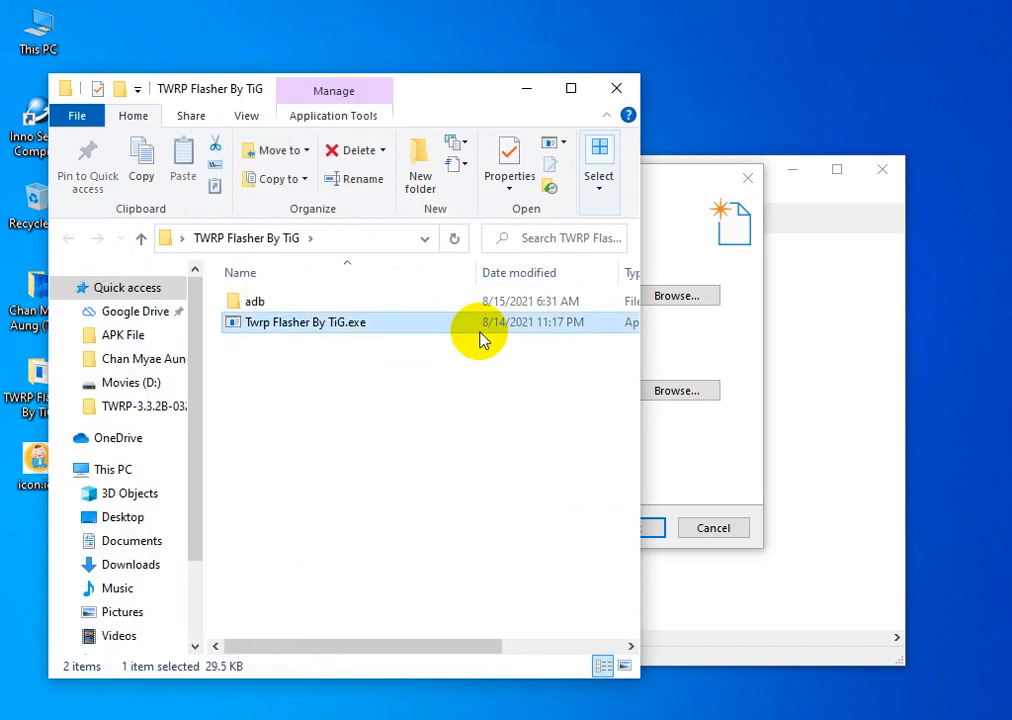
pyautogui.moveTo(420, 362); pyautogui.dragTo(458, 299)
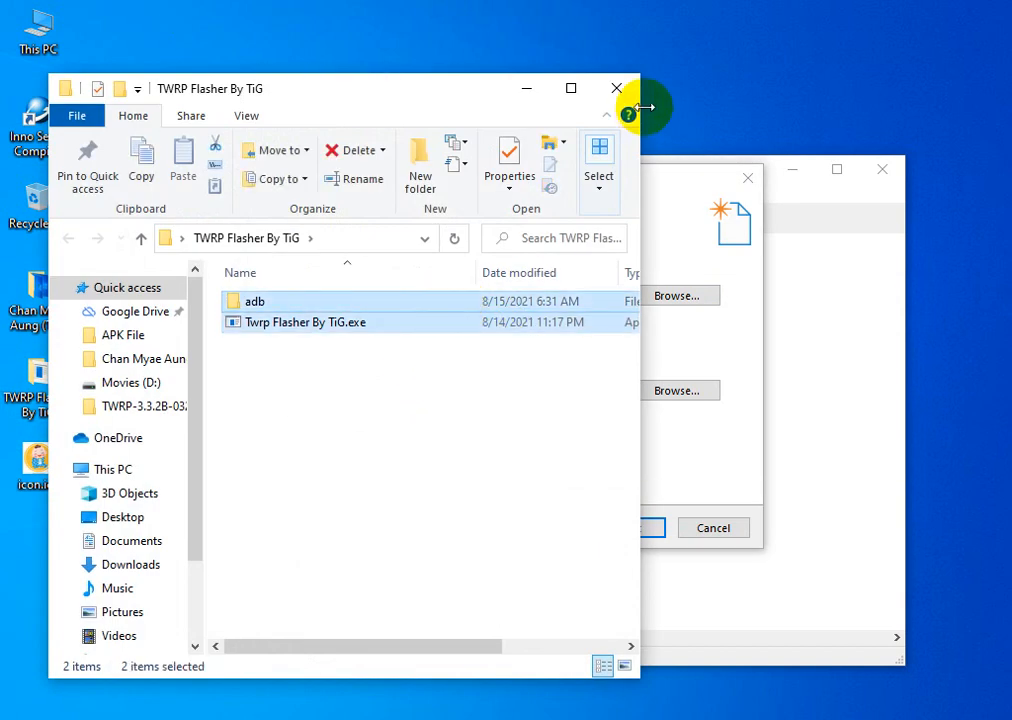
pyautogui.click(617, 89)
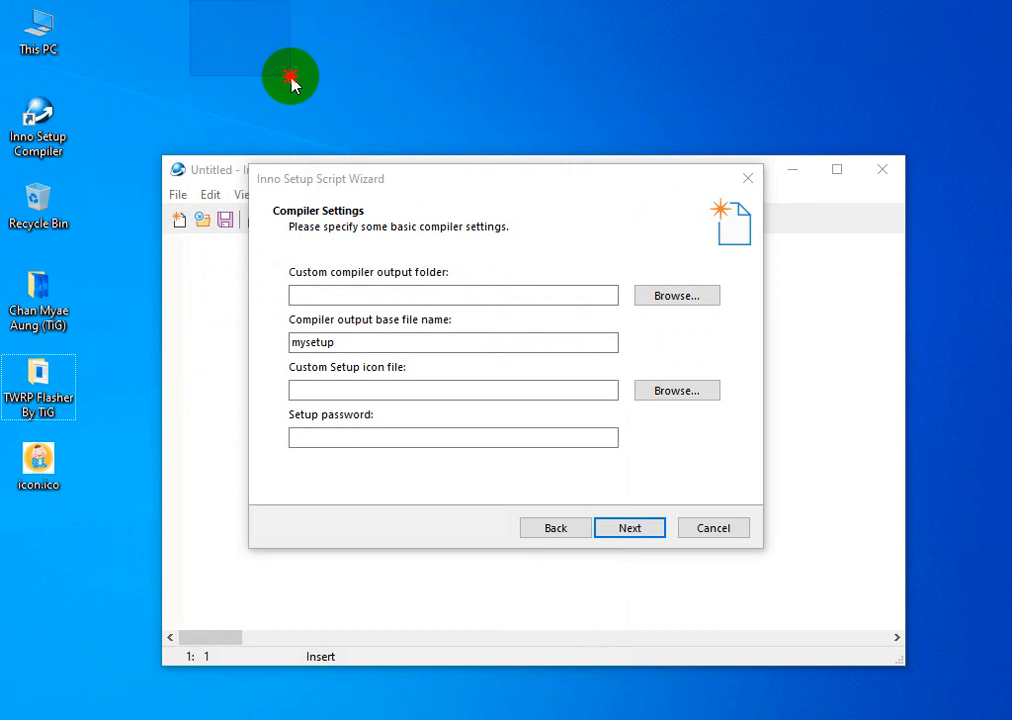
pyautogui.click(673, 300)
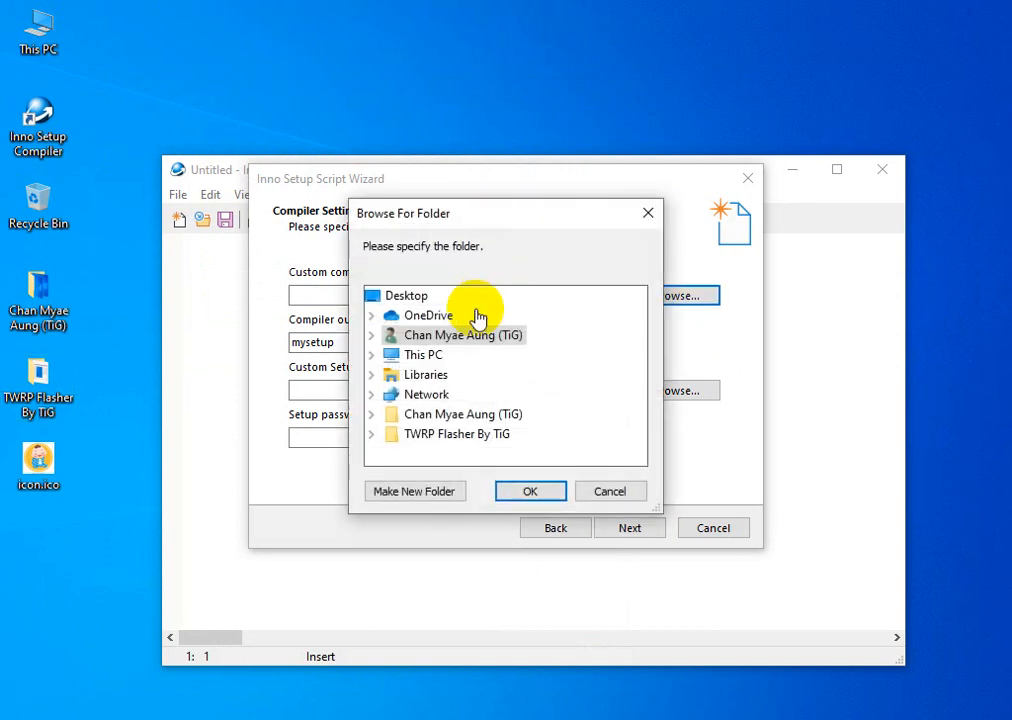
pyautogui.click(526, 510)
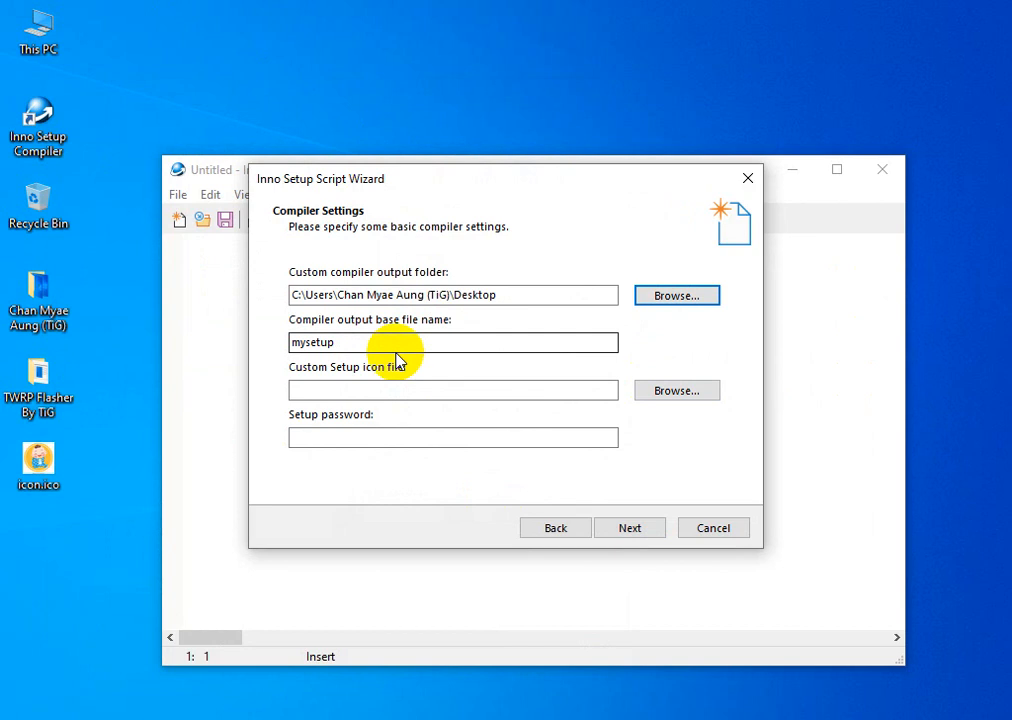
pyautogui.moveTo(384, 346); pyautogui.dragTo(293, 345)
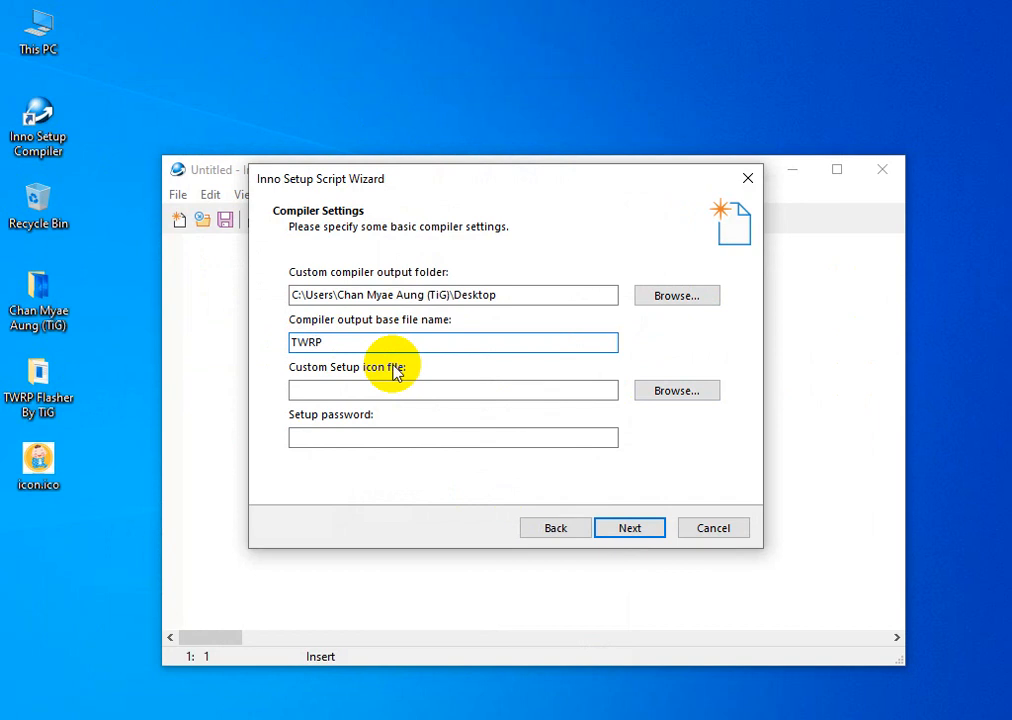
pyautogui.write('TWRP')
# - Use icon.ico from the Desktop as the custom Setup icon file
pyautogui.click(372, 388)
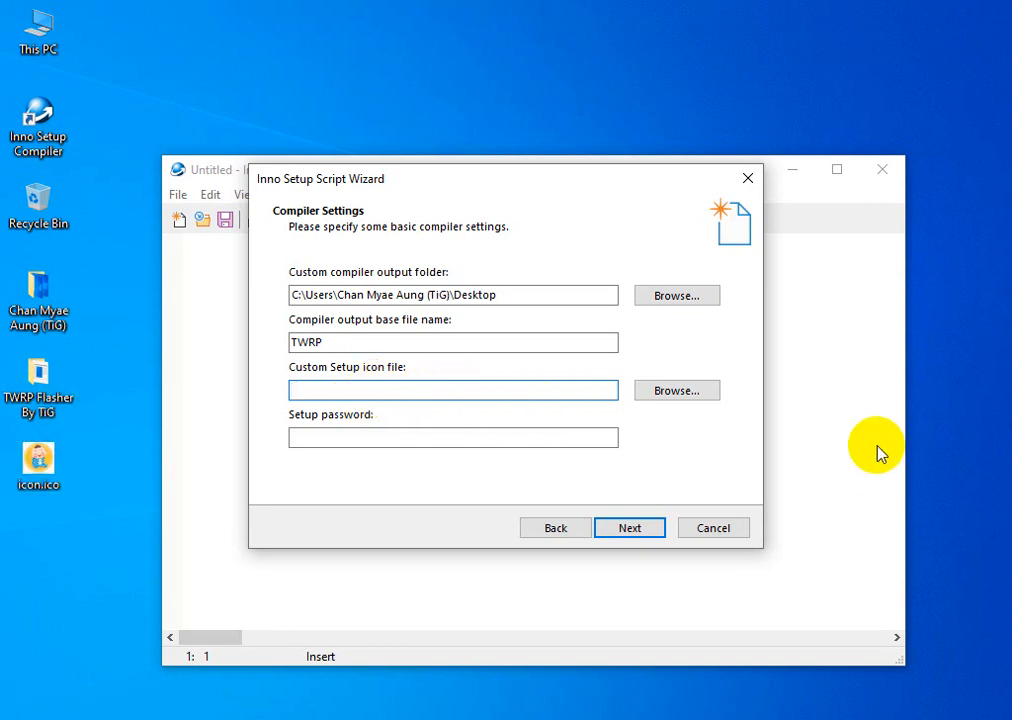
pyautogui.click(676, 391)
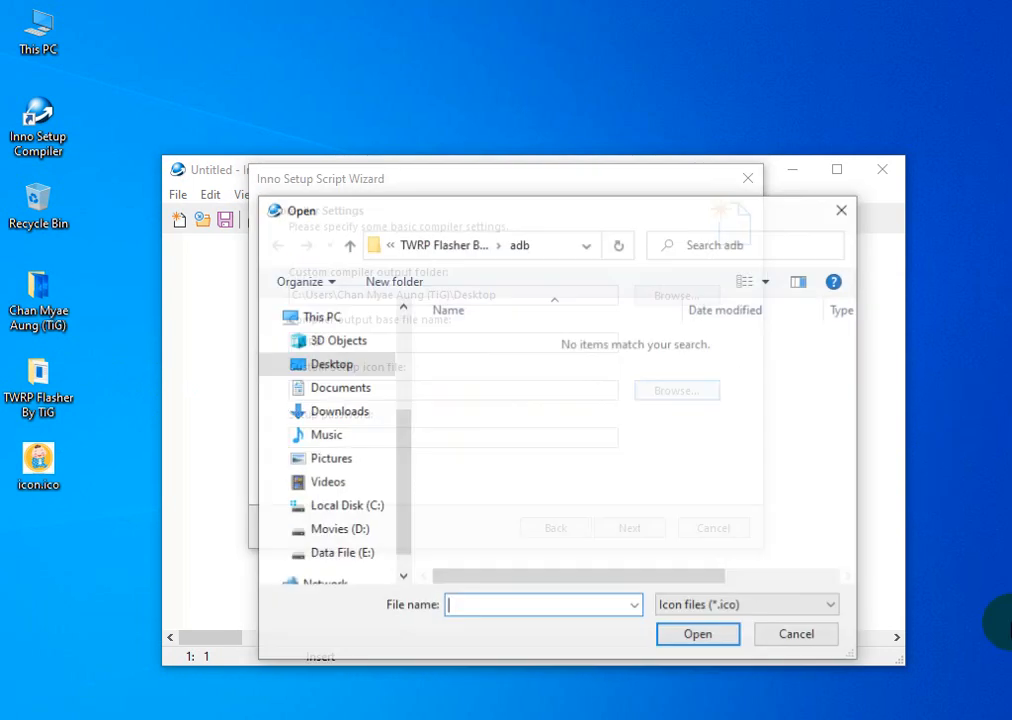
pyautogui.click(296, 366)
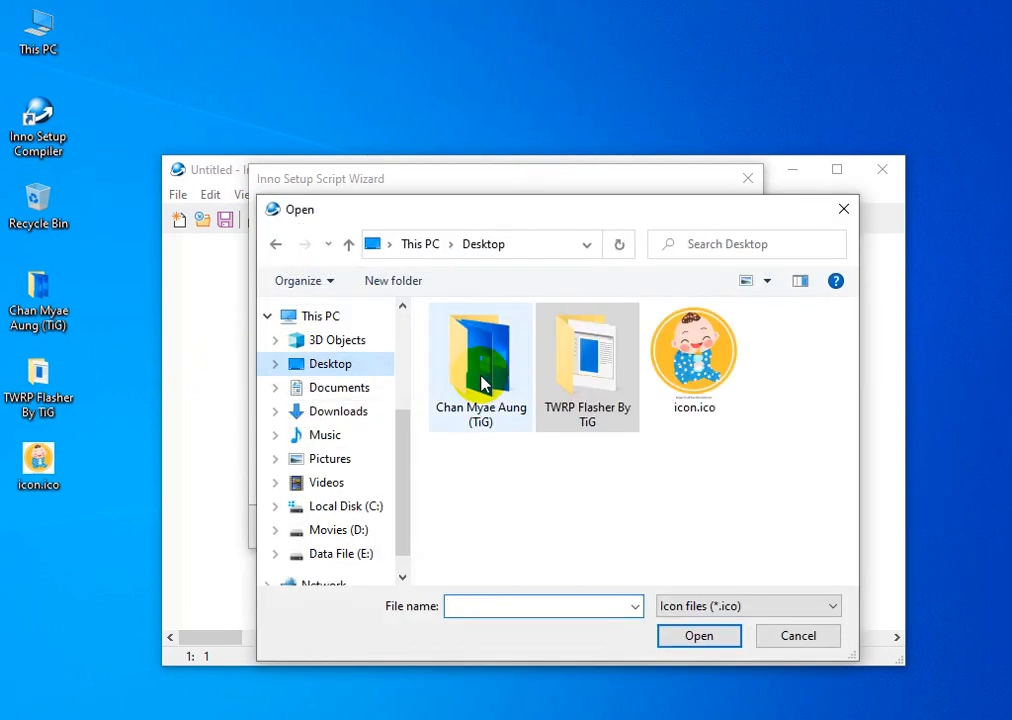
pyautogui.doubleClick(705, 358)
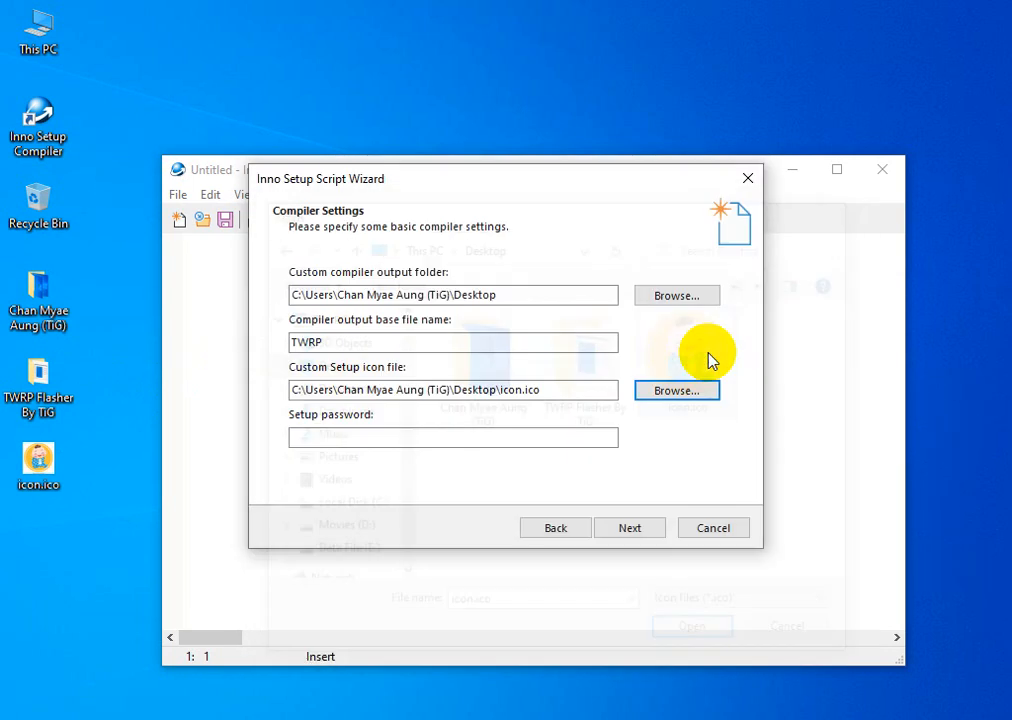
# - Enter the setup password for the installer in the compiler settings
pyautogui.click(355, 438)
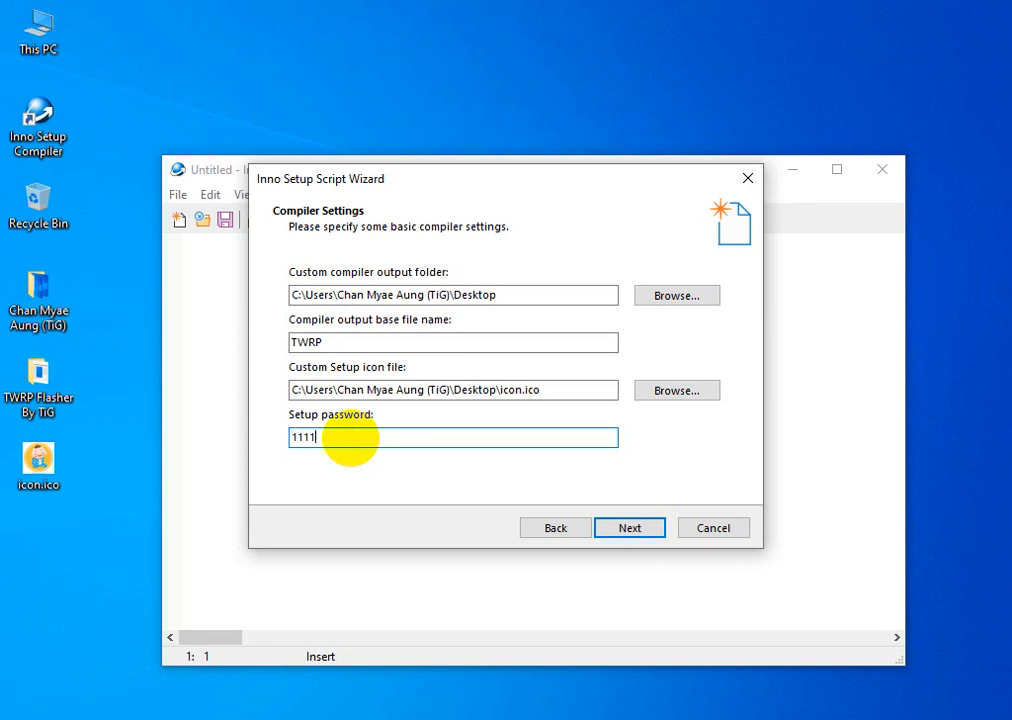
# - Finish the Script Wizard with #define compiler directives enabled and agree to compile the new script
pyautogui.click(642, 535)
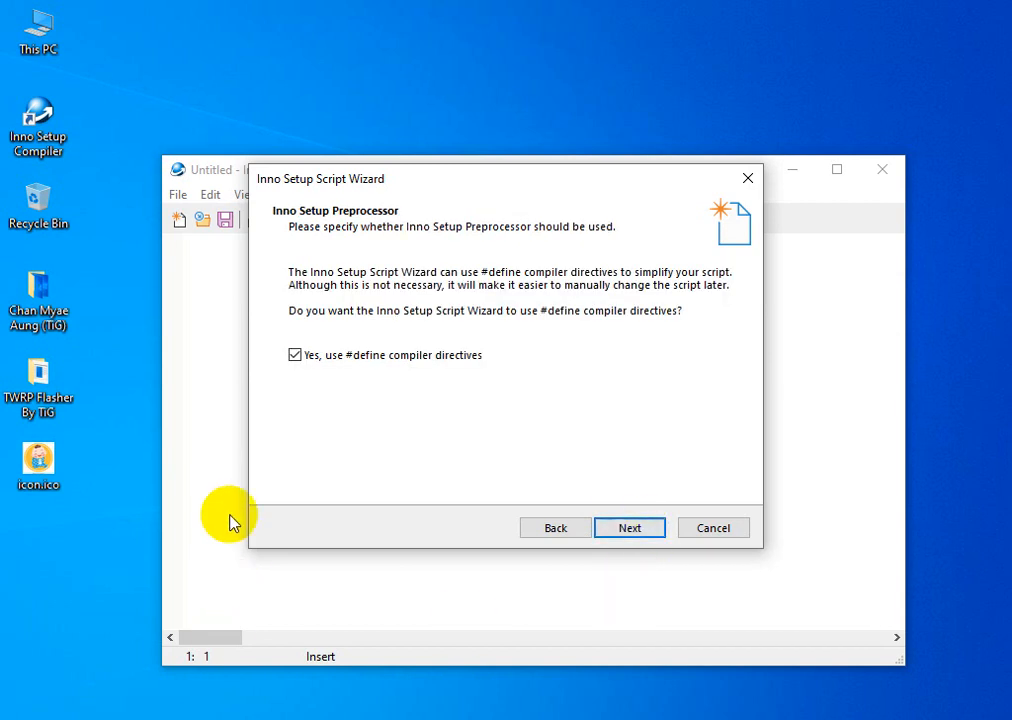
pyautogui.click(630, 530)
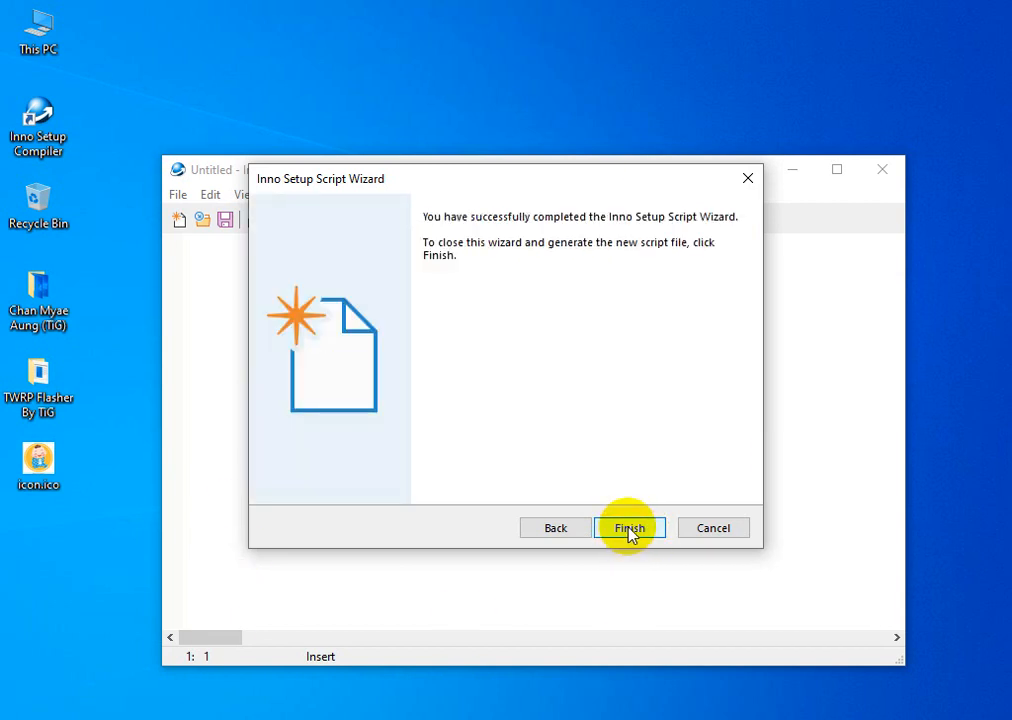
pyautogui.click(630, 530)
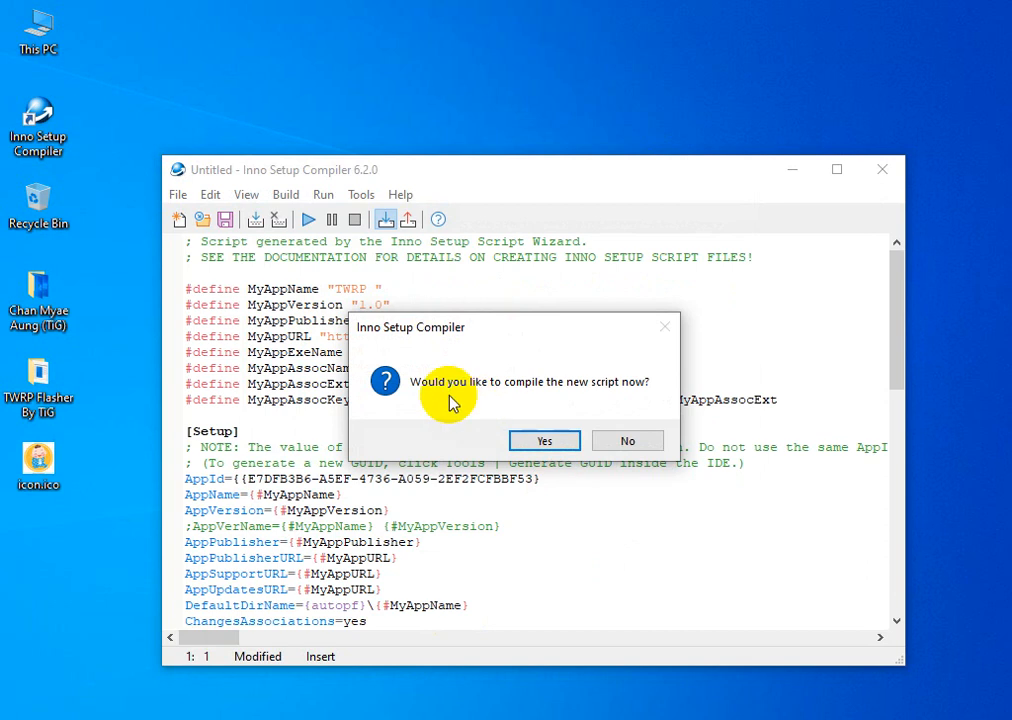
pyautogui.click(537, 448)
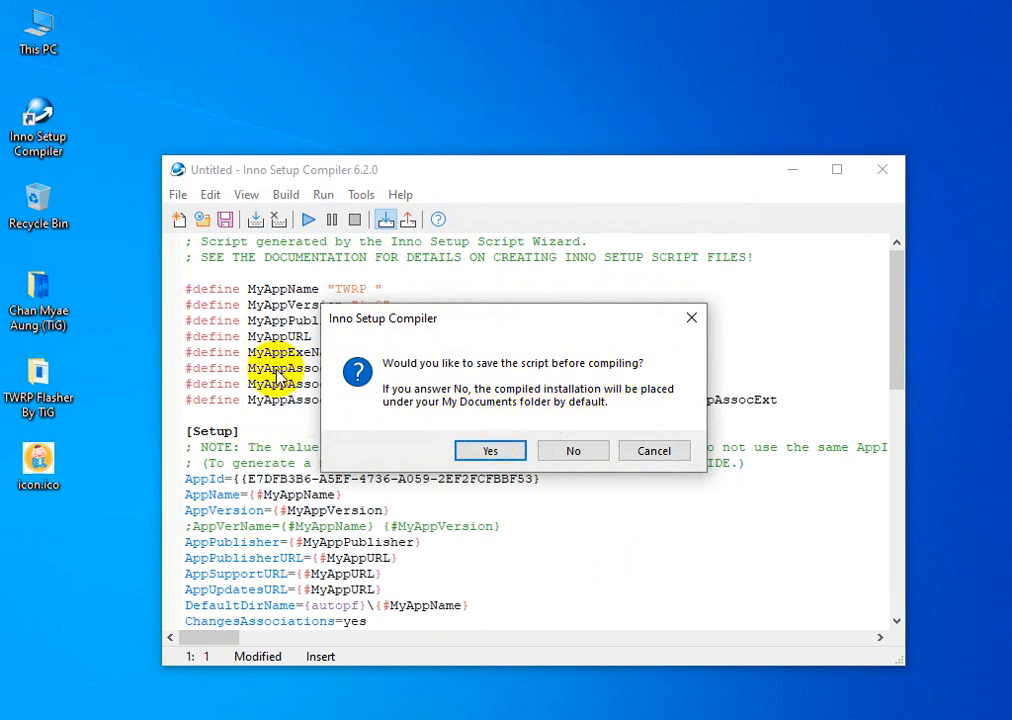
# - Save the script to the Desktop as twrp cma before compiling and let it compile
pyautogui.click(490, 451)
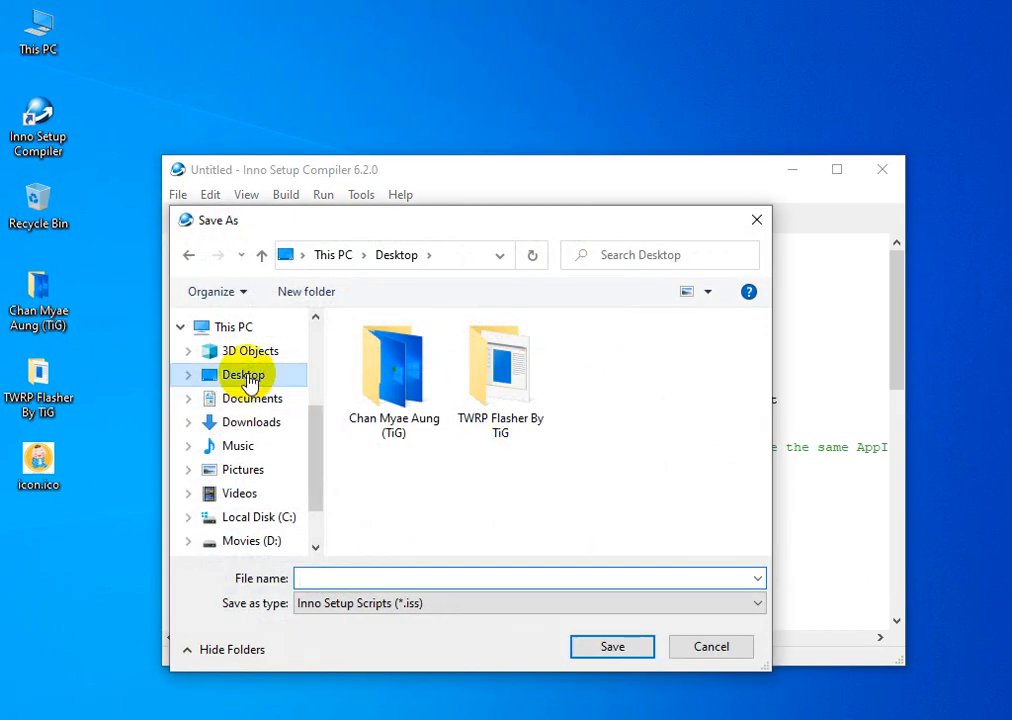
pyautogui.click(432, 573)
pyautogui.write('twr')
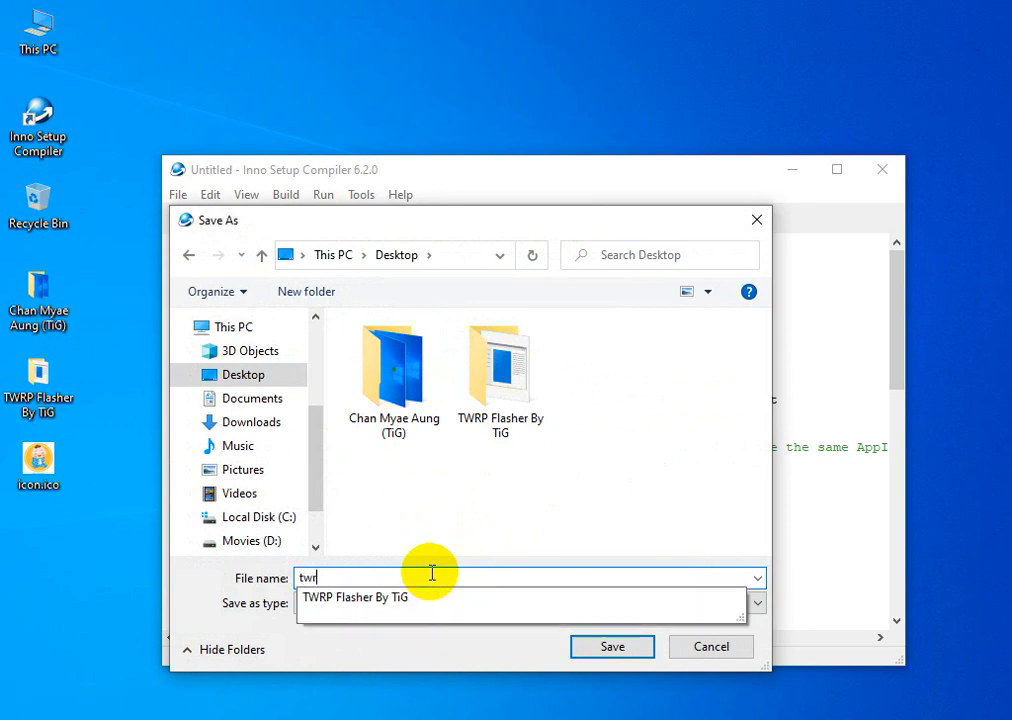
pyautogui.write('p cma')
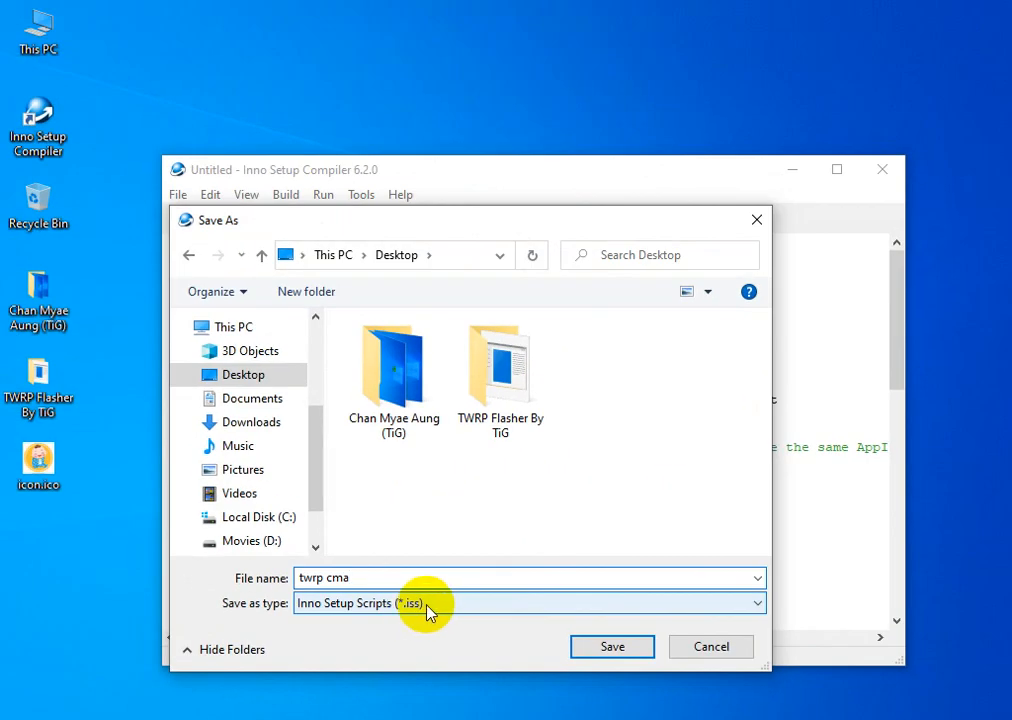
pyautogui.click(578, 650)
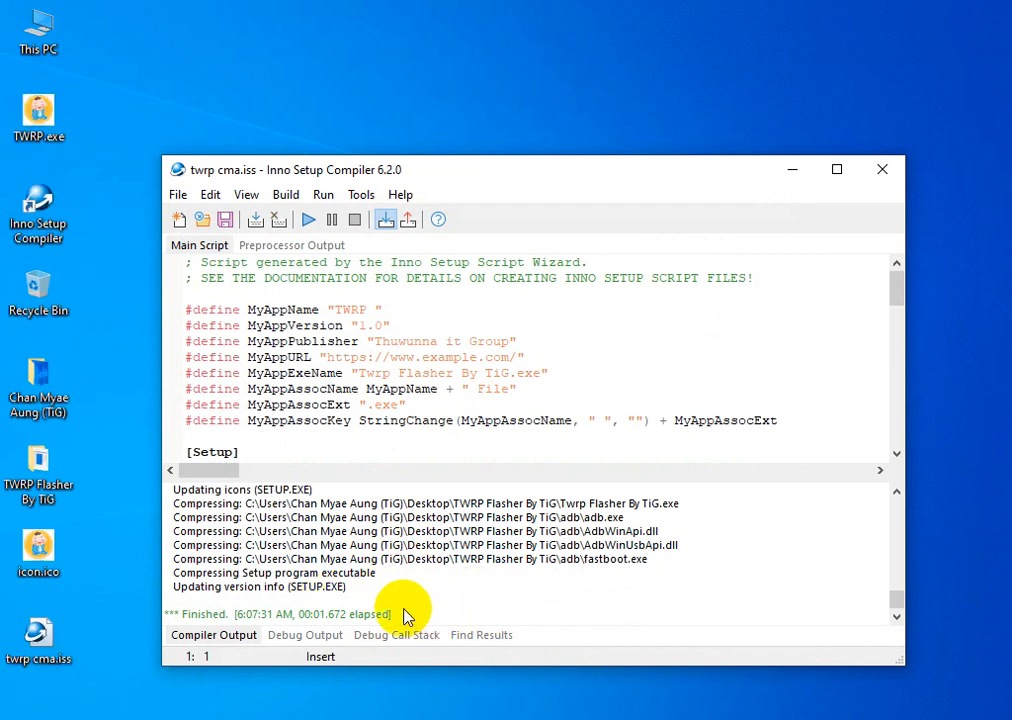
# - Check the last lines of the compiler output and close the Inno Setup Compiler
pyautogui.click(222, 586)
pyautogui.click(287, 574)
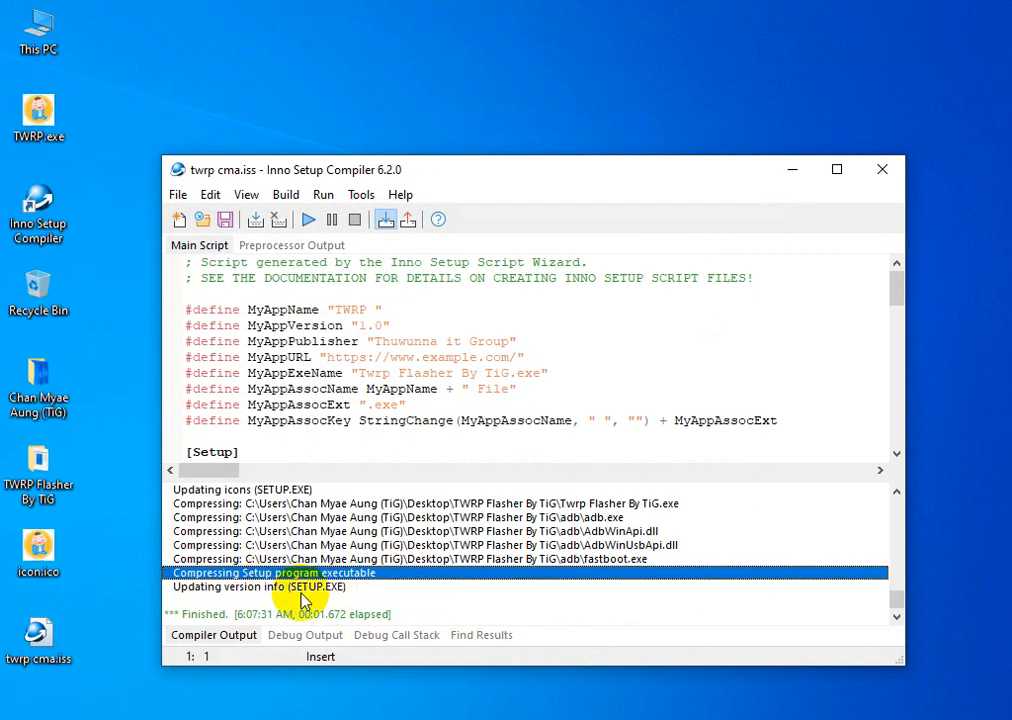
pyautogui.click(351, 616)
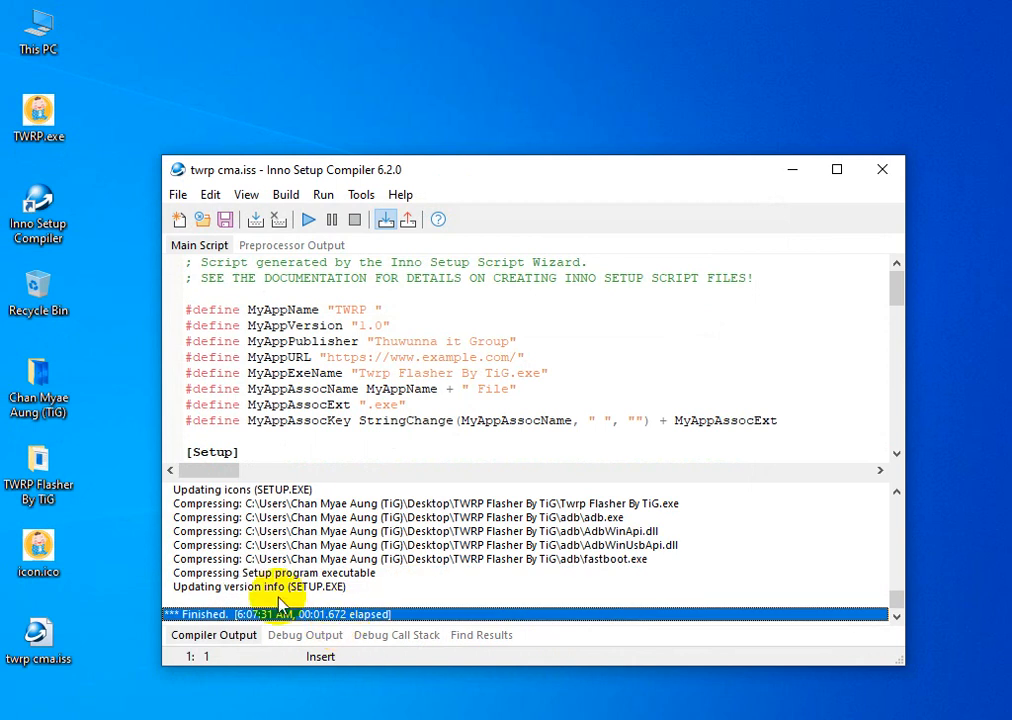
pyautogui.click(882, 169)
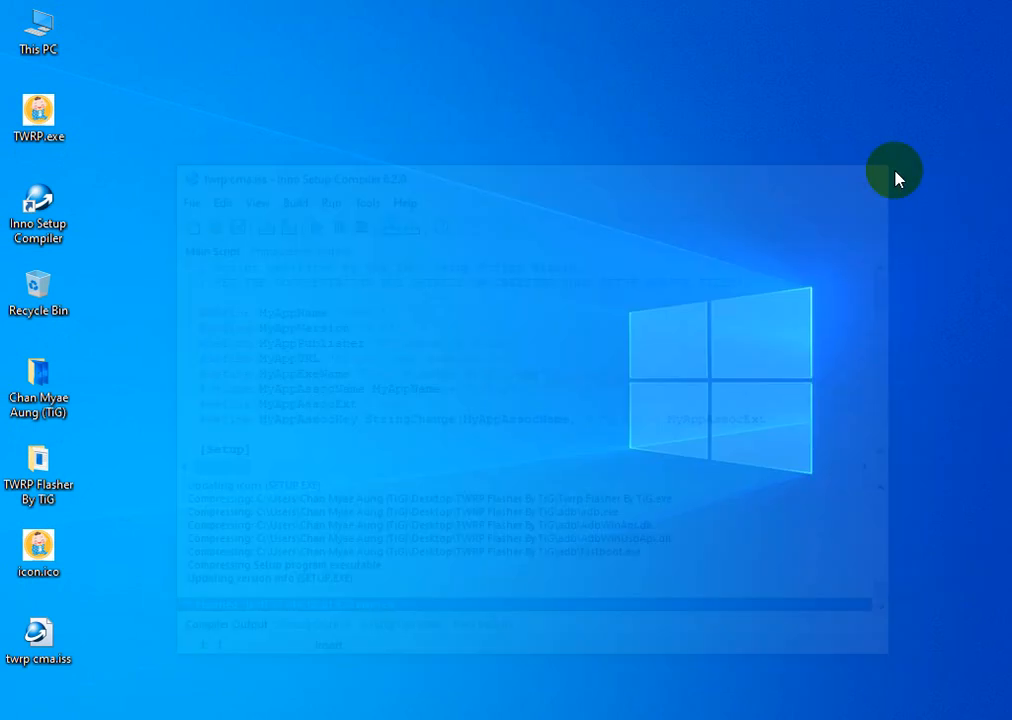
# - Turn off auto arranging of desktop icons and move TWRP.exe and twrp cma.iss to the middle of the desktop
pyautogui.rightClick(434, 219)
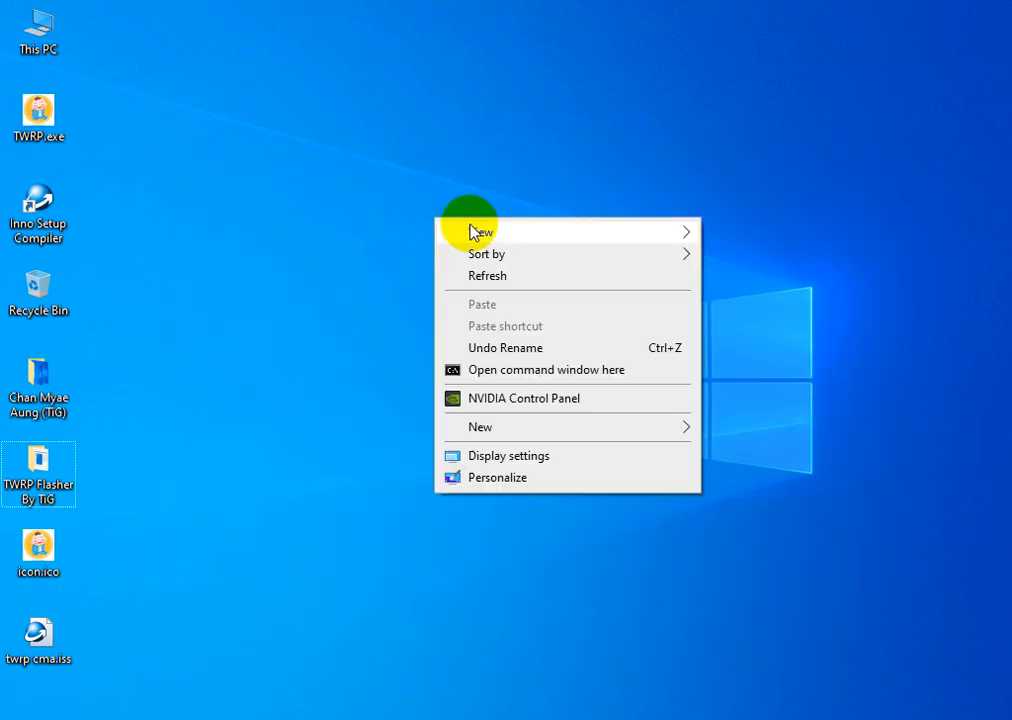
pyautogui.moveTo(640, 232)
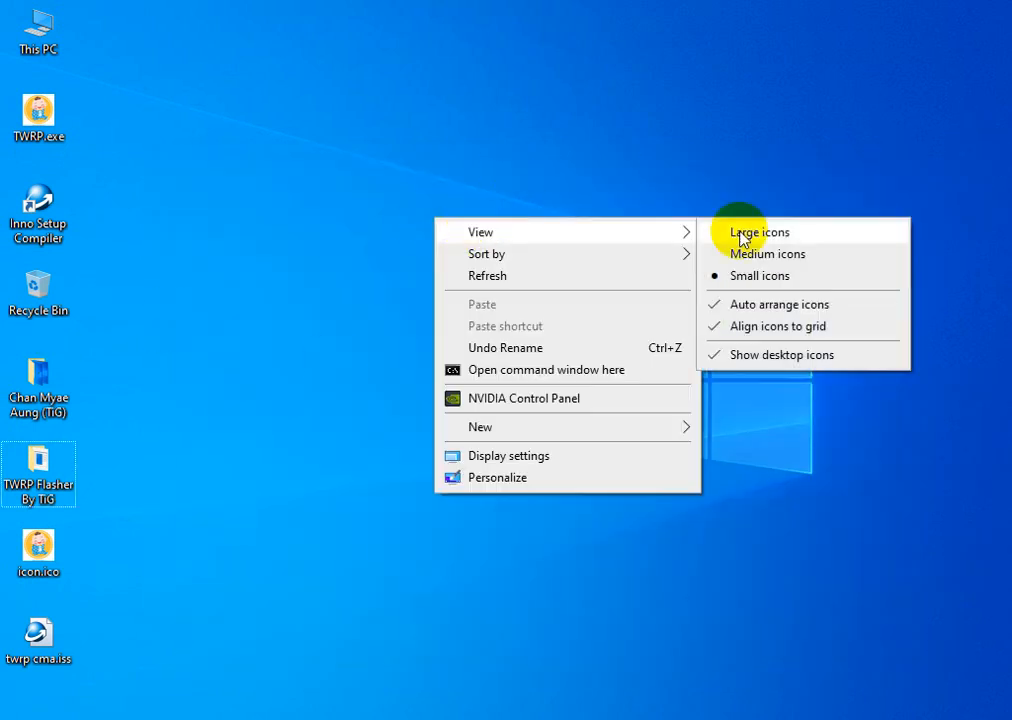
pyautogui.click(783, 313)
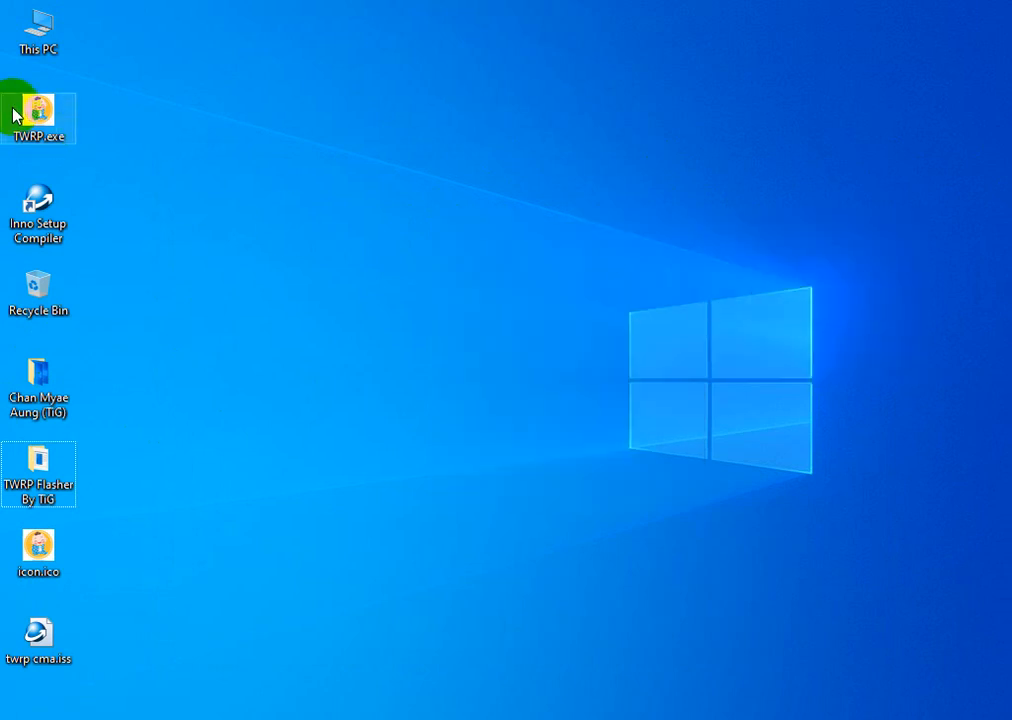
pyautogui.moveTo(18, 112); pyautogui.dragTo(521, 234)
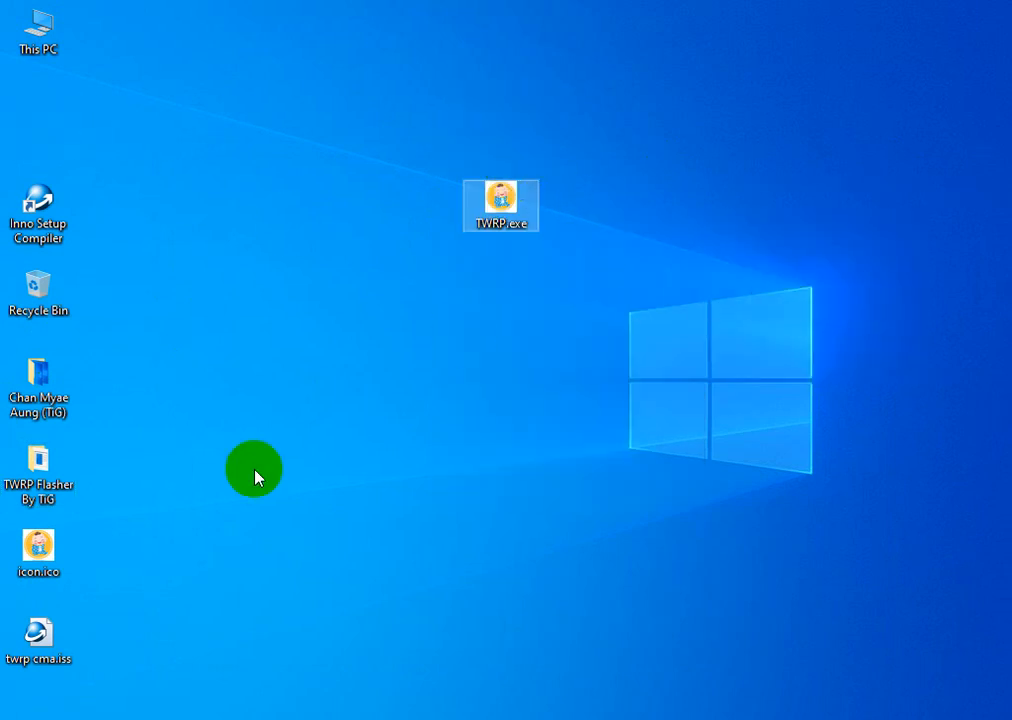
pyautogui.moveTo(50, 632); pyautogui.dragTo(508, 284)
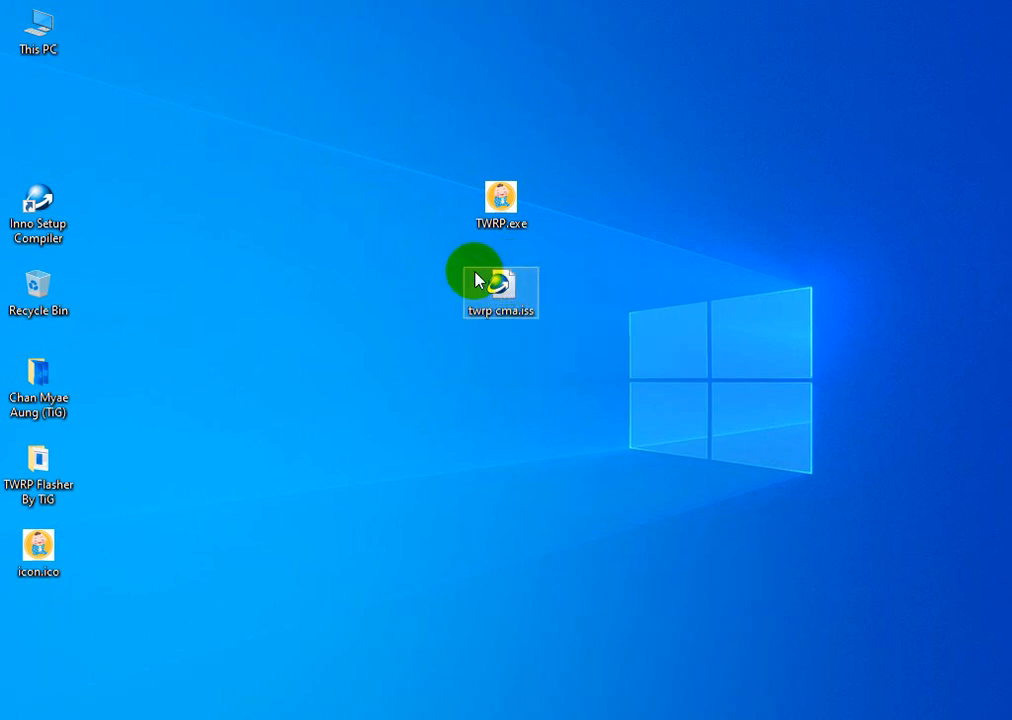
pyautogui.click(479, 224)
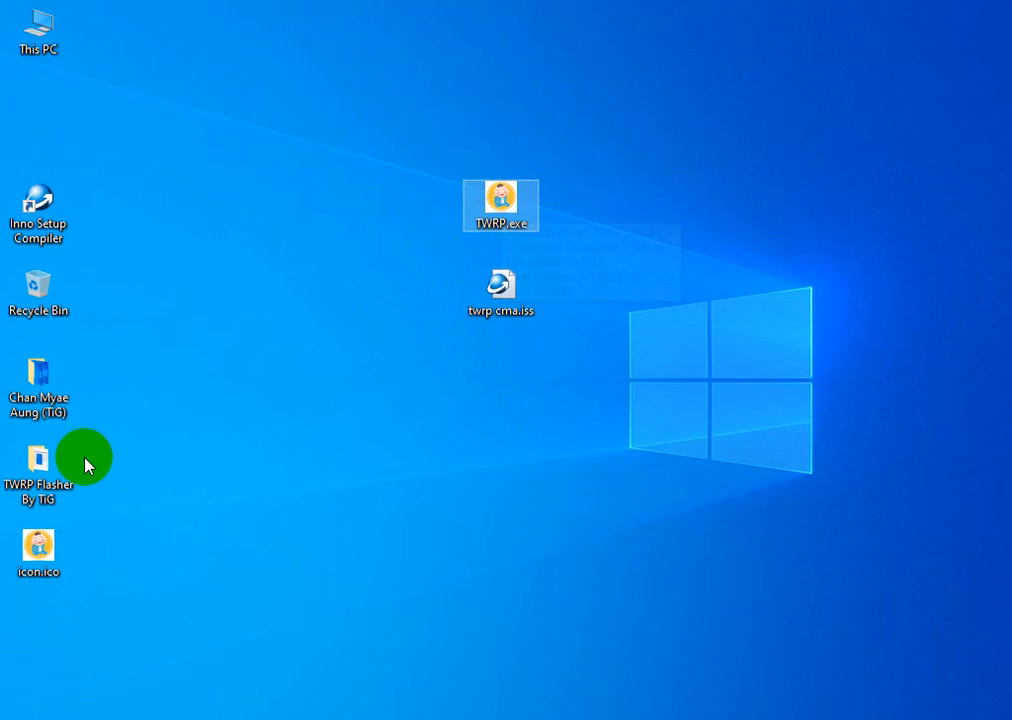
# - Test Twrp Flasher By TiG.exe from the TWRP Flasher By TiG folder, closing the program and the folder again
pyautogui.doubleClick(20, 484)
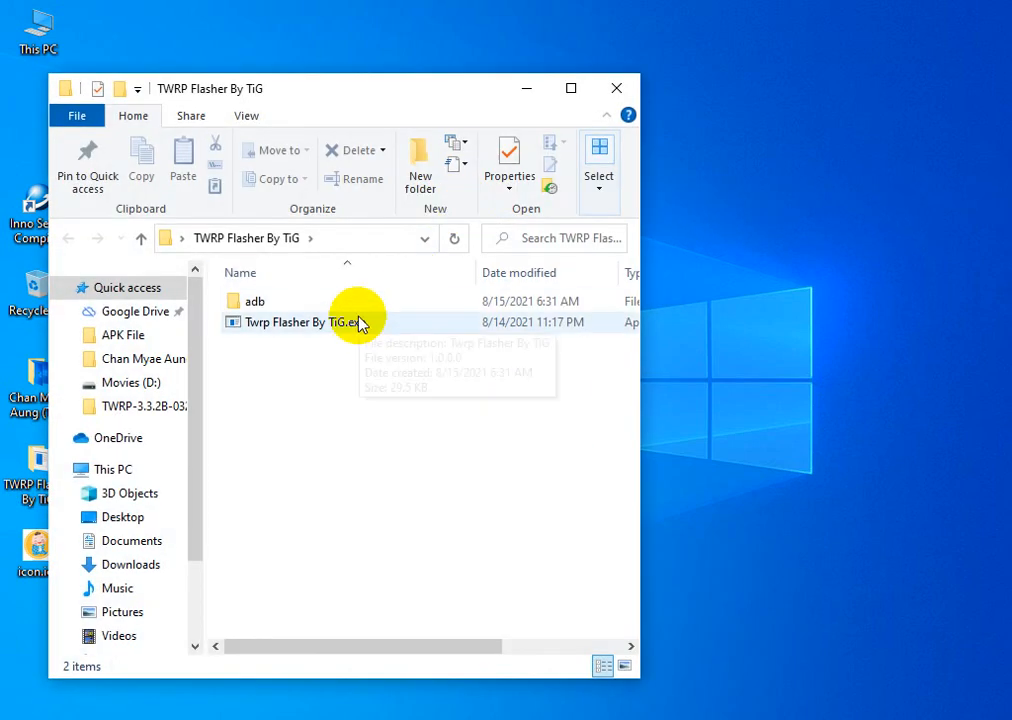
pyautogui.doubleClick(355, 322)
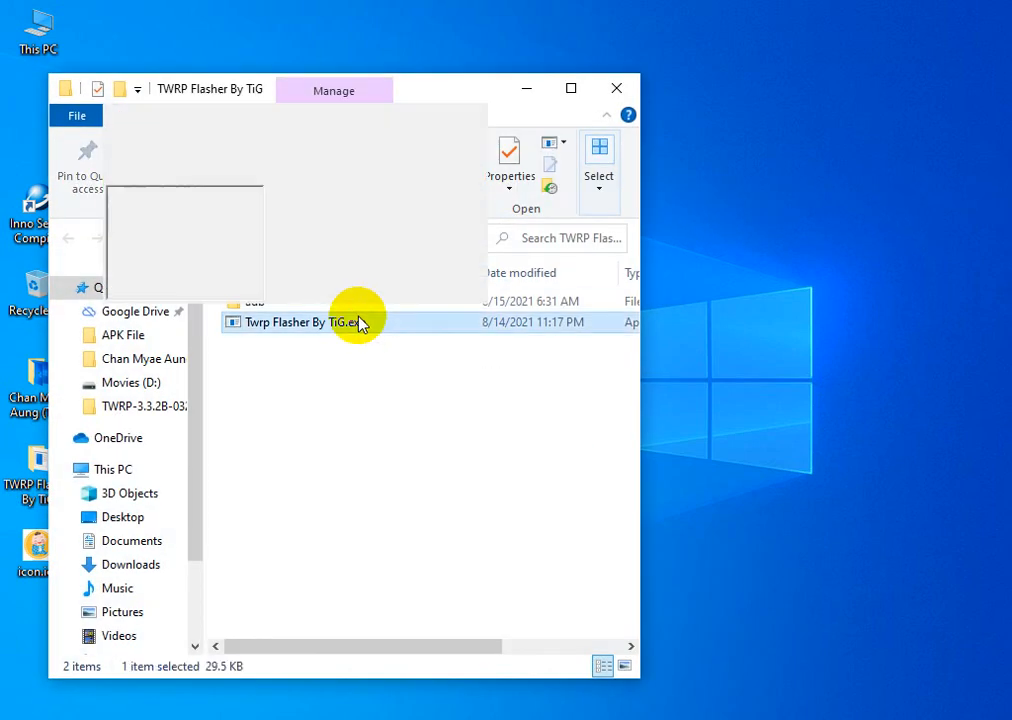
pyautogui.click(480, 116)
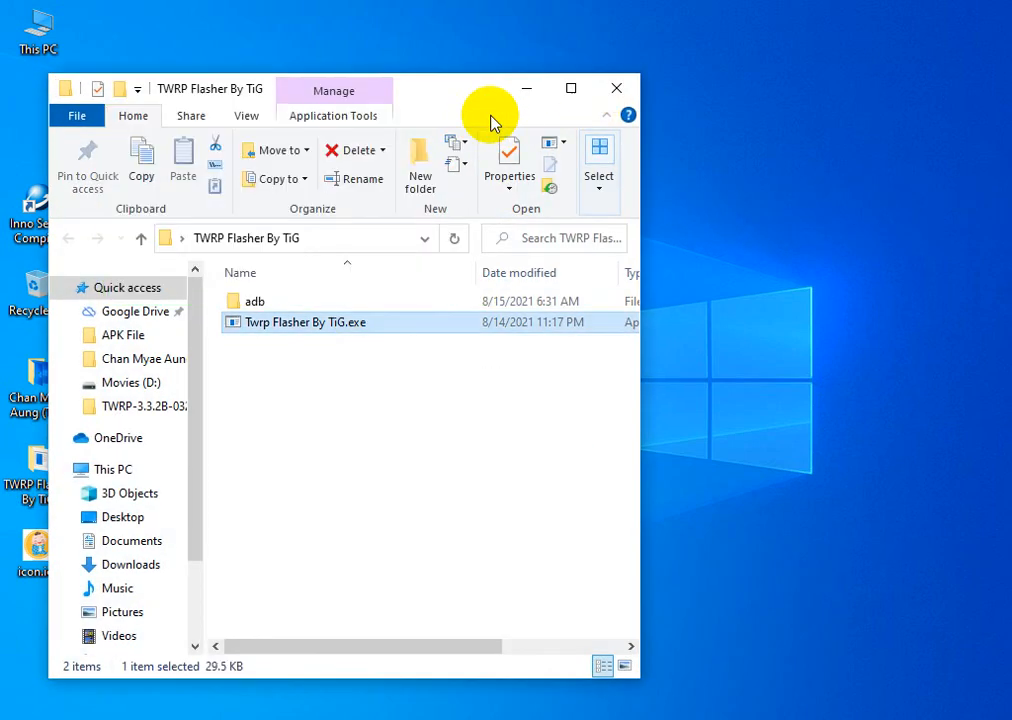
pyautogui.click(612, 90)
# - Move the TWRP Flasher By TiG folder into the folder above it and reposition icon.ico and TWRP.exe on the desktop
pyautogui.click(36, 478)
pyautogui.moveTo(36, 478); pyautogui.dragTo(37, 400)
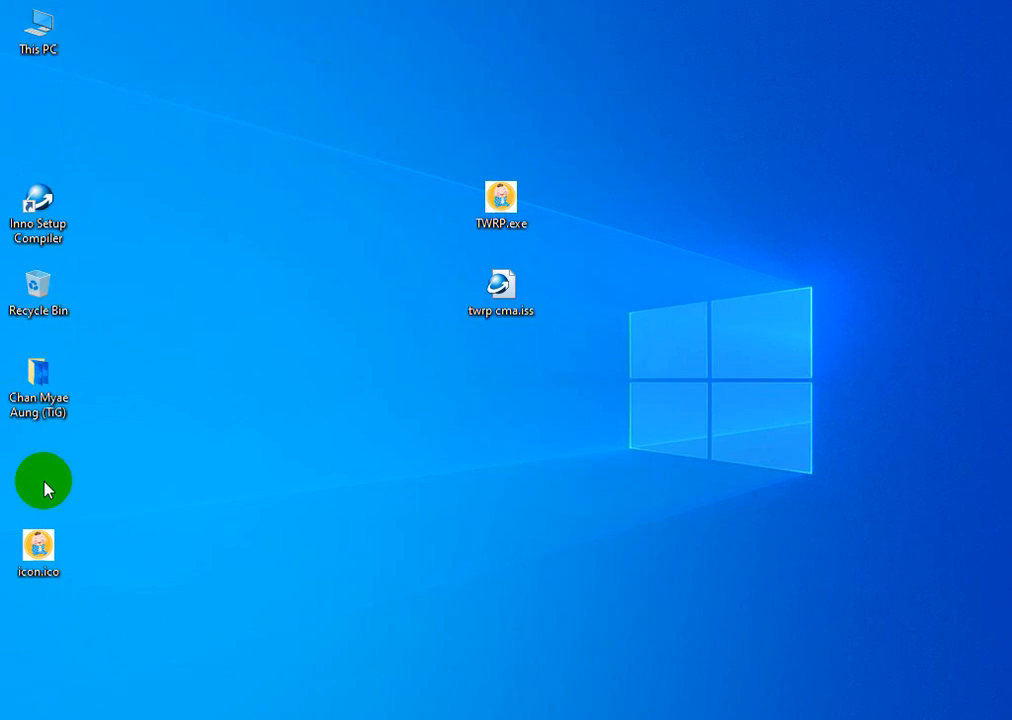
pyautogui.moveTo(42, 545); pyautogui.dragTo(50, 480)
pyautogui.moveTo(508, 206); pyautogui.dragTo(598, 220)
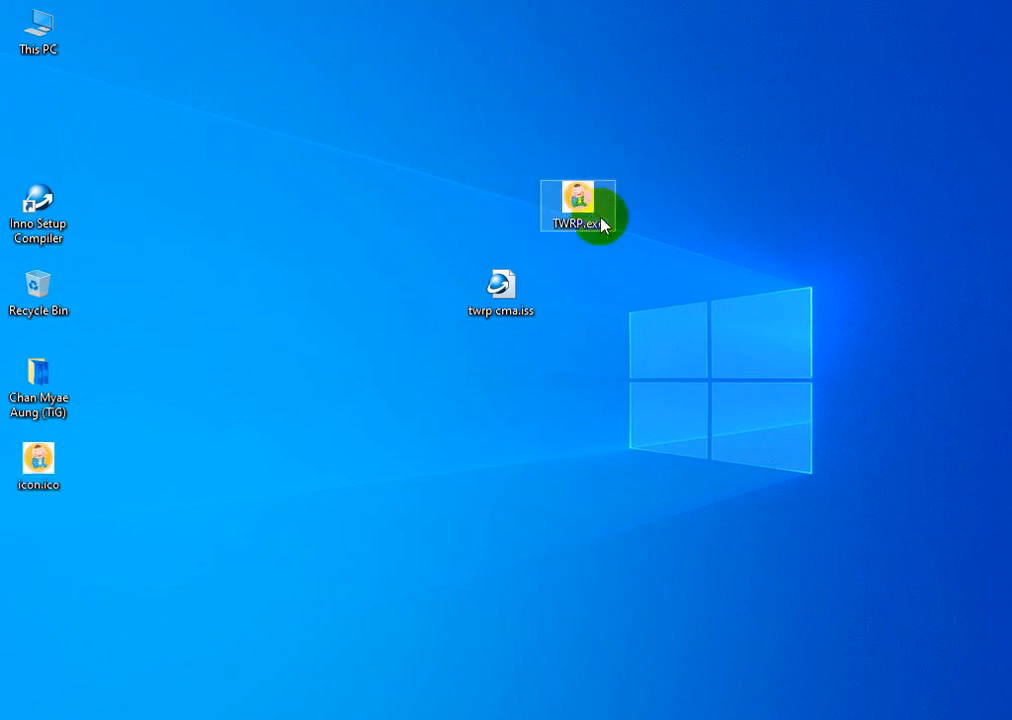
# - Run the TWRP.exe installer, enter the setup password and accept the default destination folder
pyautogui.doubleClick(587, 207)
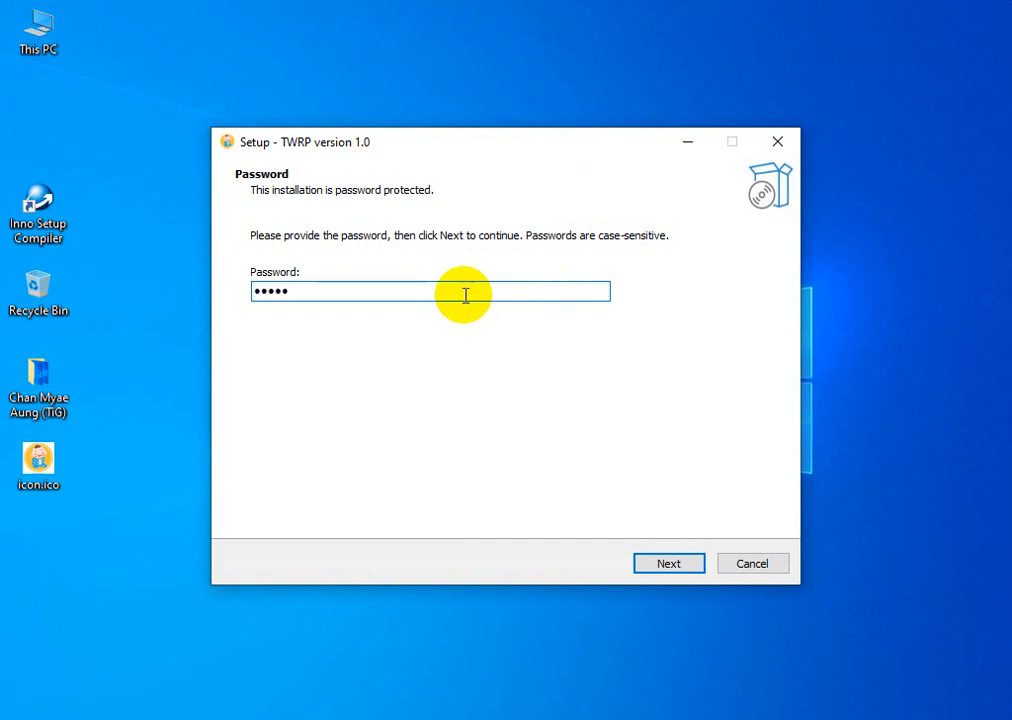
pyautogui.press('Return')
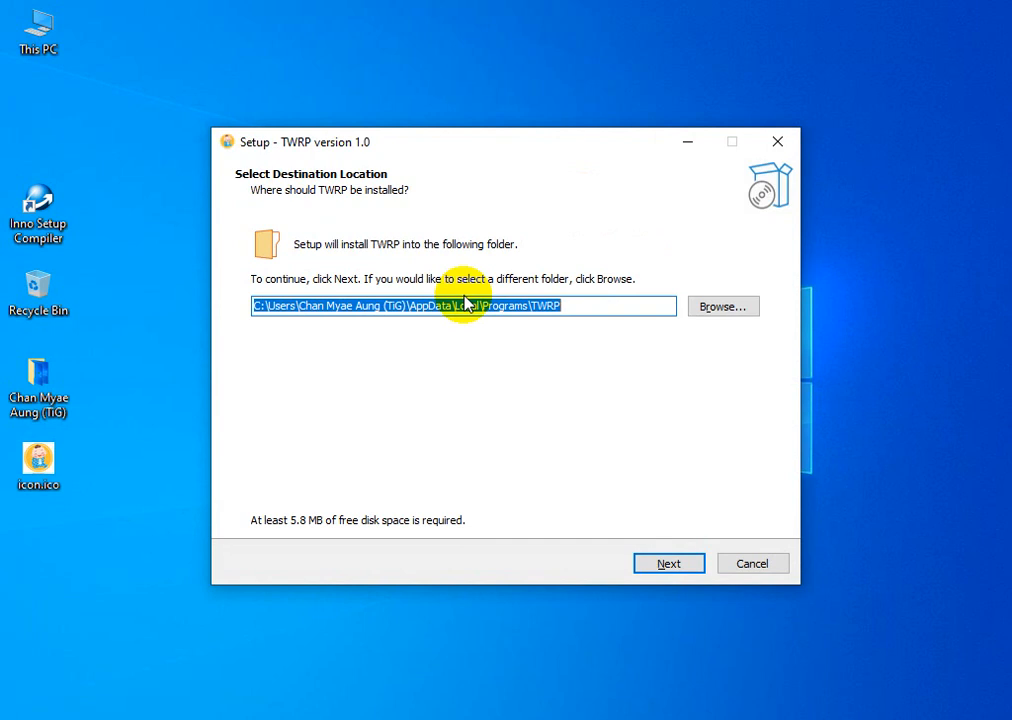
pyautogui.click(669, 563)
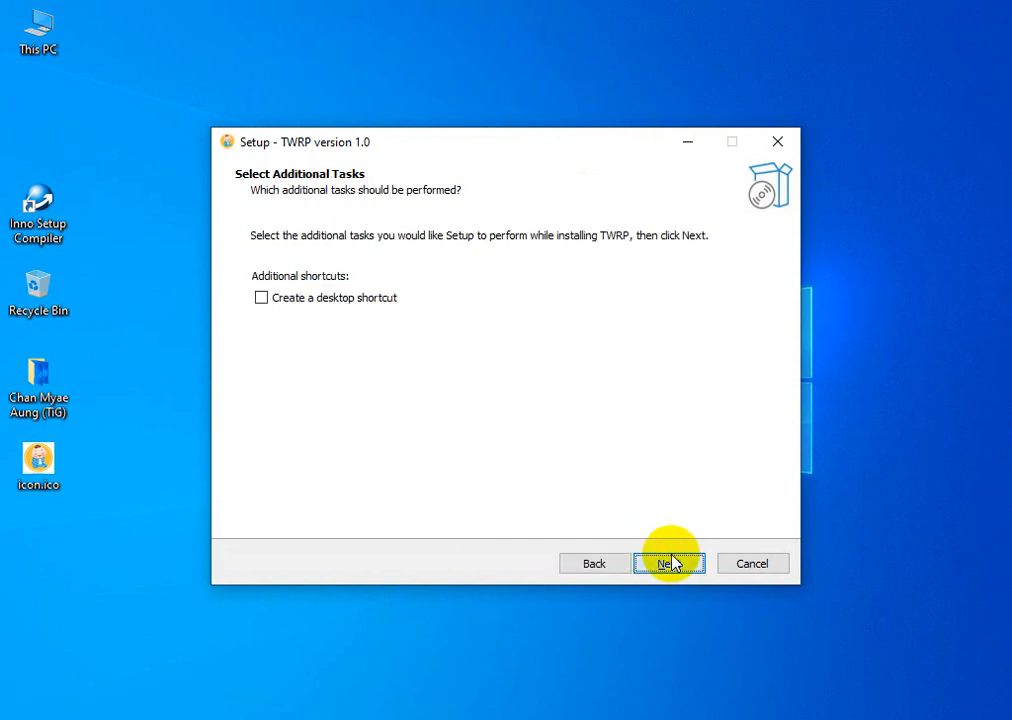
# - Install TWRP with a desktop shortcut and finish Setup with Launch TWRP enabled
pyautogui.click(300, 300)
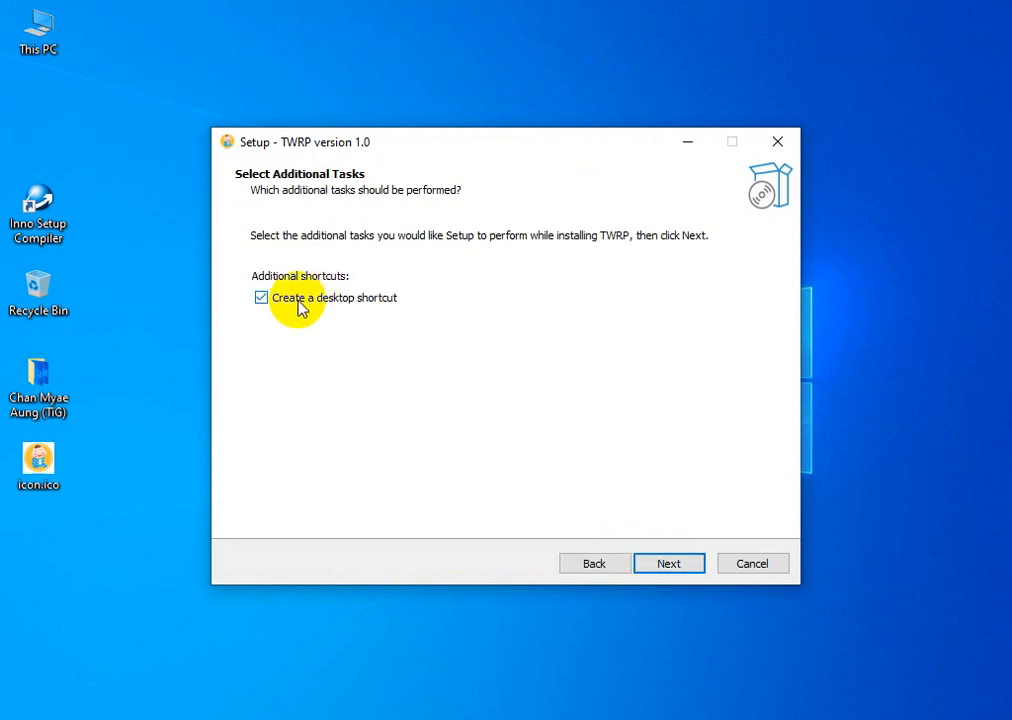
pyautogui.click(666, 562)
pyautogui.click(672, 566)
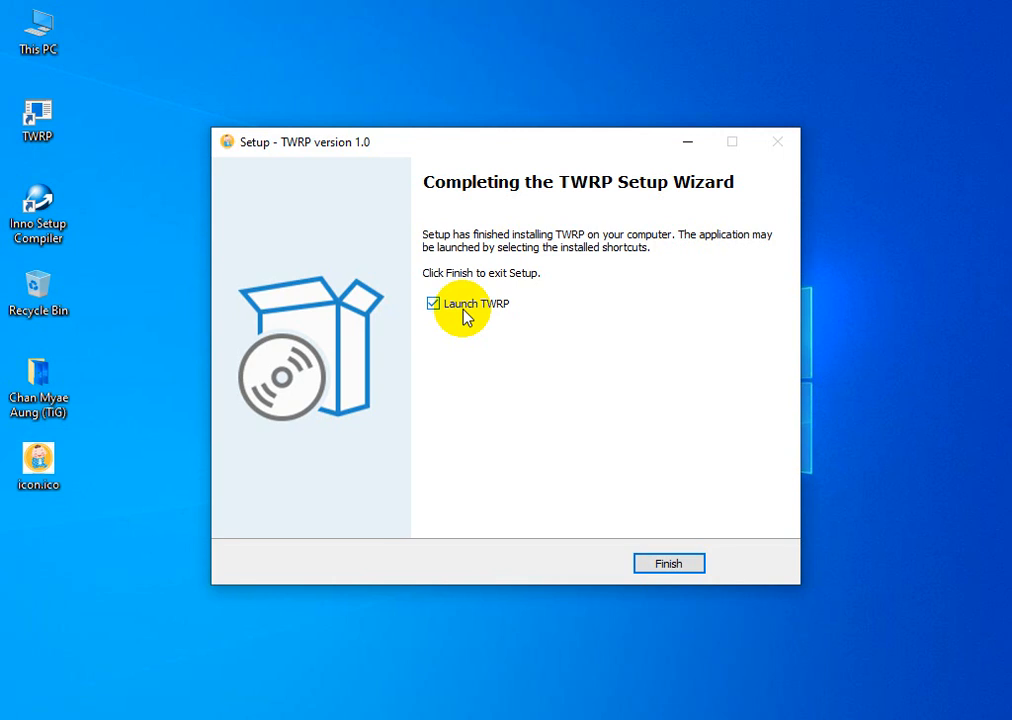
pyautogui.click(680, 563)
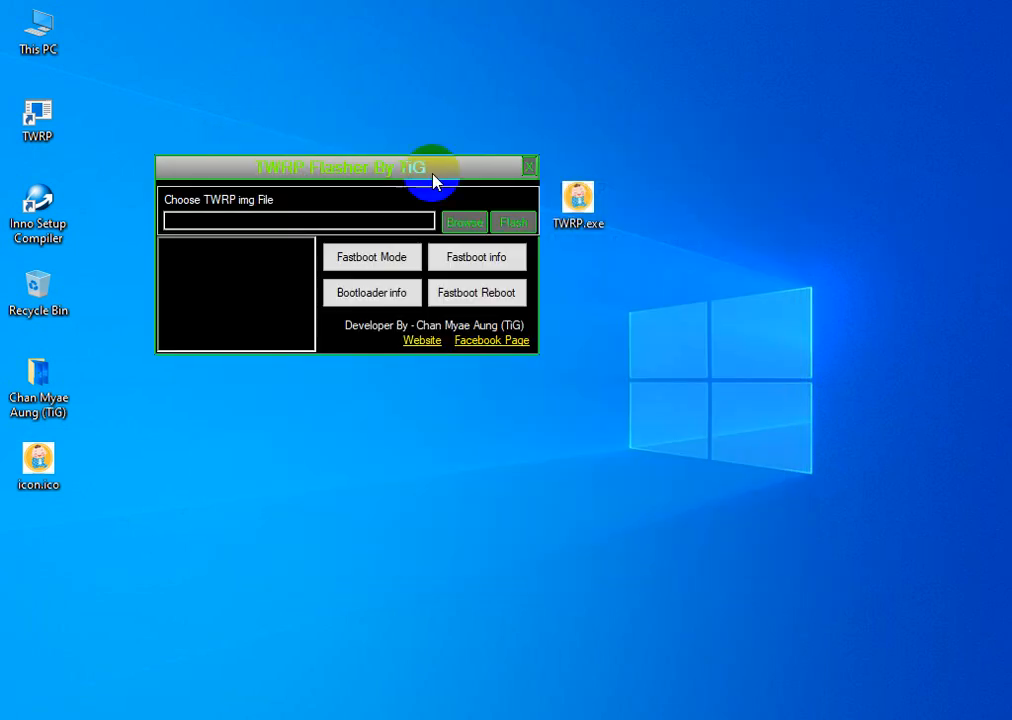
# - Close the launched TWRP Flasher and move TWRP.exe below icon.ico on the desktop
pyautogui.click(529, 166)
pyautogui.moveTo(574, 196); pyautogui.dragTo(118, 515)
# - Test the installed program by opening it from the TWRP desktop shortcut, moving its window and closing it
pyautogui.click(28, 122)
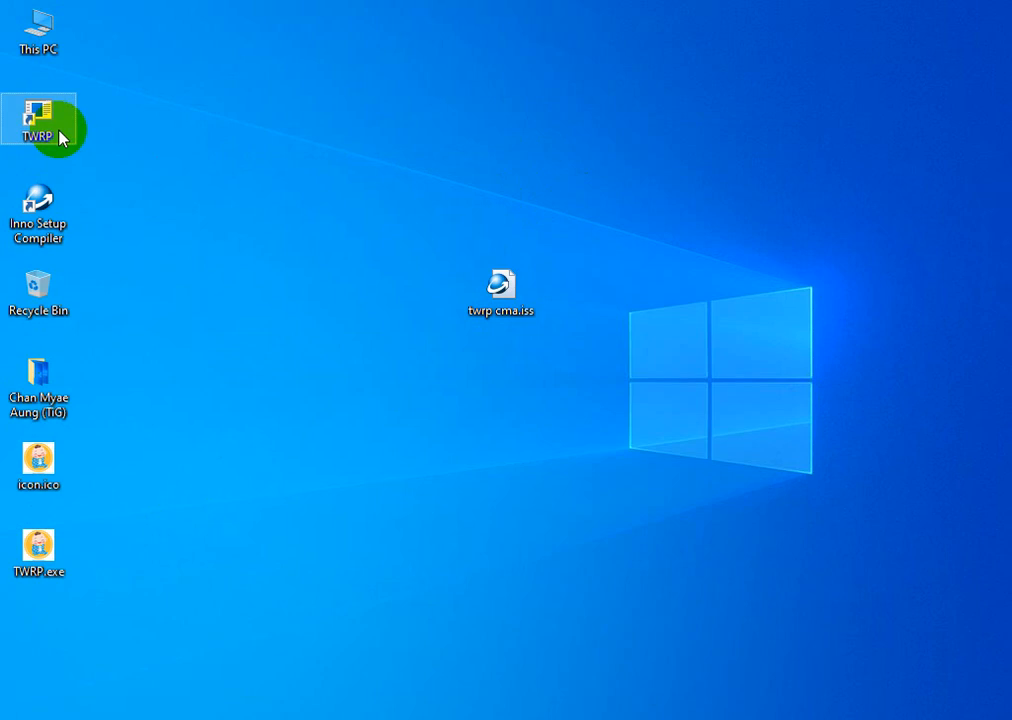
pyautogui.doubleClick(59, 130)
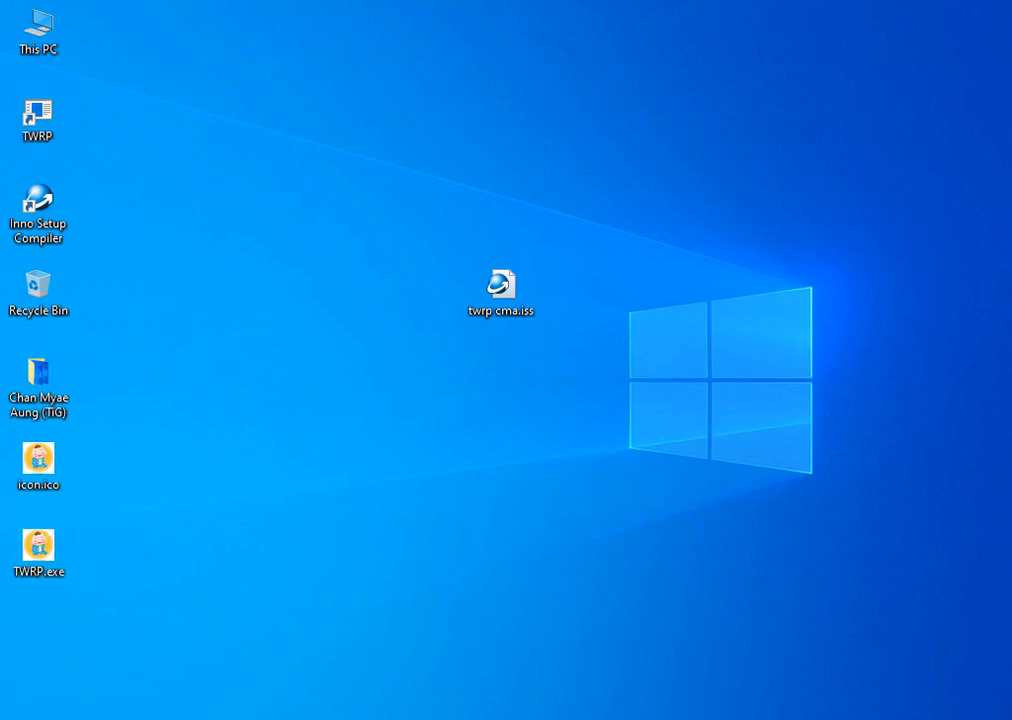
pyautogui.doubleClick(57, 115)
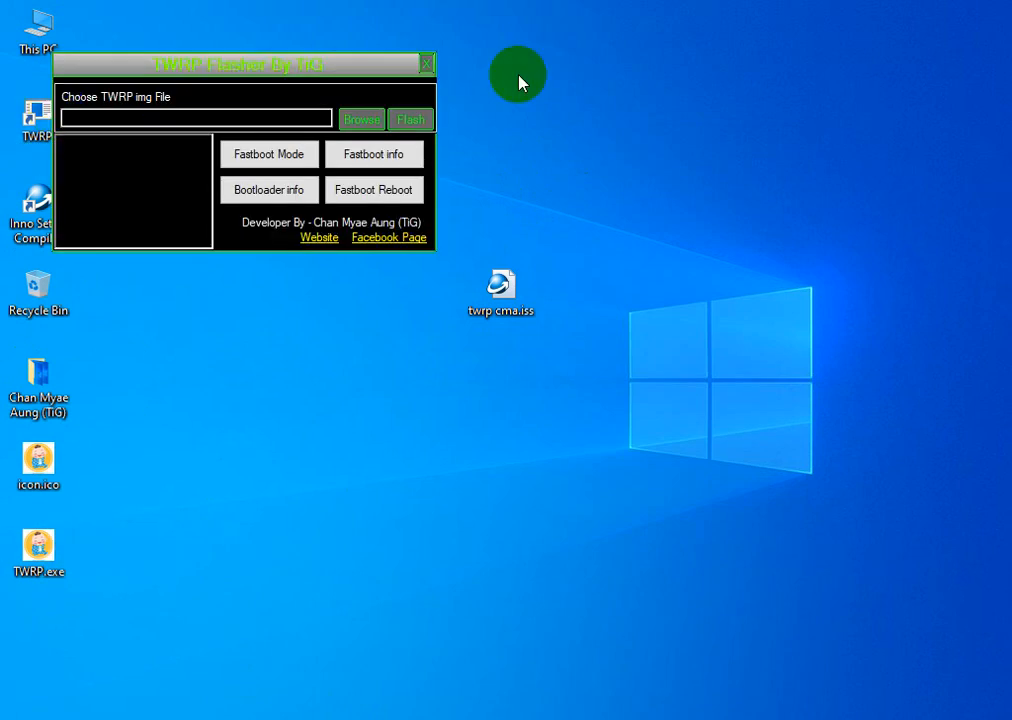
pyautogui.moveTo(363, 70); pyautogui.dragTo(481, 117)
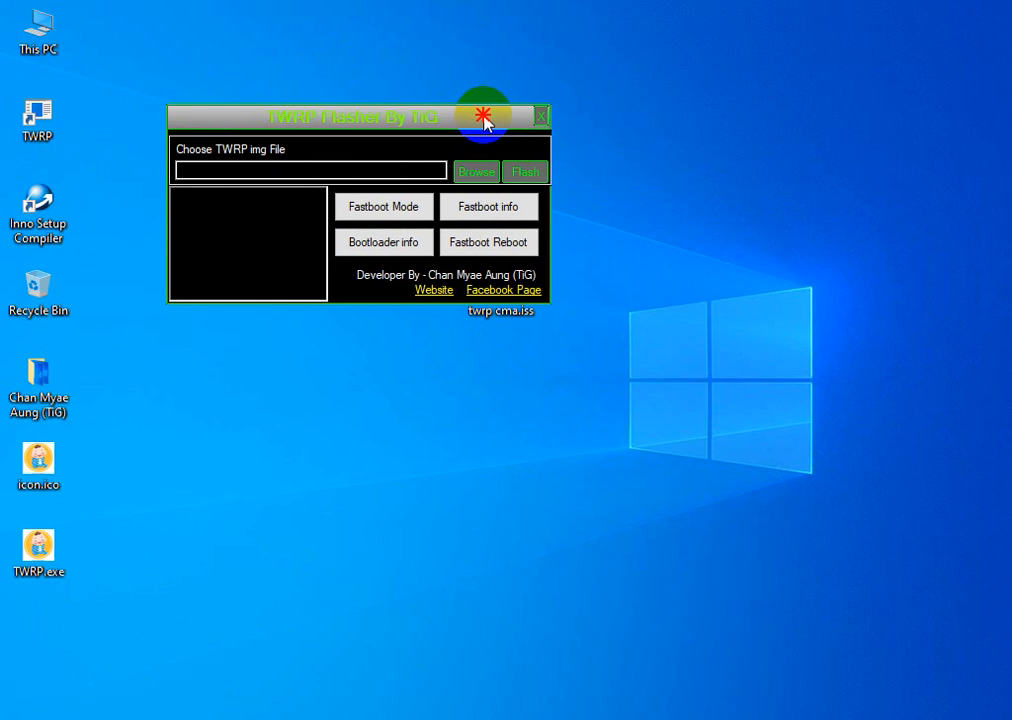
pyautogui.click(538, 115)
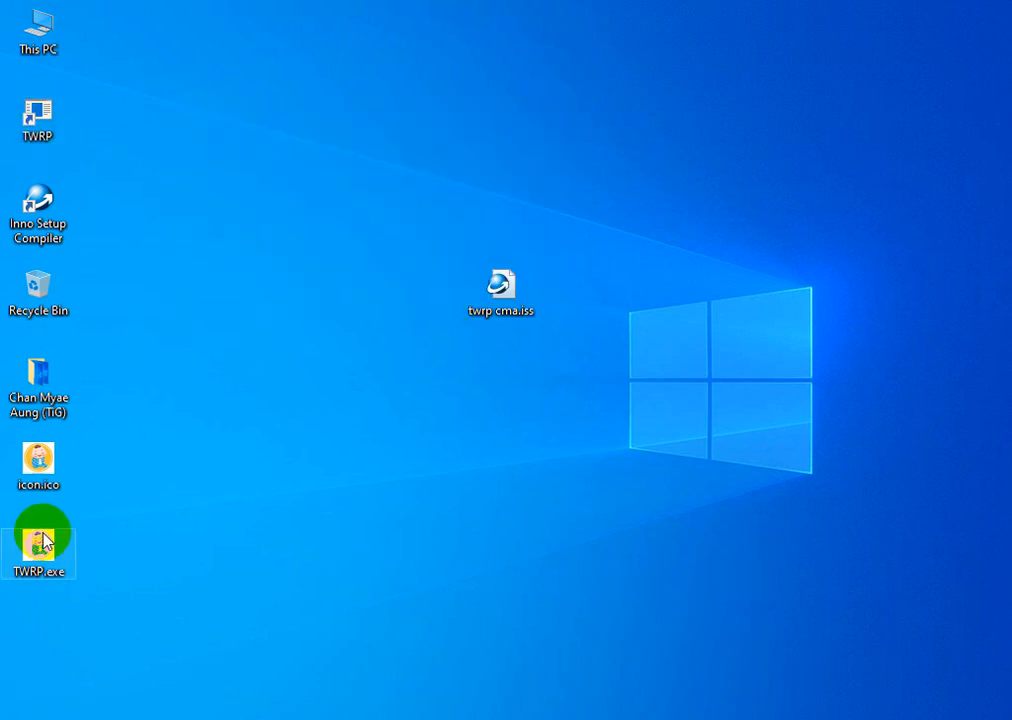
# - Pull TWRP.exe out and return it below icon.ico, placing twrp cma.iss beneath it on the desktop
pyautogui.moveTo(45, 541); pyautogui.dragTo(803, 178)
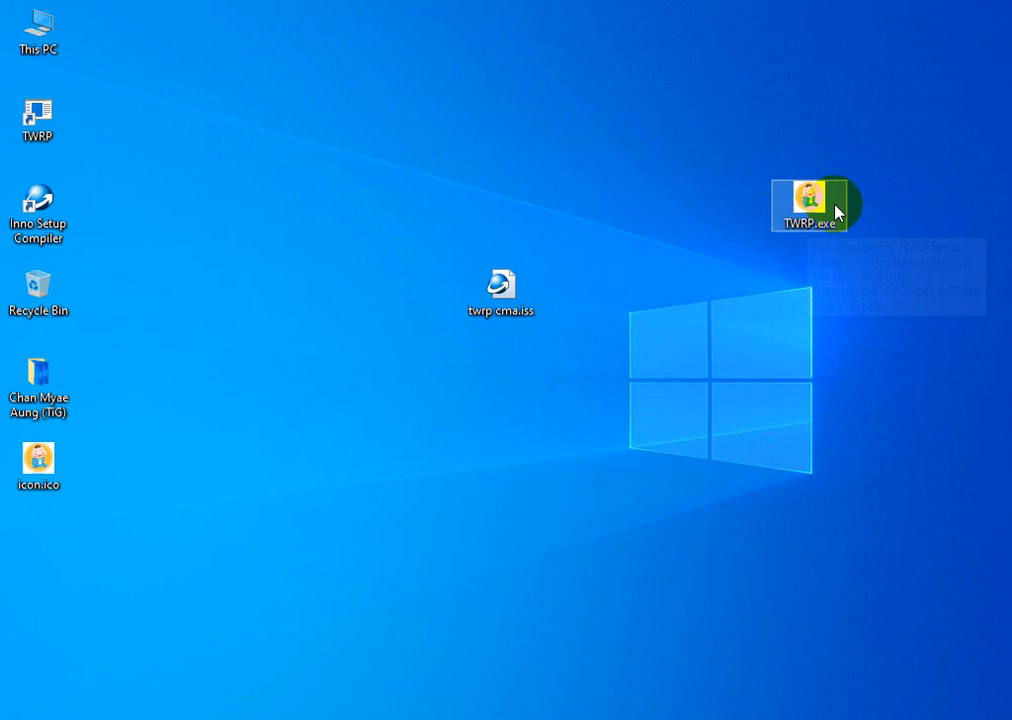
pyautogui.moveTo(835, 210); pyautogui.dragTo(50, 546)
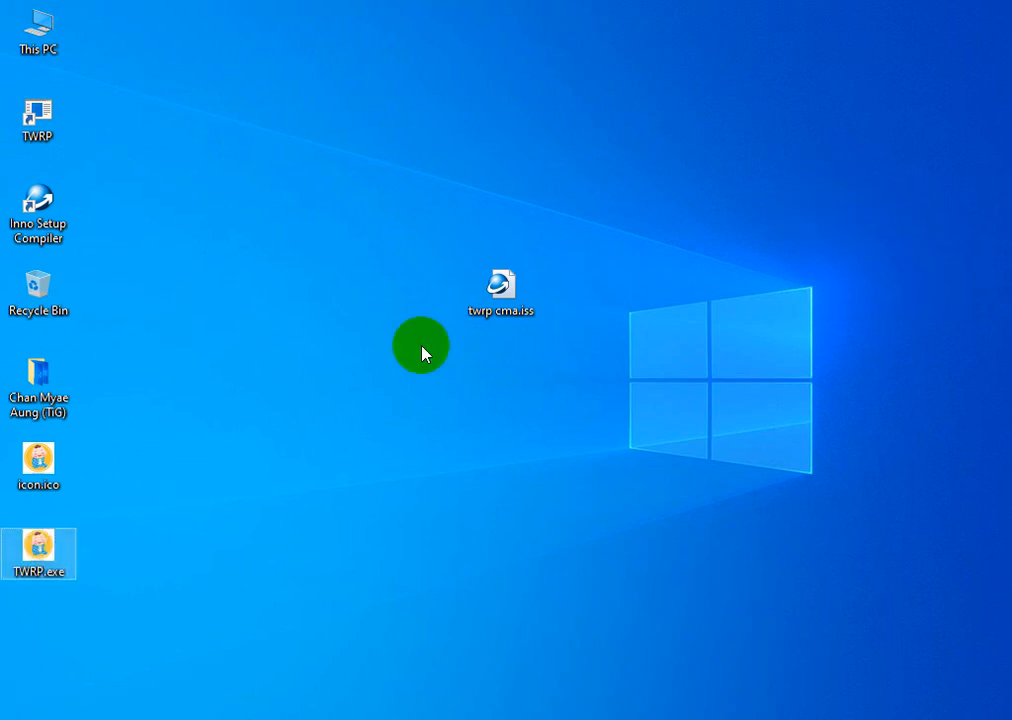
pyautogui.moveTo(497, 290); pyautogui.dragTo(36, 625)
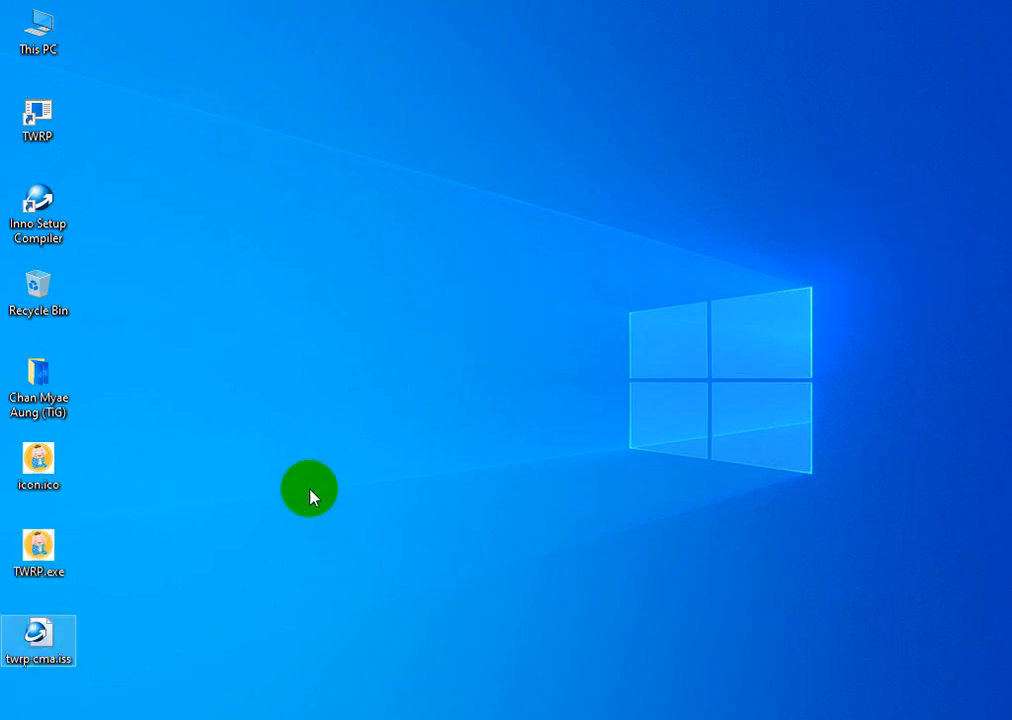